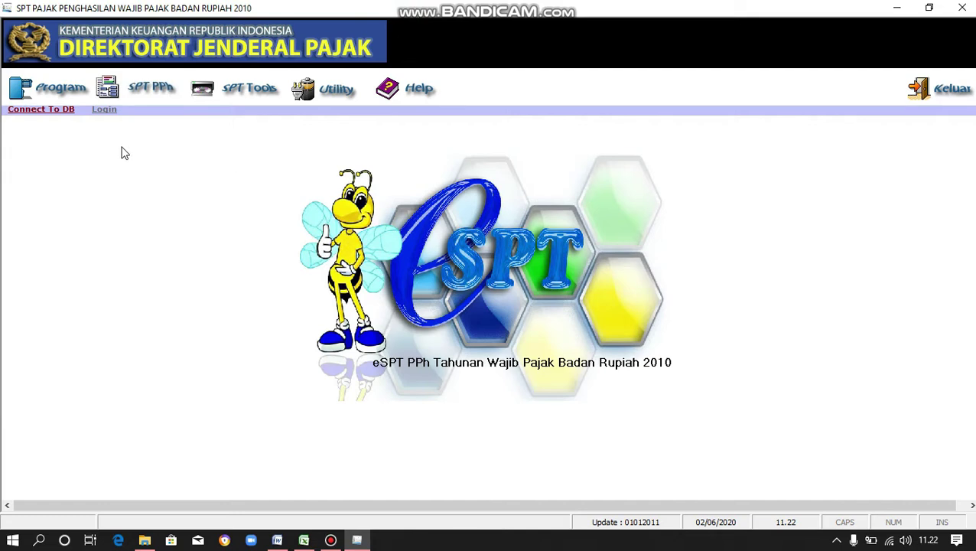
- Connect to the PT MNF Pesona Indonesia database from the DSN list
left_click(55, 114)
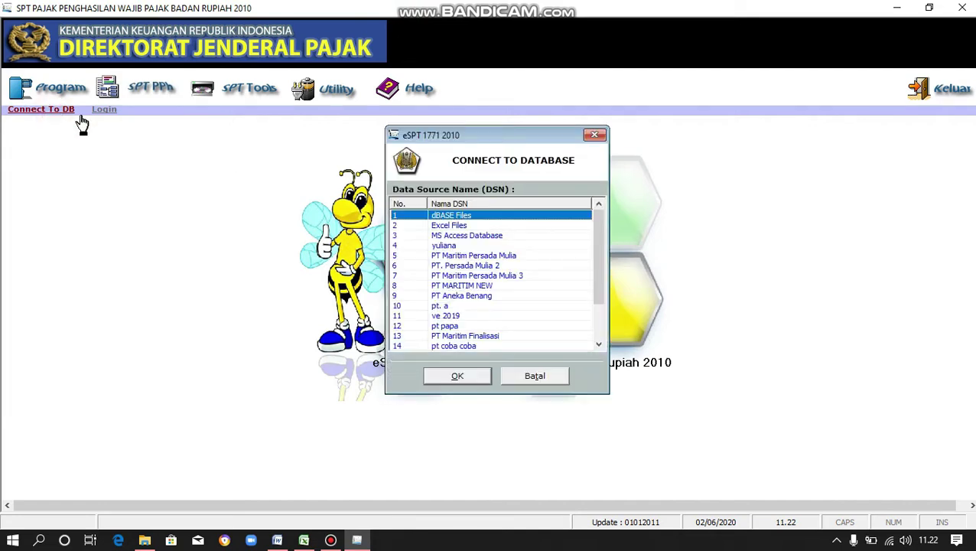
scroll(559, 292, "down", 1)
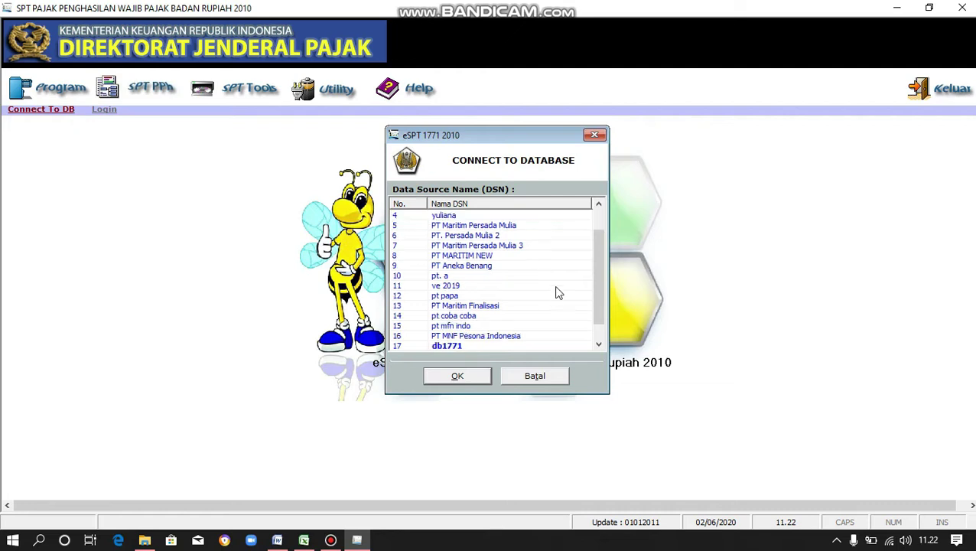
scroll(560, 292, "down", 1)
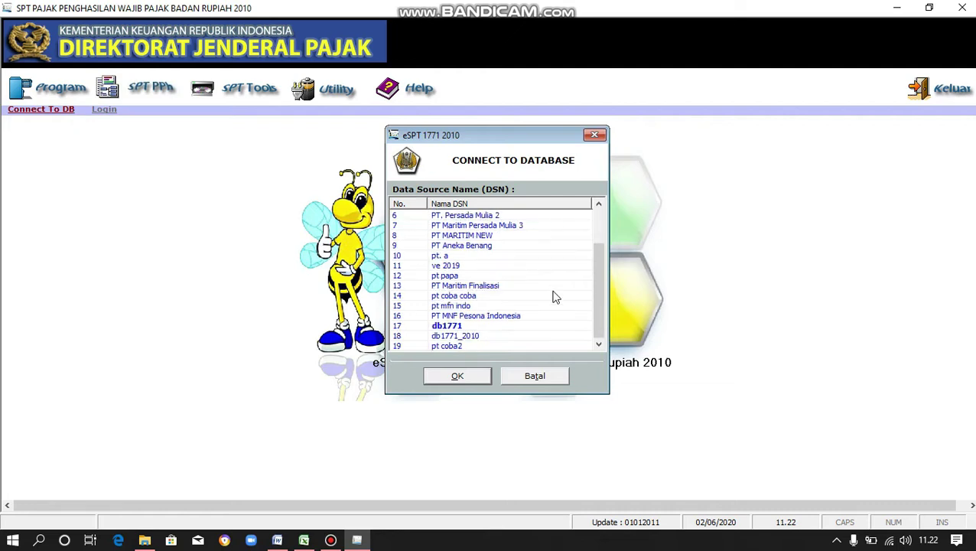
left_click(456, 316)
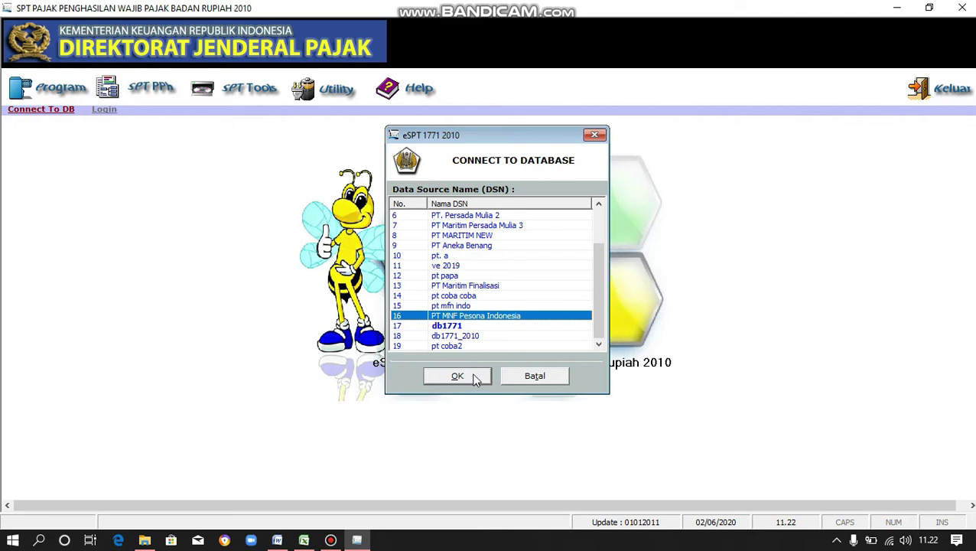
left_click(473, 377)
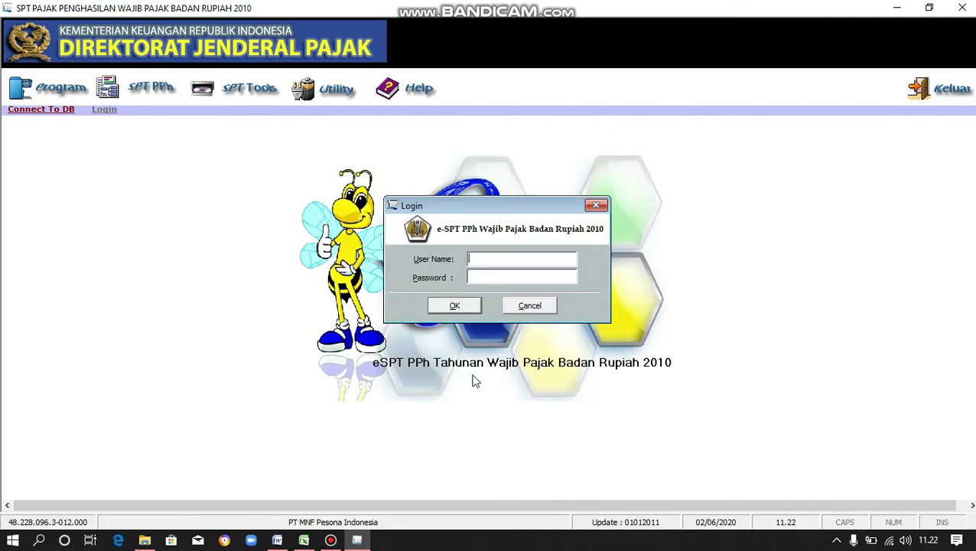
- Log in to the PT MNF Pesona Indonesia database with the administrator user name and password
type("administrator")
left_click(564, 275)
type("123")
left_click(459, 307)
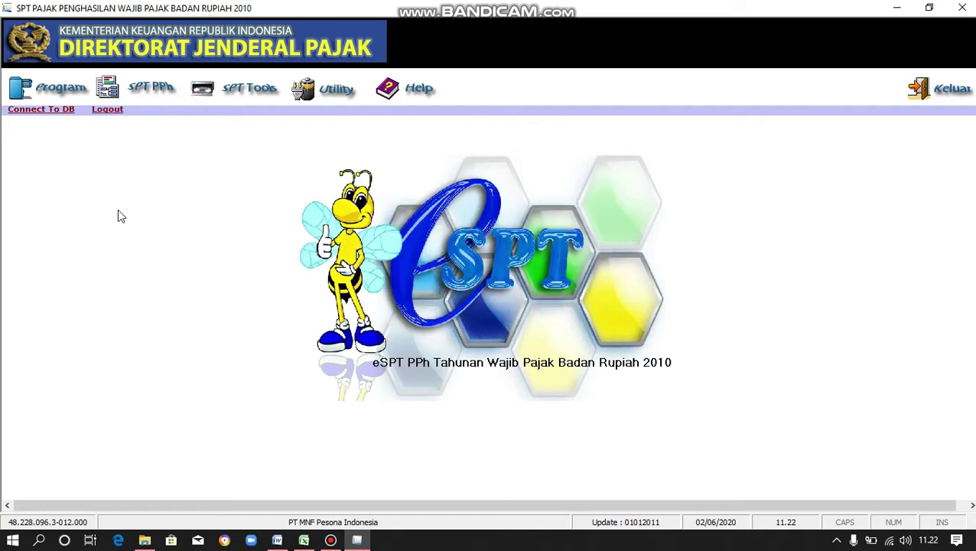
left_click(59, 91)
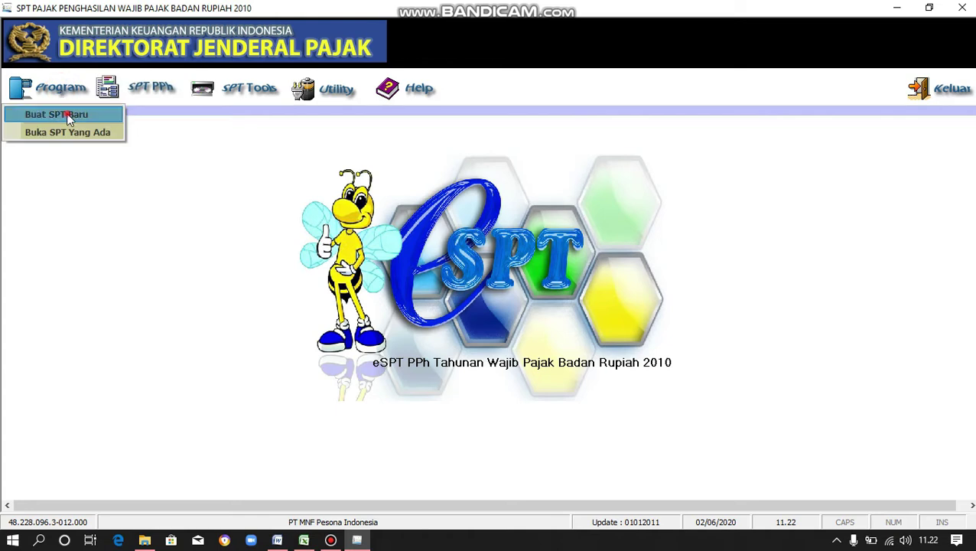
- Create a new SPT PPh Badan return for tax year 2018, correction 0, via Buat SPT Baru
left_click(69, 116)
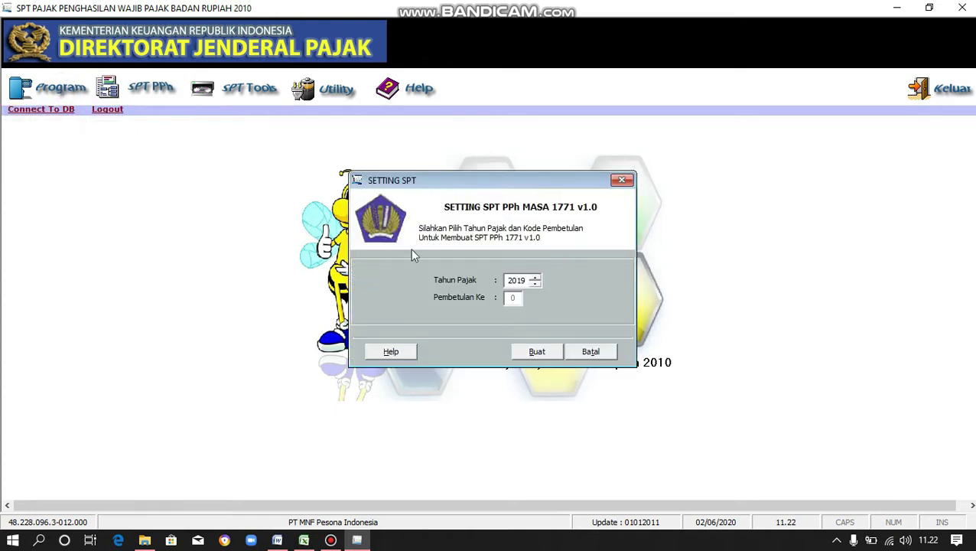
left_click(534, 284)
left_click(533, 350)
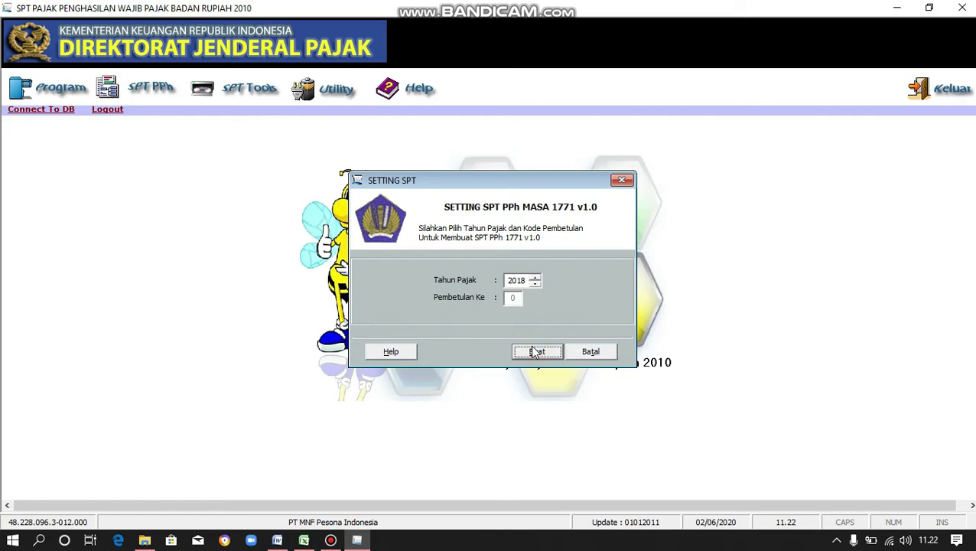
left_click(534, 350)
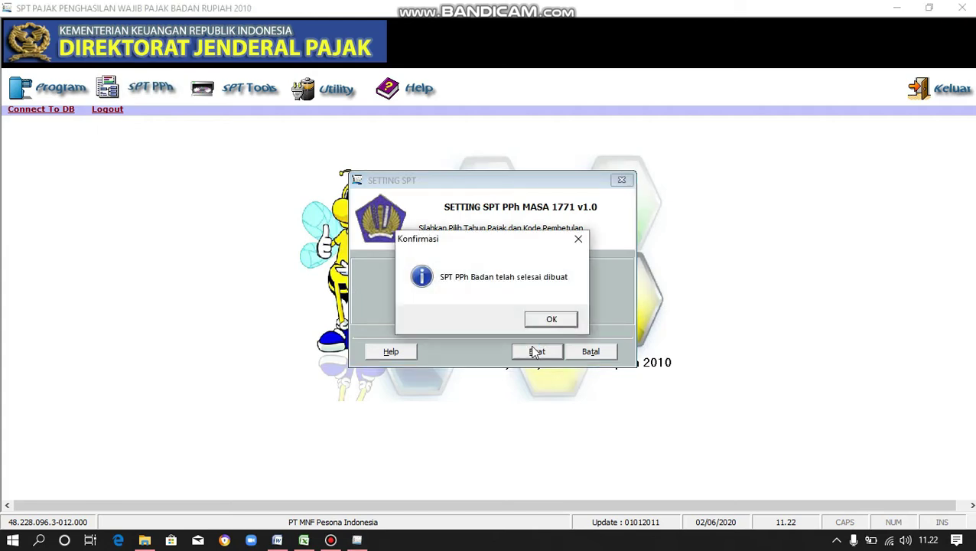
left_click(551, 319)
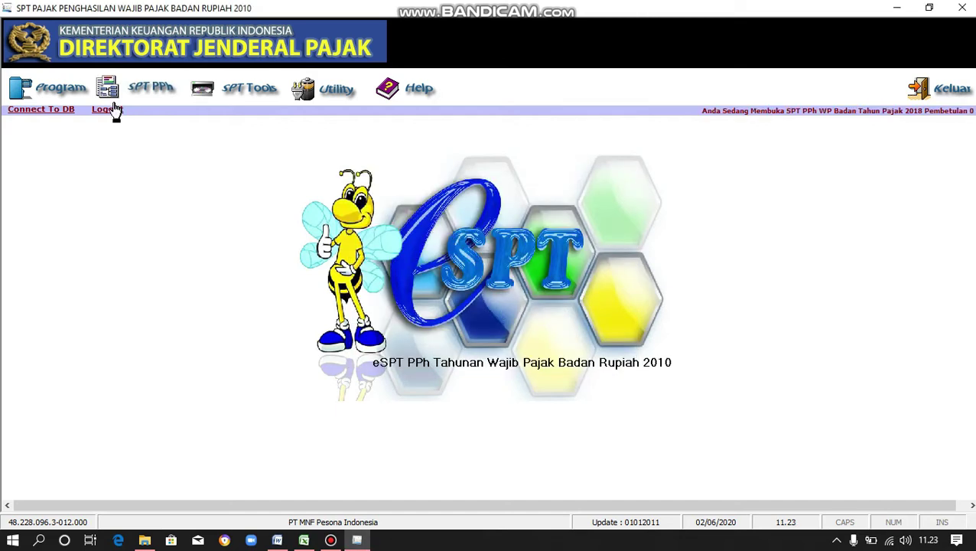
left_click(74, 86)
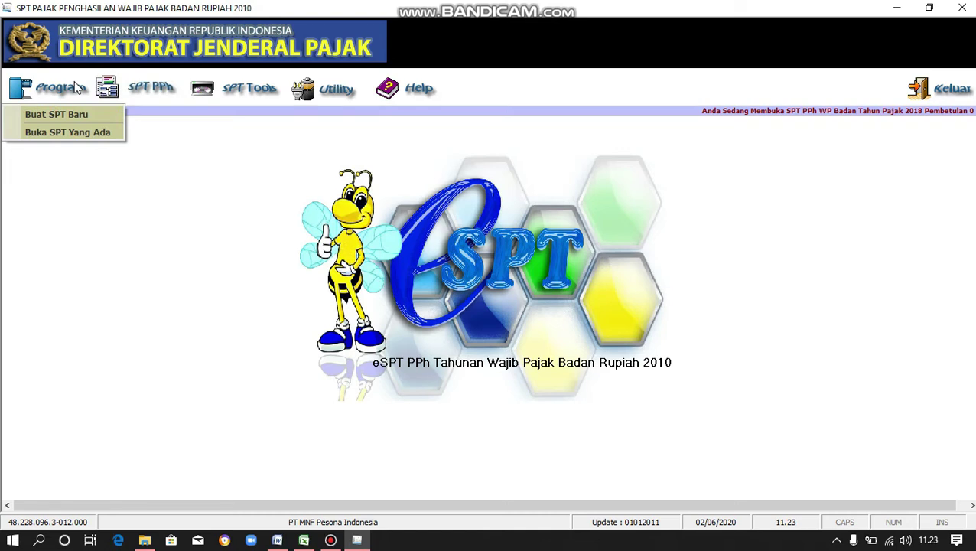
left_click(179, 140)
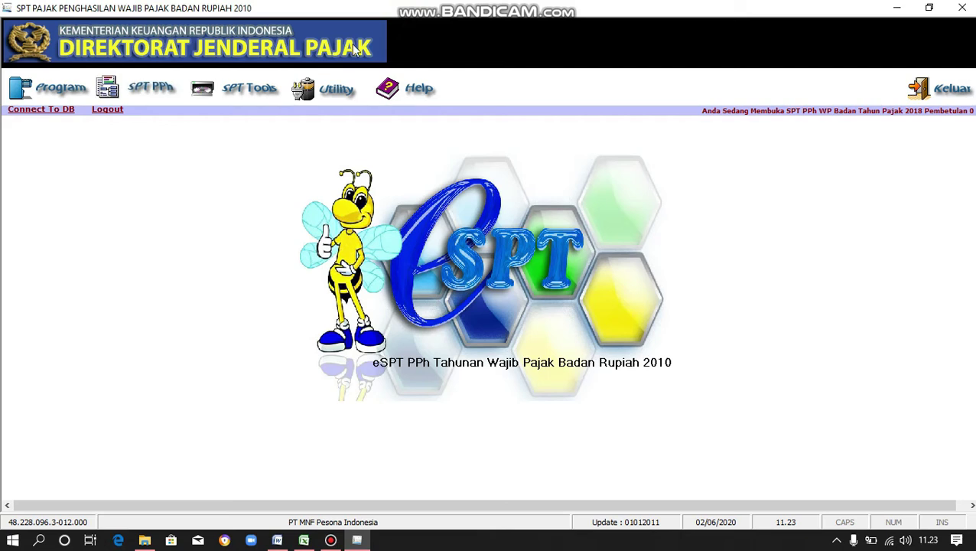
- Open the Transkrip Kutipan Elemen Laporan Keuangan (LK 8A-2) form from the SPT PPh menu
left_click(140, 92)
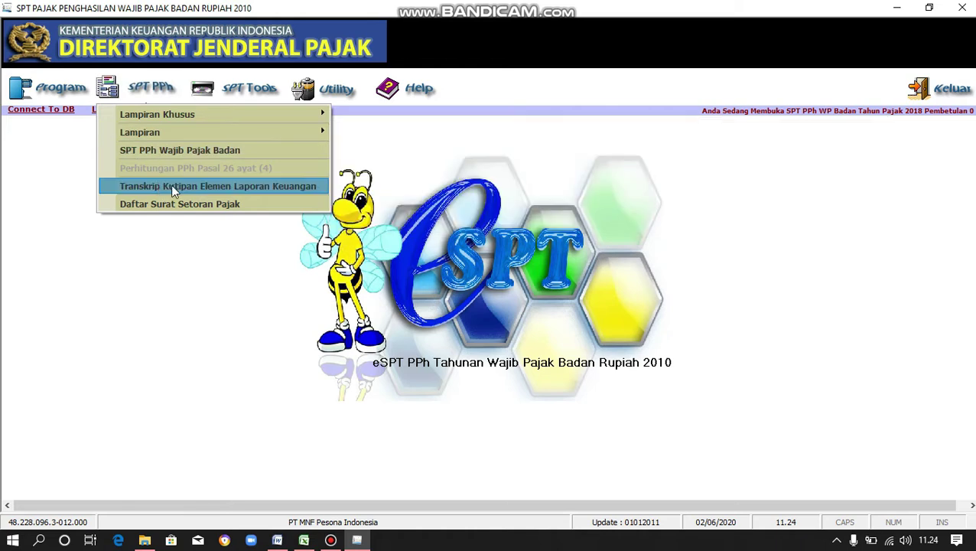
left_click(323, 189)
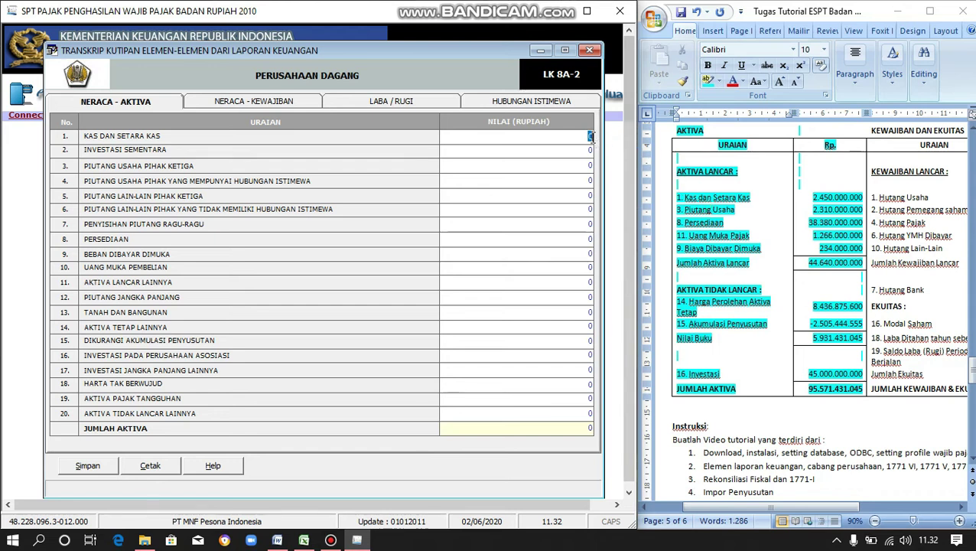
- Enter cash 2.450.000.000, trade receivables 2.310.000.000 and inventory 38.380.000.000
type("2450000000")
key("Return")
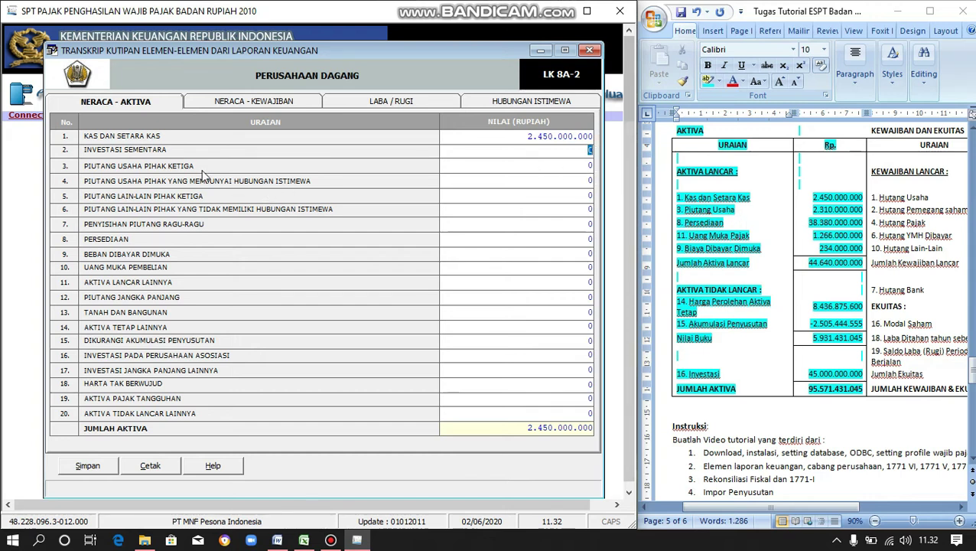
left_click(591, 164)
type("2")
type("310")
type("0.")
type("000000")
key("Tab")
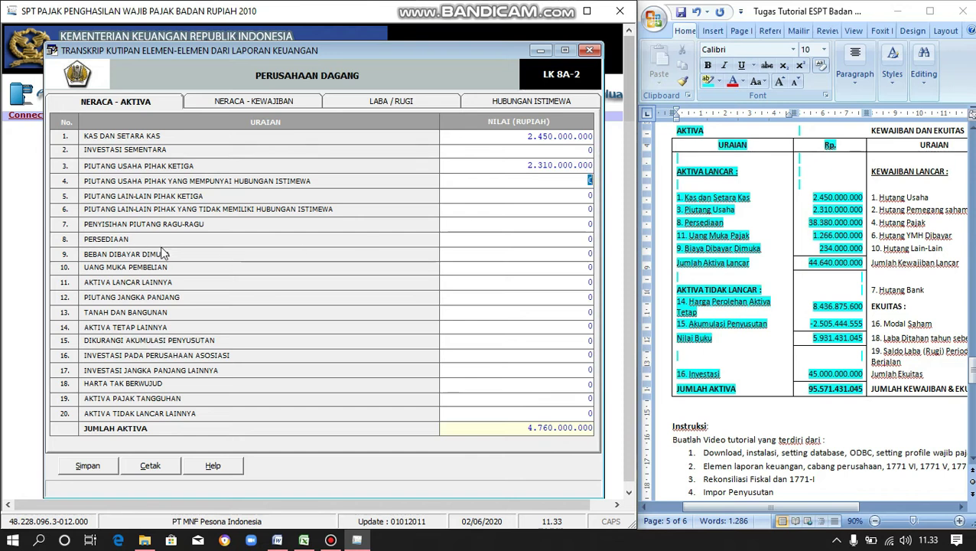
left_click(590, 239)
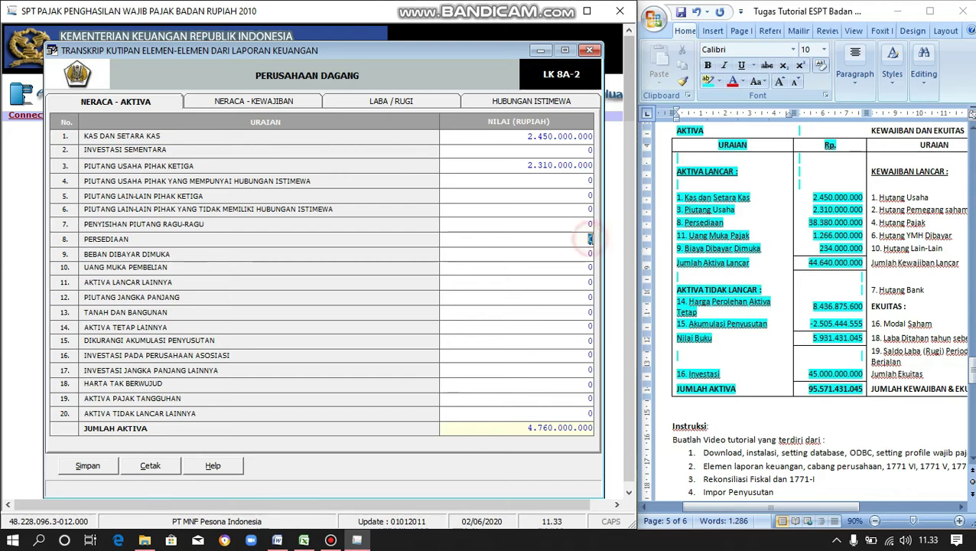
type("38380000000")
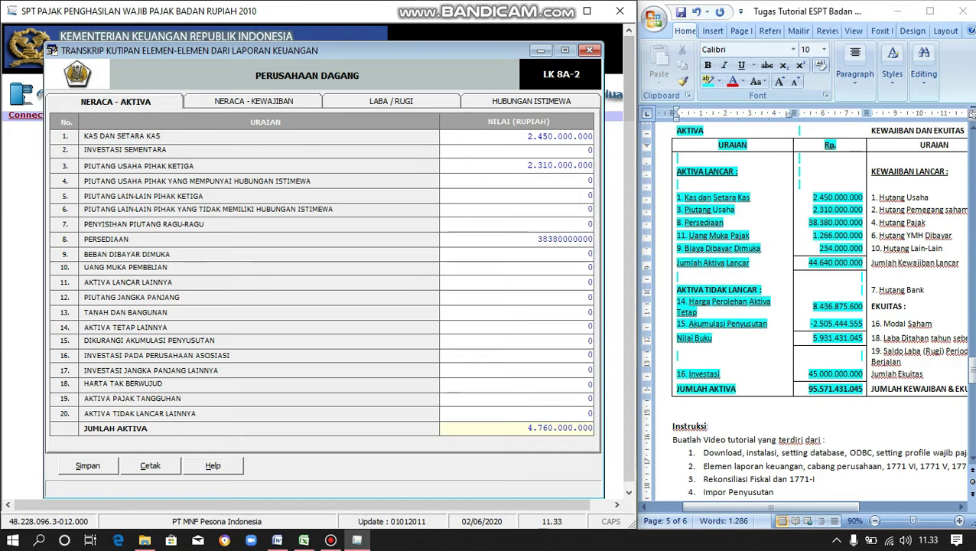
key("Return")
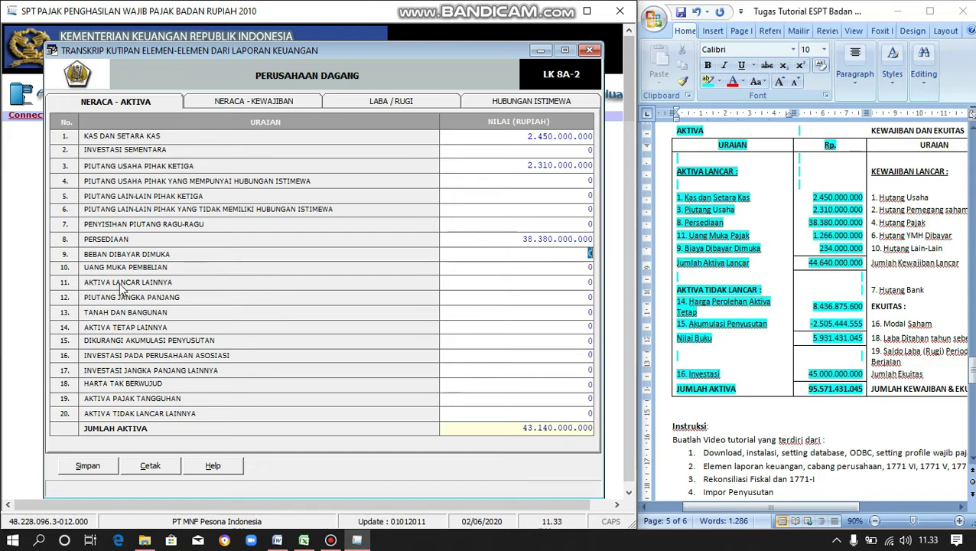
- Enter other current assets 1.266.000.000 and prepaid expenses 234.000.000
left_click(589, 282)
type("1.2")
type("66.000.")
type("000000")
key("Tab")
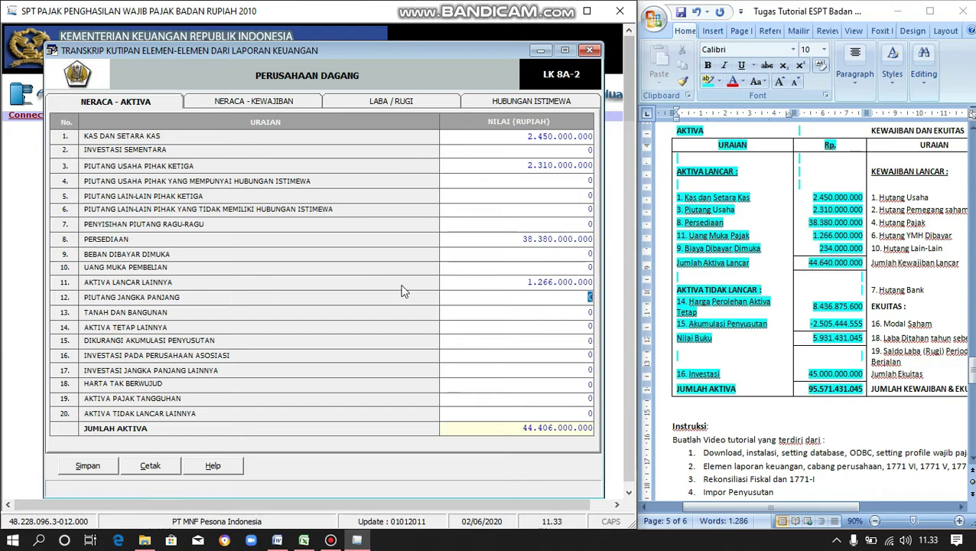
left_click(588, 255)
type("234000000")
key("Tab")
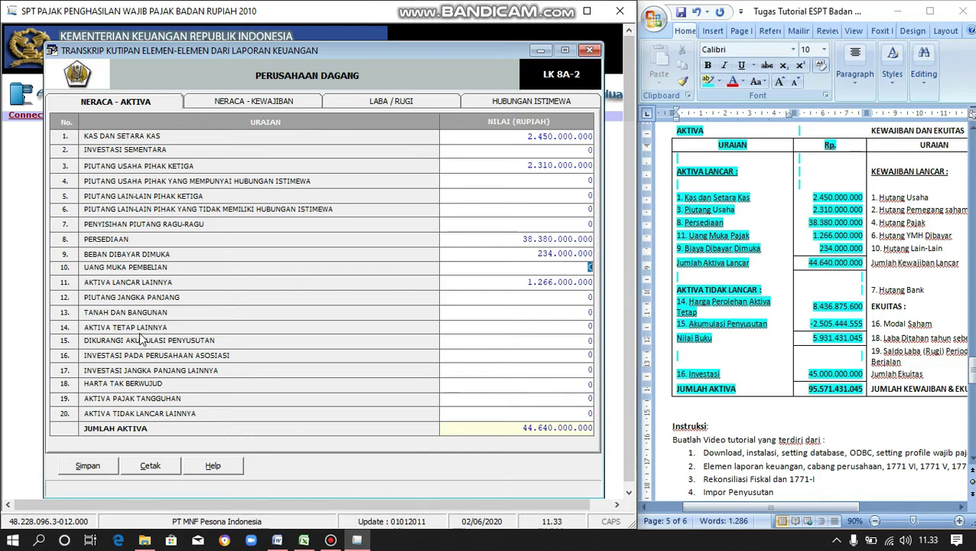
- Enter fixed assets 8.436.875.600 and accumulated depreciation 2.505.444.555
left_click(590, 327)
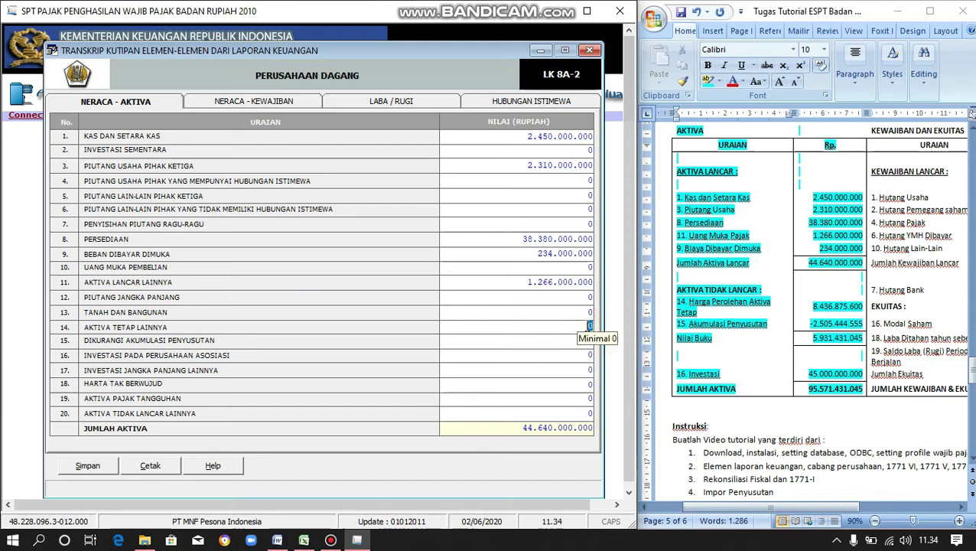
type("843687")
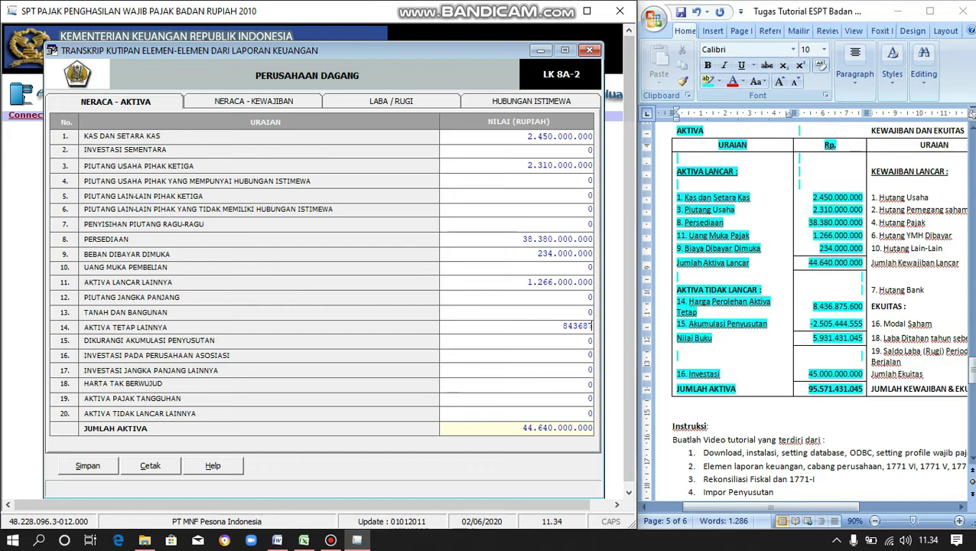
type("5600")
key("Return")
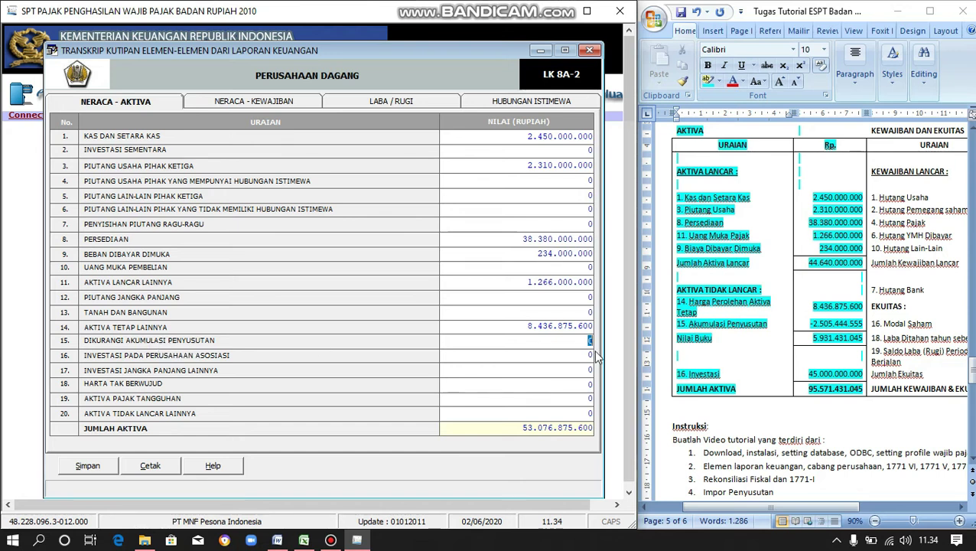
type("2505444555")
key("Return")
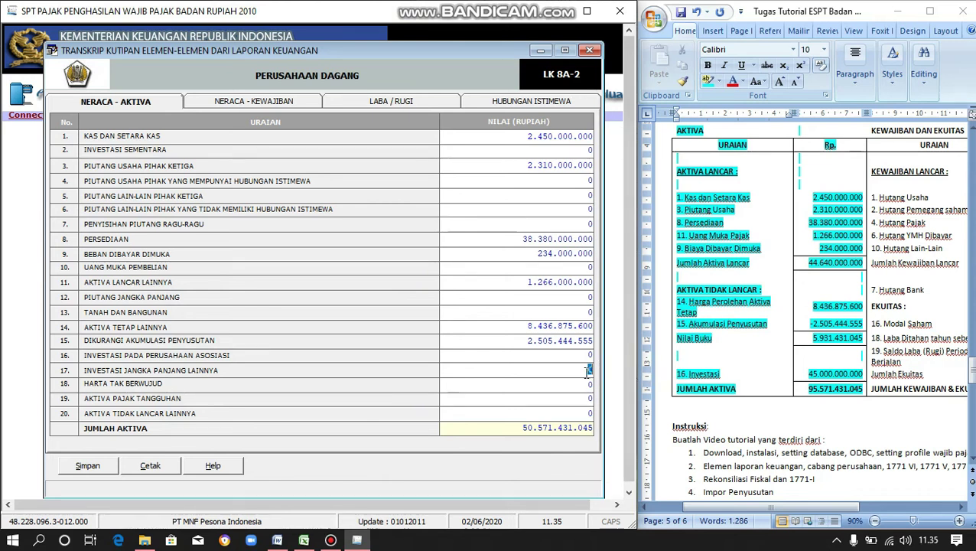
- Renumber Investasi to 17, enter long-term investment 45.000.000.000, and check total assets 95.571.431.045
left_click(684, 375)
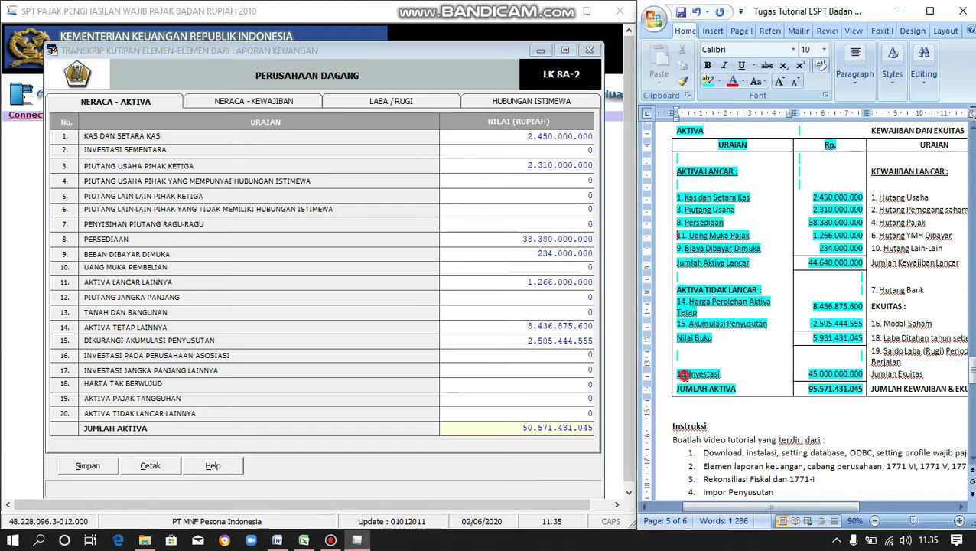
left_click(683, 374)
key("BackSpace")
type("7")
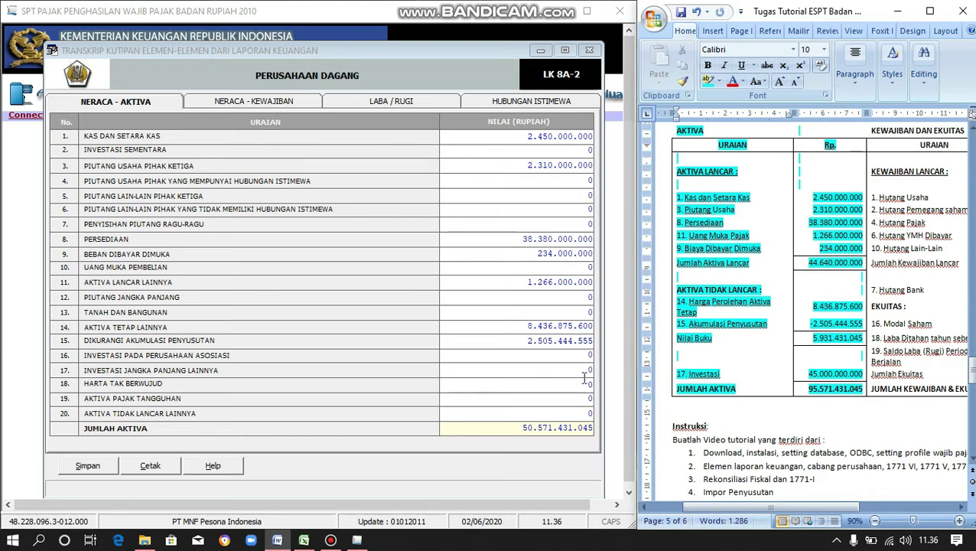
left_click(591, 372)
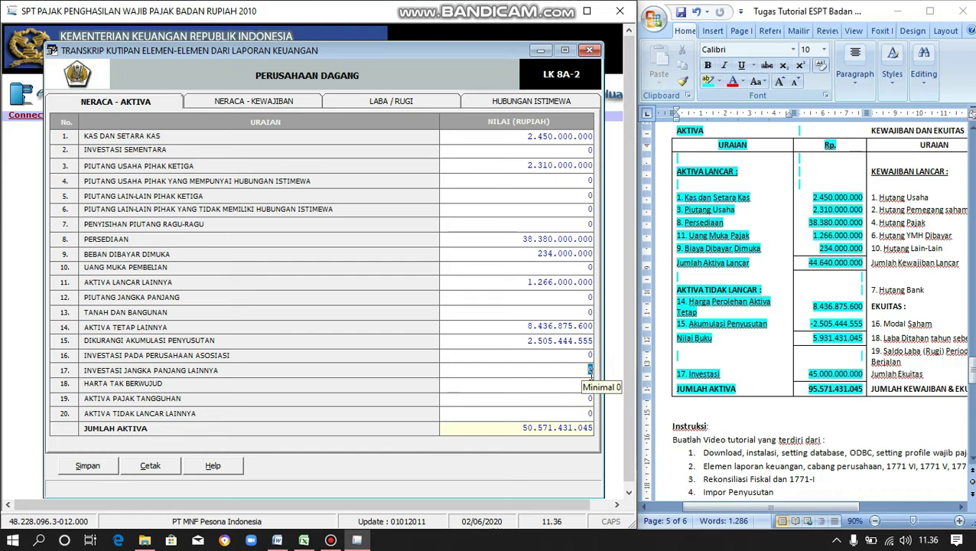
type("45000000000")
key("Tab")
left_click(595, 427)
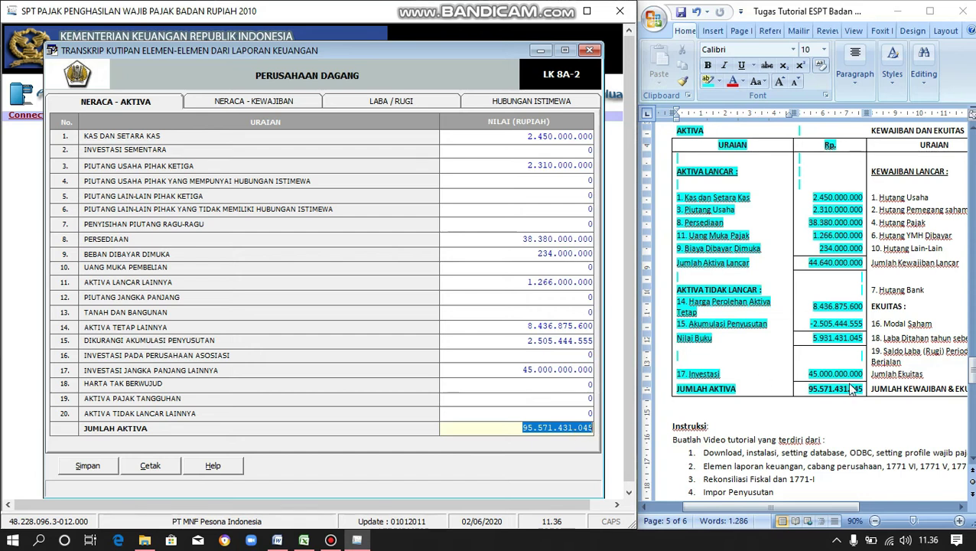
left_click(523, 430)
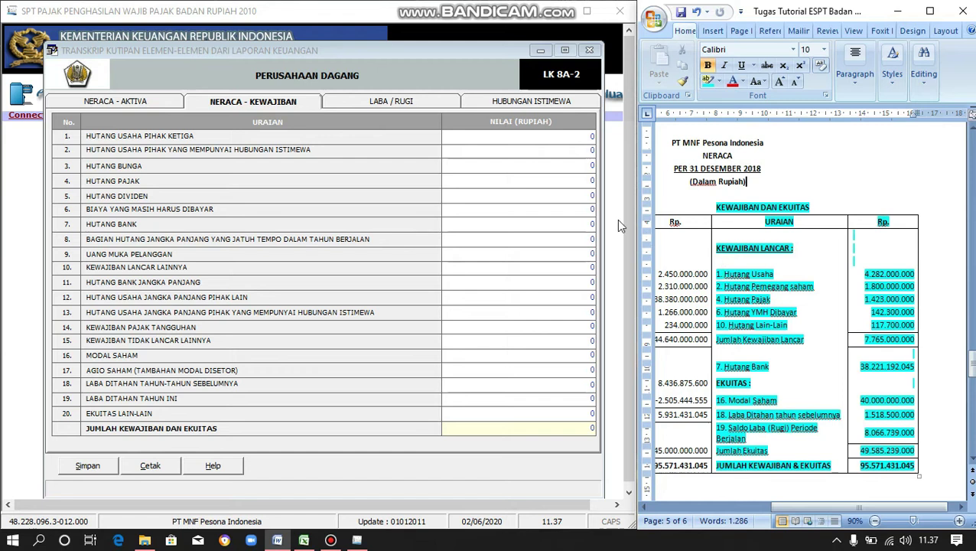
- Enter trade payables 4.282.000.000, related-party 1.800.000.000, tax 1.423.000.000, accrued 2.300.000, other 117.700.000
left_click(589, 135)
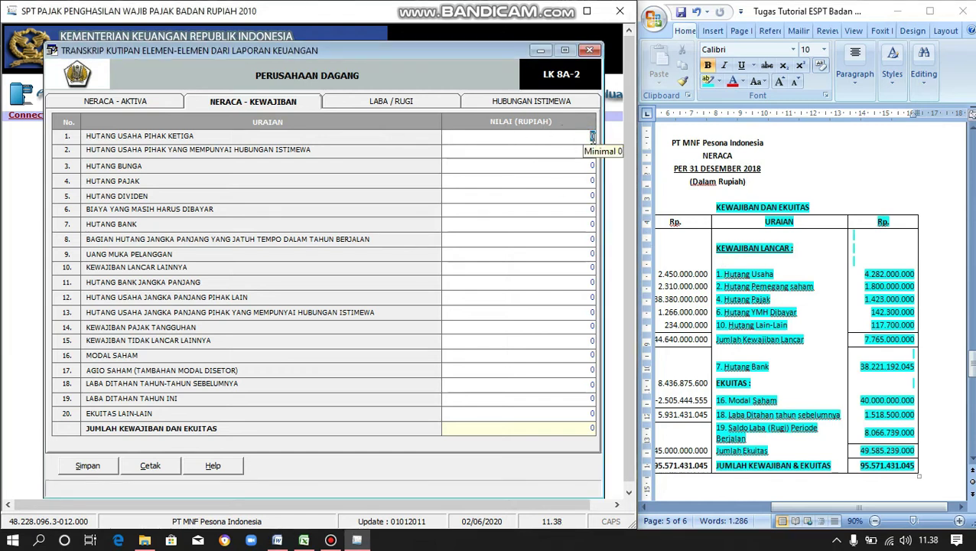
type("4282")
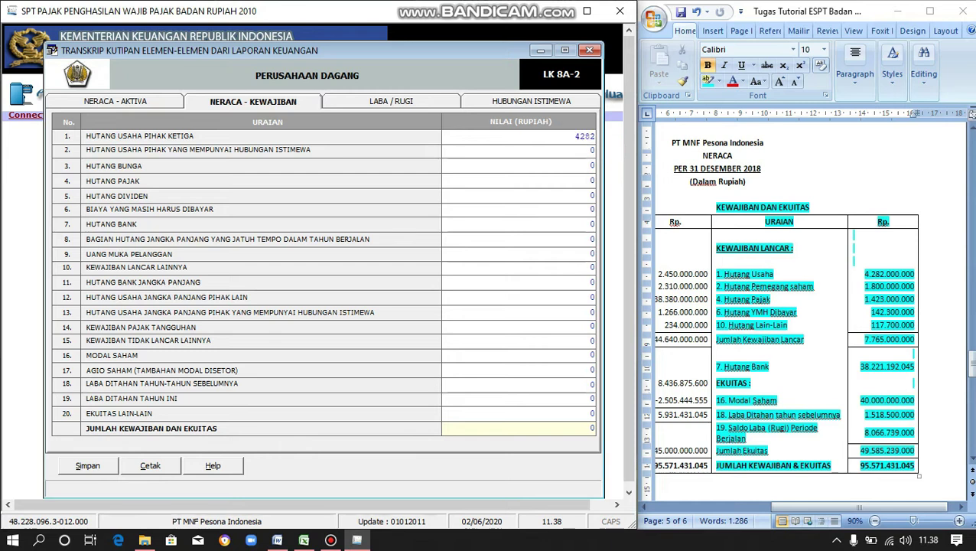
type("000000")
key("Return")
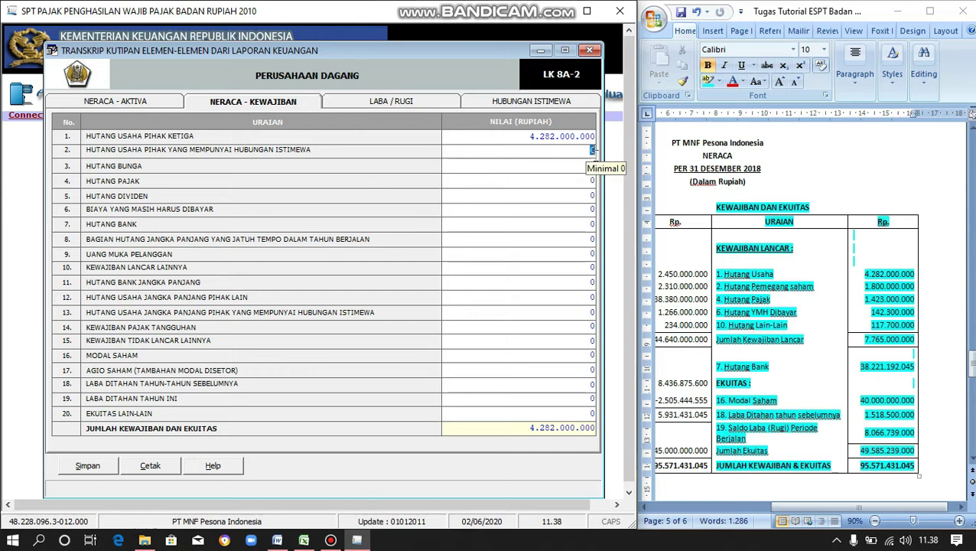
type("1800000000")
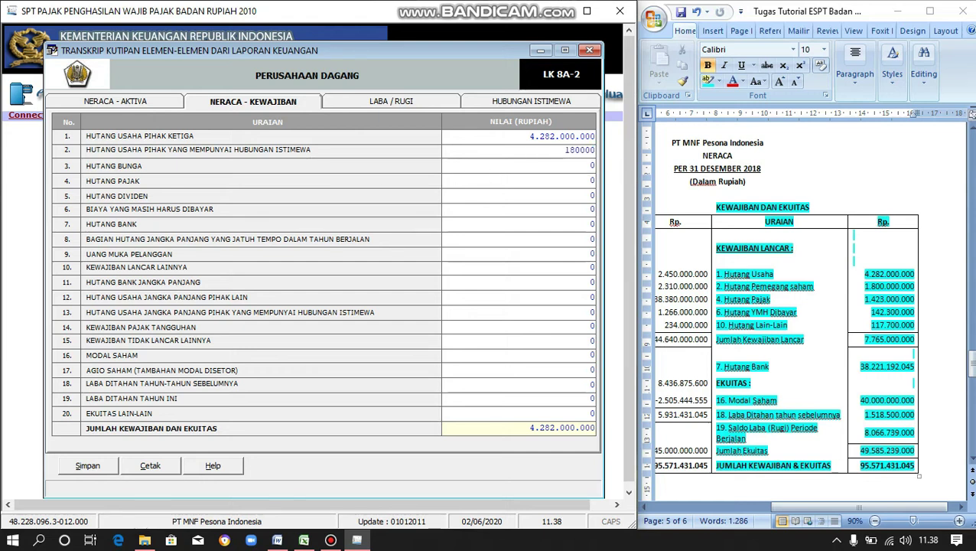
key("Return")
key("Return")
type("1423000000")
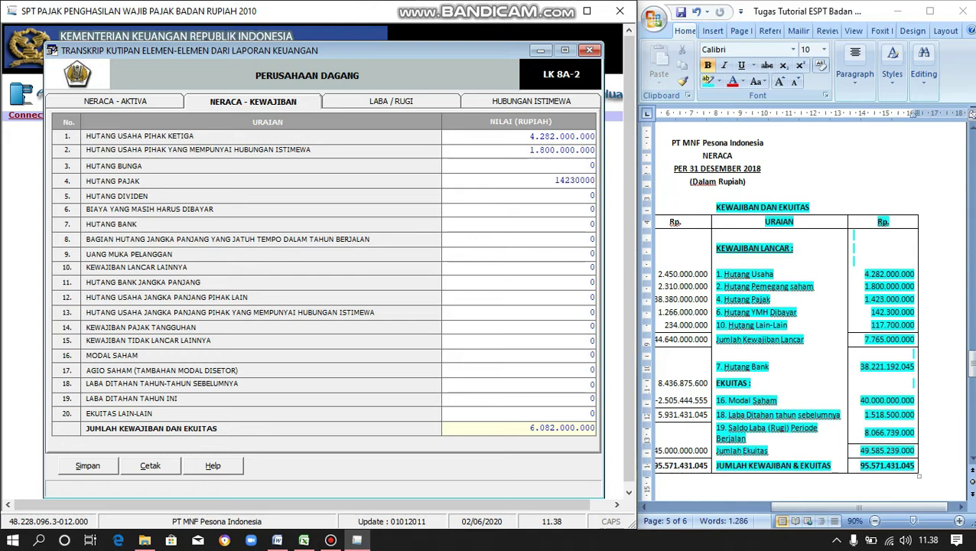
key("Return")
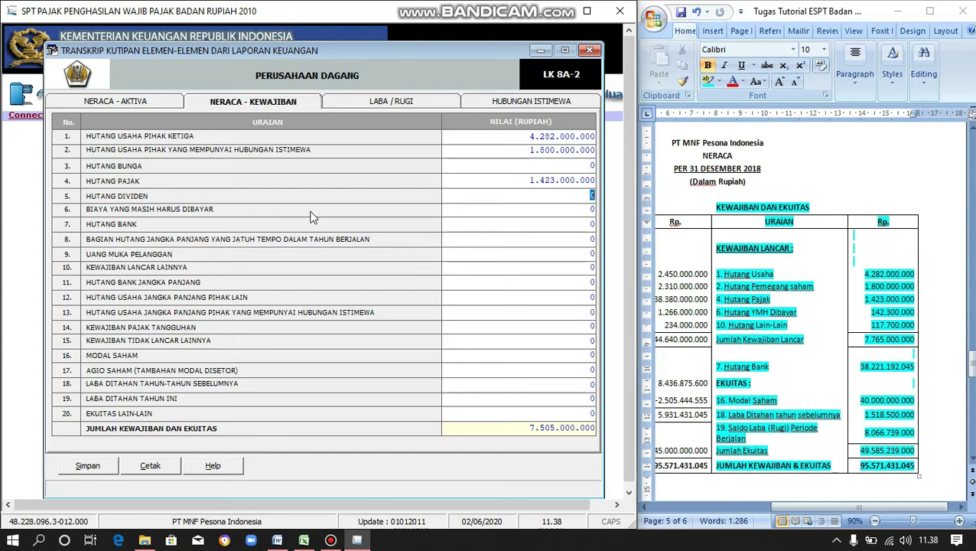
left_click(592, 209)
type("2300000")
key("Return")
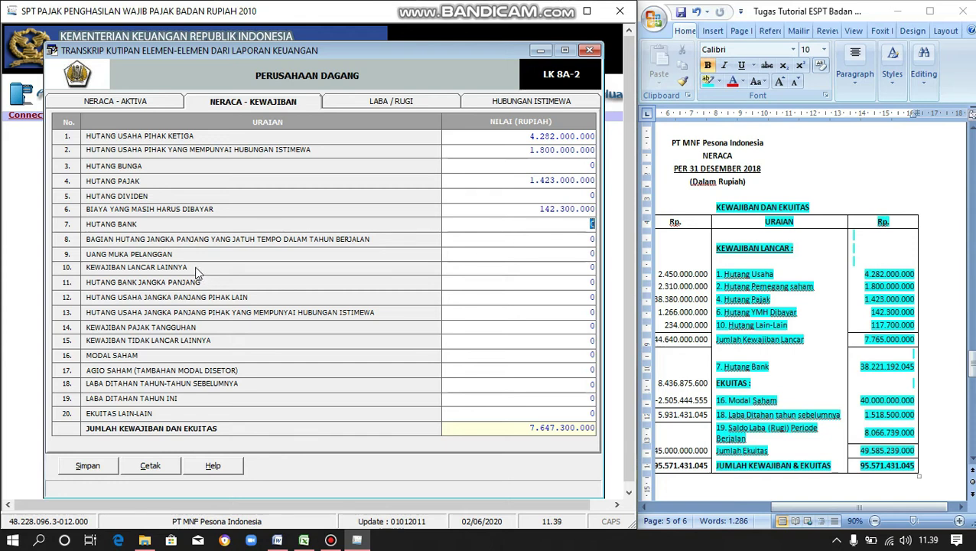
left_click(590, 267)
type("117.")
type("700.000")
key("Tab")
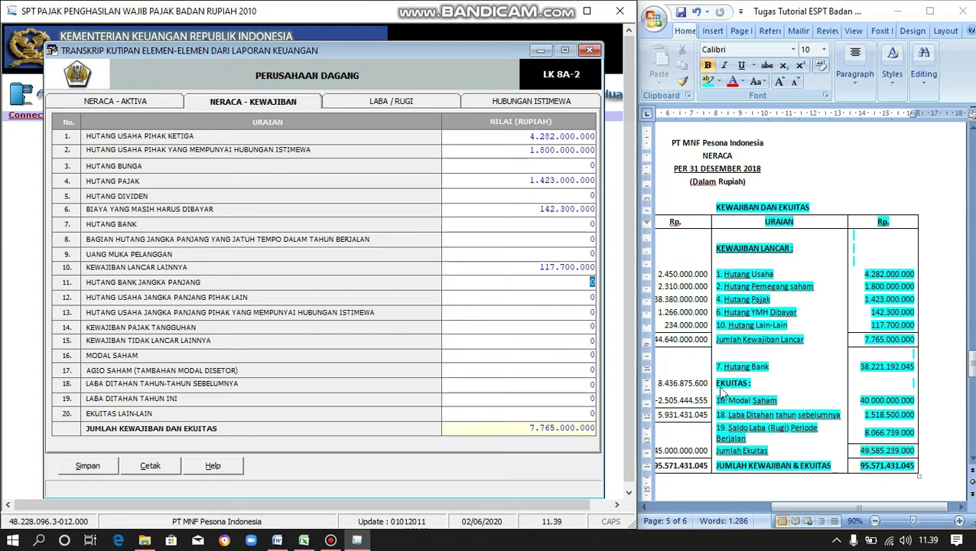
- Enter bank loan 38.221.192.045, share capital 40.000.000.000, retained earnings 1.518.500.000 and 8.066.739.000
left_click(593, 224)
type("38221192045")
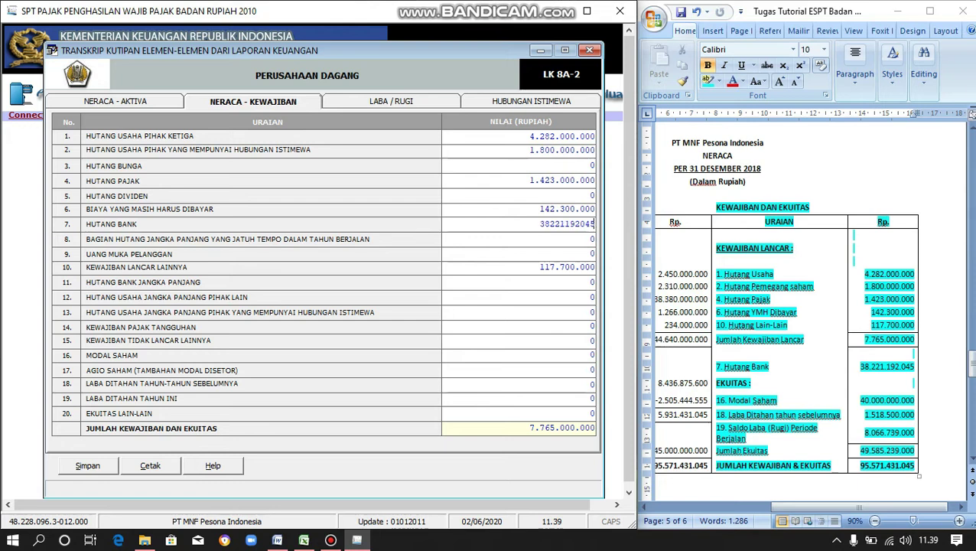
key("Tab")
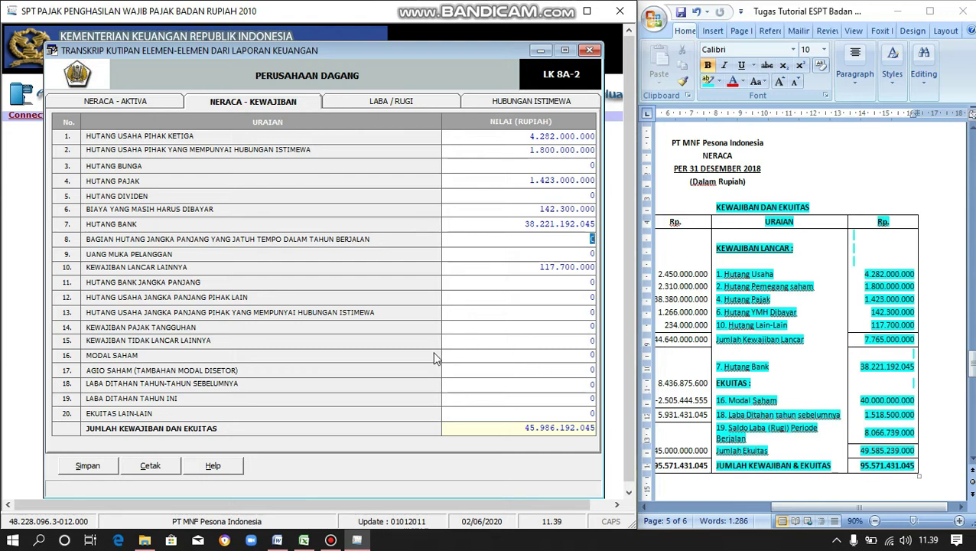
left_click(592, 353)
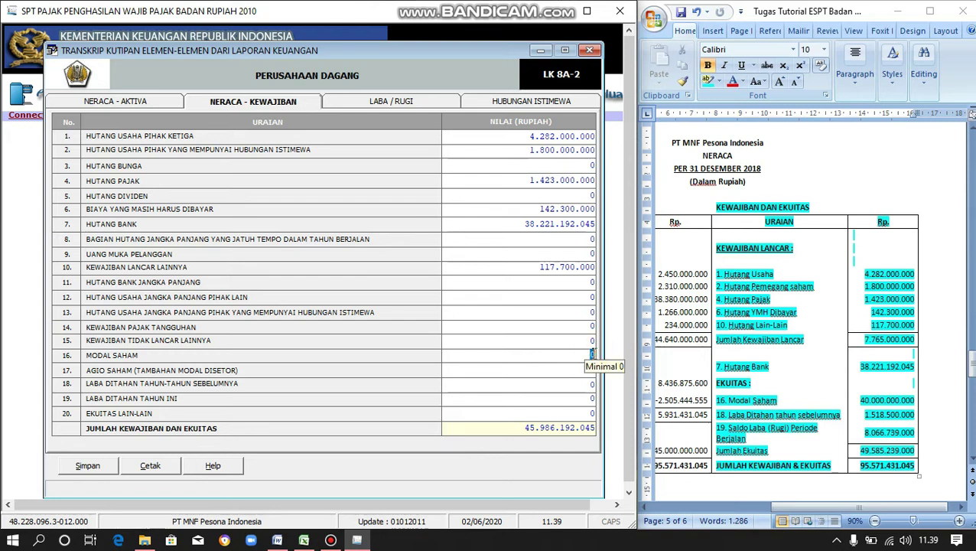
type("40.000.000.00")
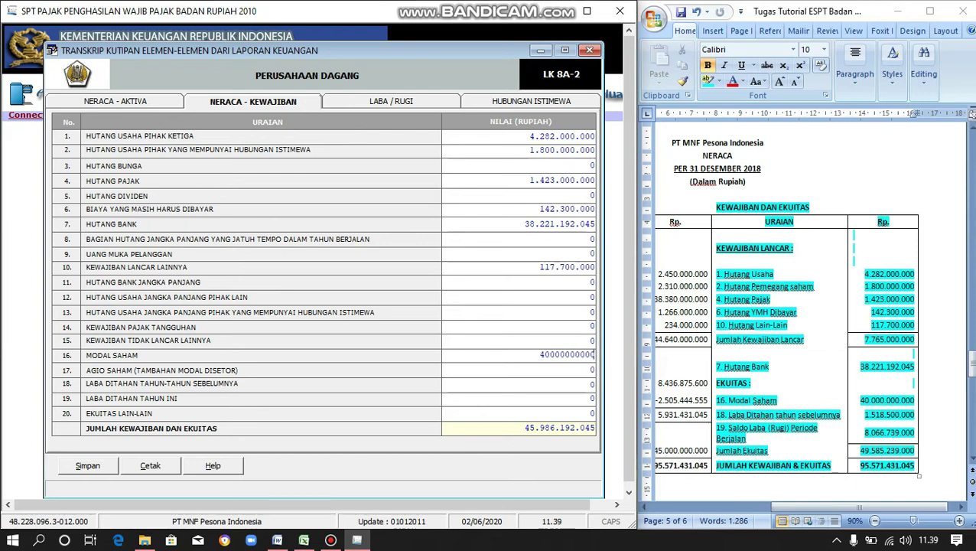
type("0")
key("Tab")
left_click(592, 385)
type("1518500000")
key("Tab")
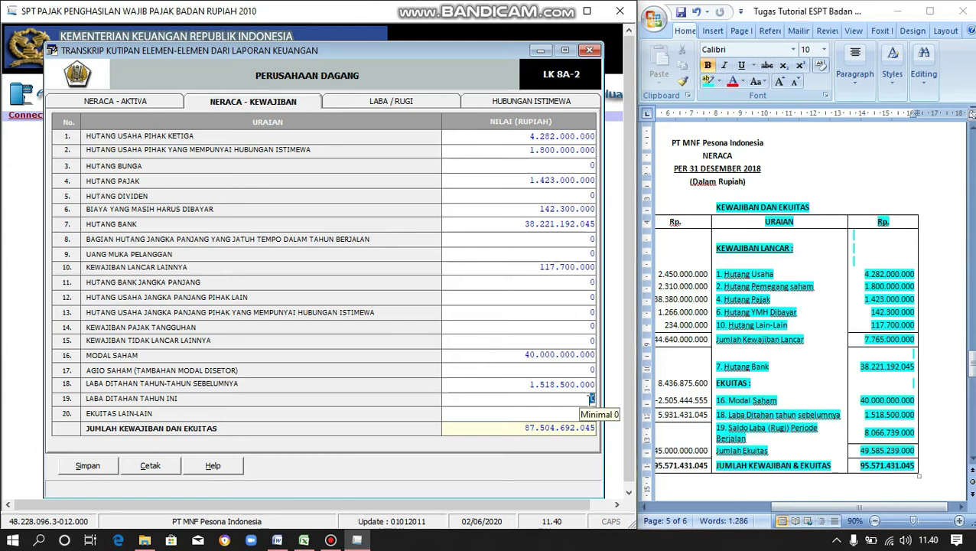
type("8066")
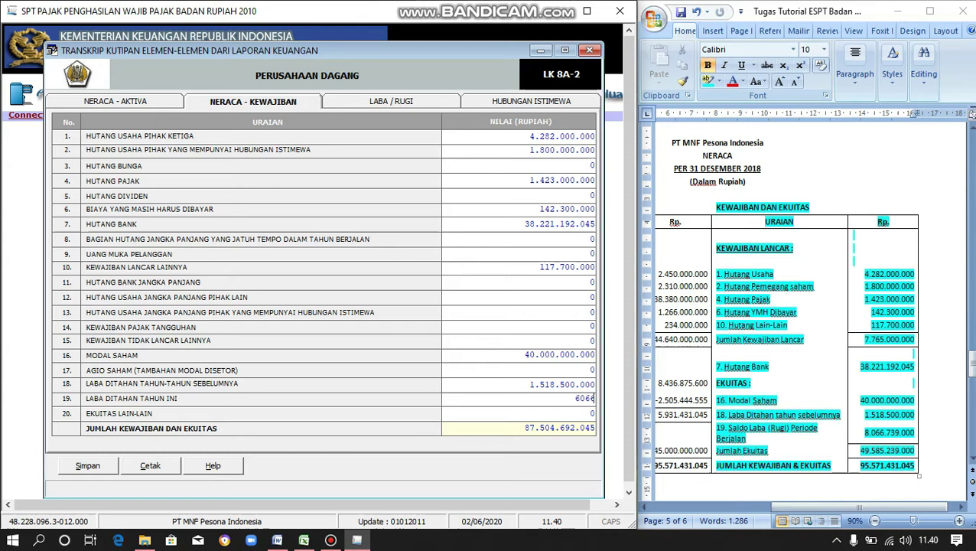
key("BackSpace")
key("BackSpace")
key("BackSpace")
key("BackSpace")
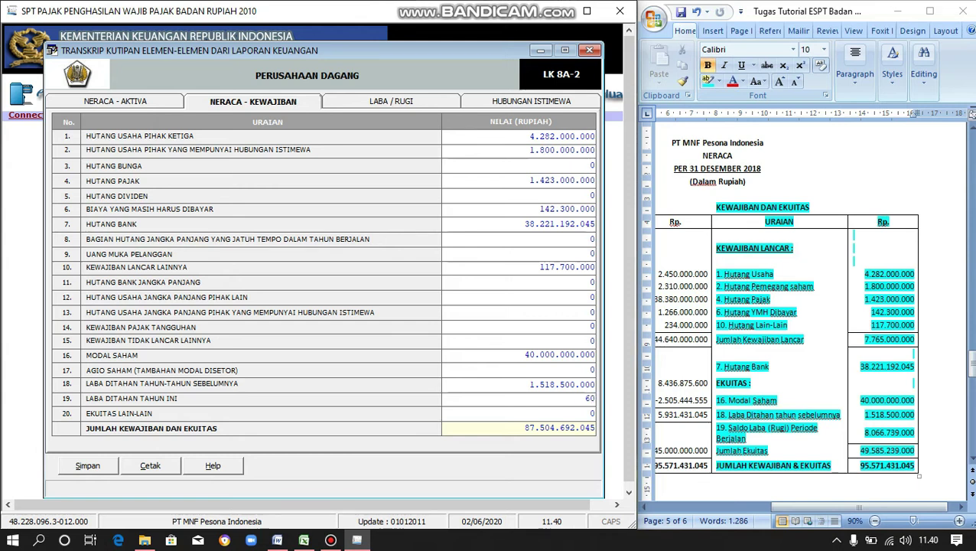
type("8.066.")
type("739.")
type("000")
key("Tab")
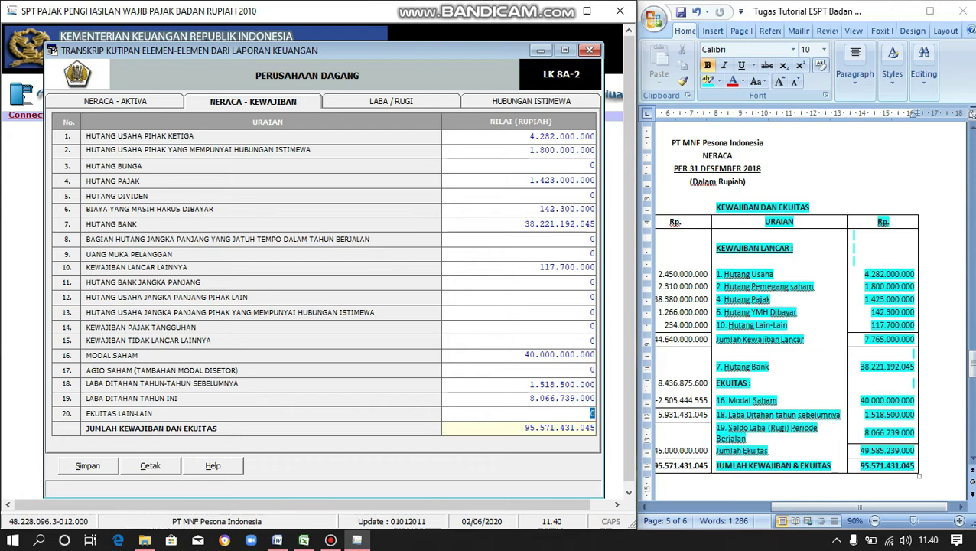
- Verify the 95.571.431.045 total and save the liabilities and equity sheet
left_click_drag(524, 428, 610, 442)
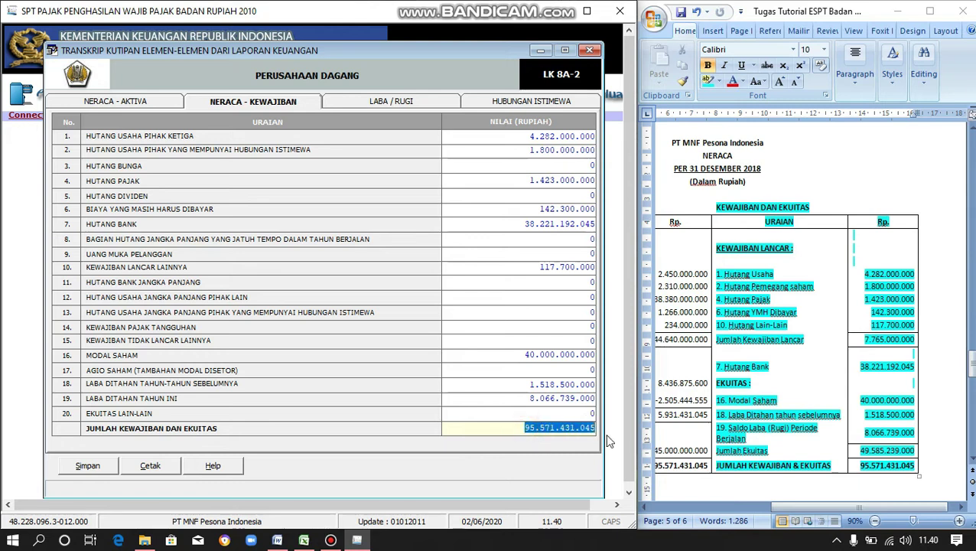
left_click(86, 469)
left_click(483, 320)
left_click(518, 322)
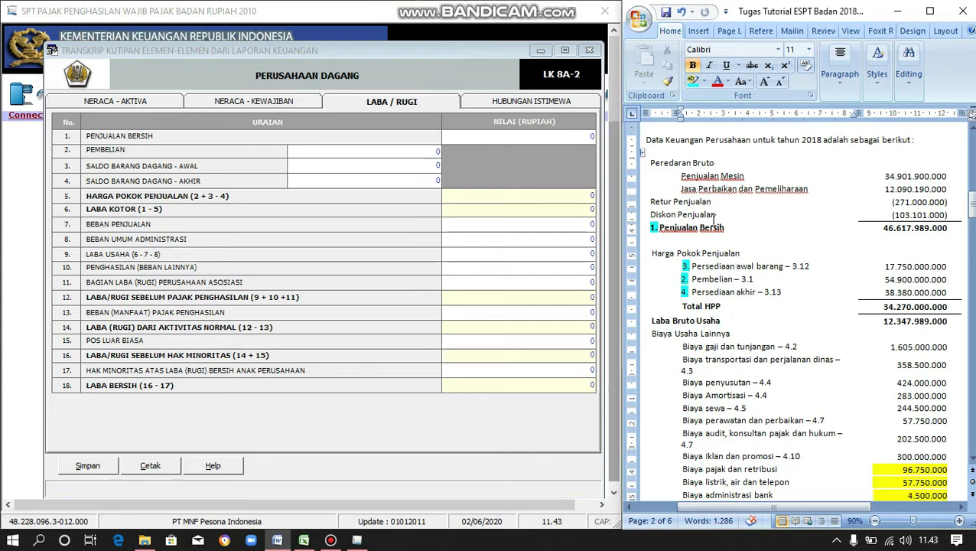
- Enter net sales 46.617.989.000, purchases 54.900.000.000, opening inventory 17.750.000.000, closing inventory 38.380.000.000
scroll(714, 220, "down", 1)
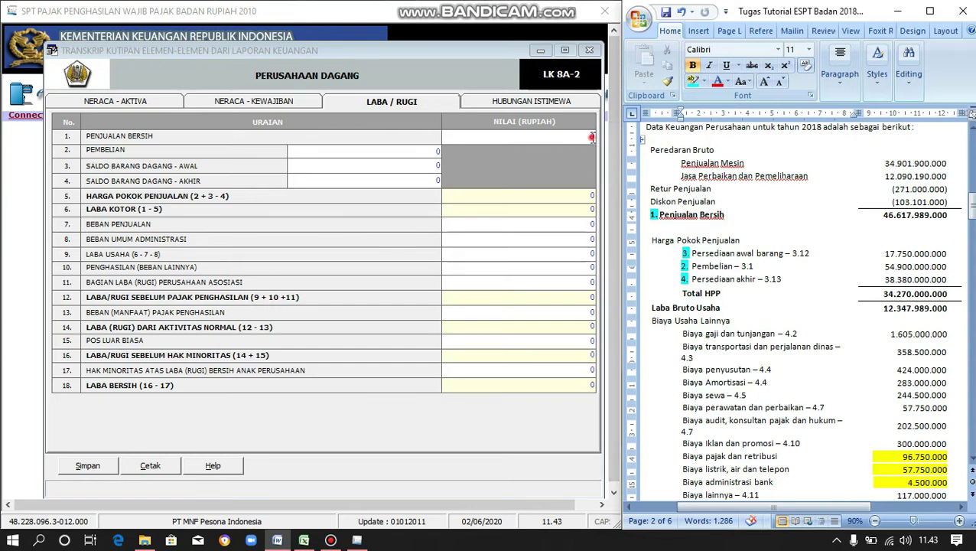
left_click(592, 136)
type("4")
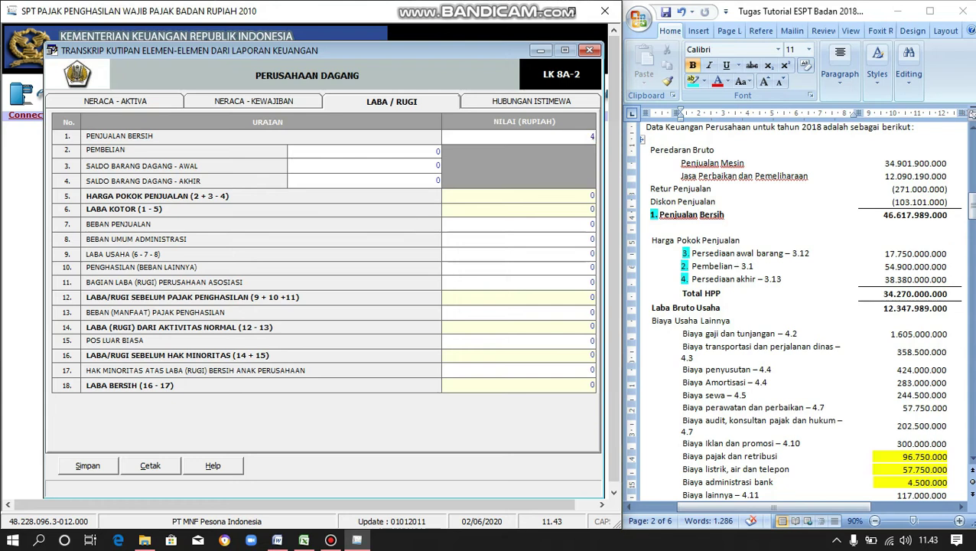
type("6617989000")
key("Tab")
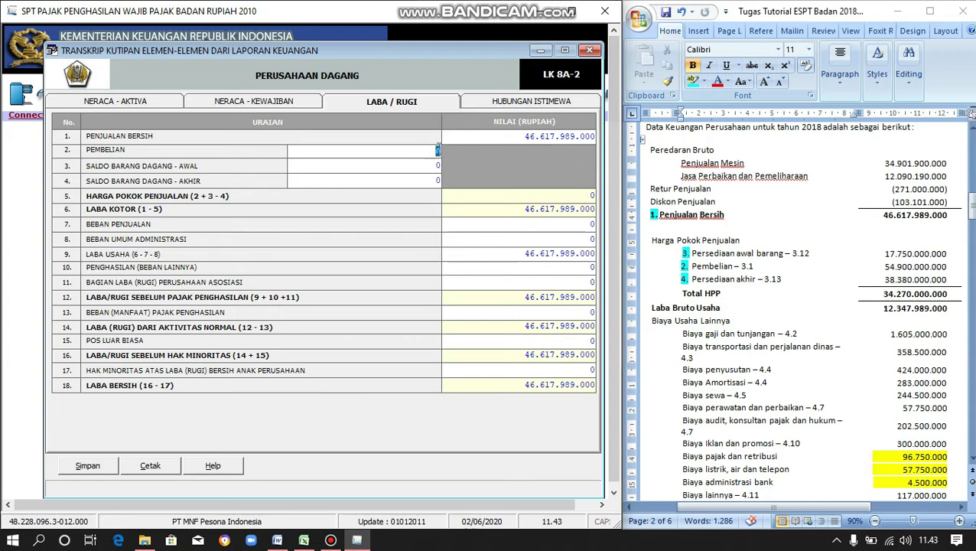
type("54900000000")
key("Tab")
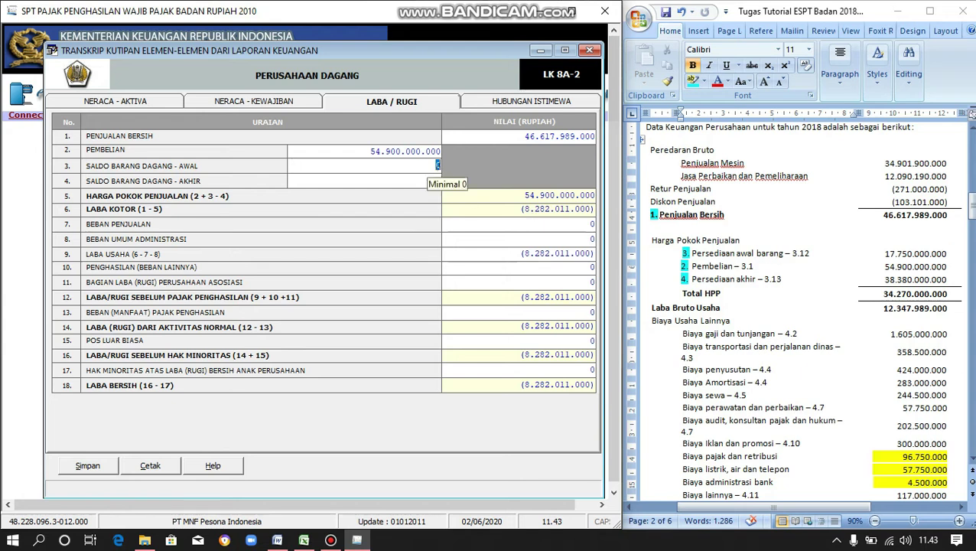
type("17750000000")
key("Tab")
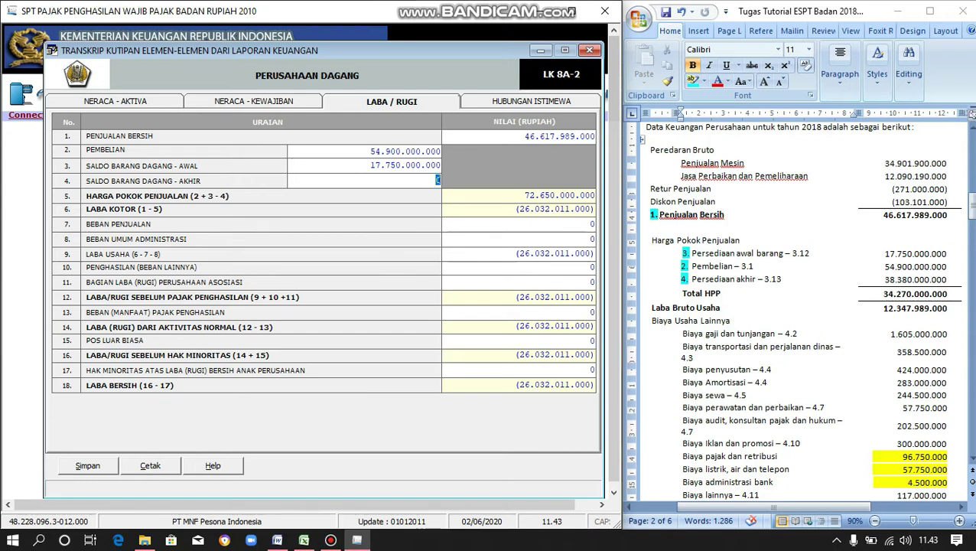
left_click(438, 179)
type("38.380.000.000")
key("Tab")
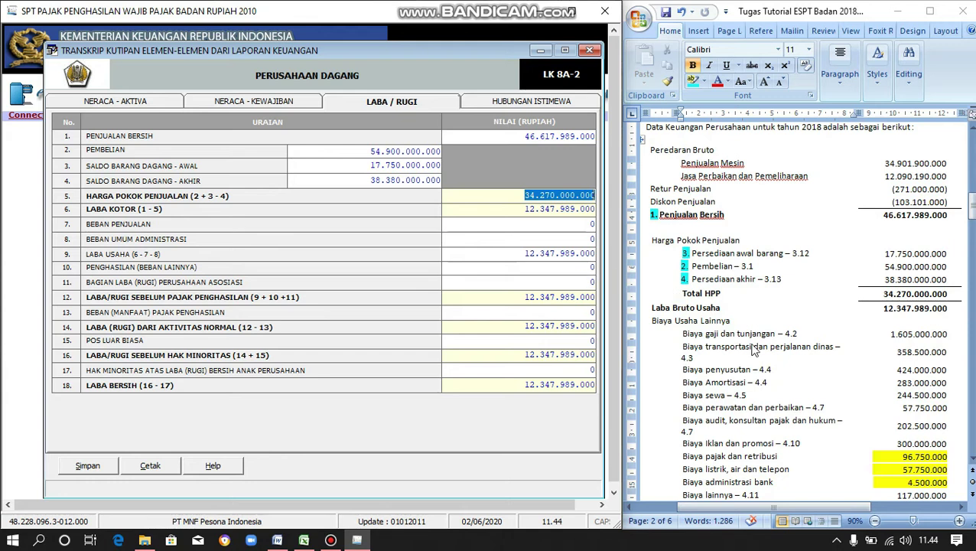
- Enter general administrative expenses 3.751.250.000 and other income (expense) of -530.000.000
scroll(755, 349, "down", 1)
scroll(755, 349, "down", 2)
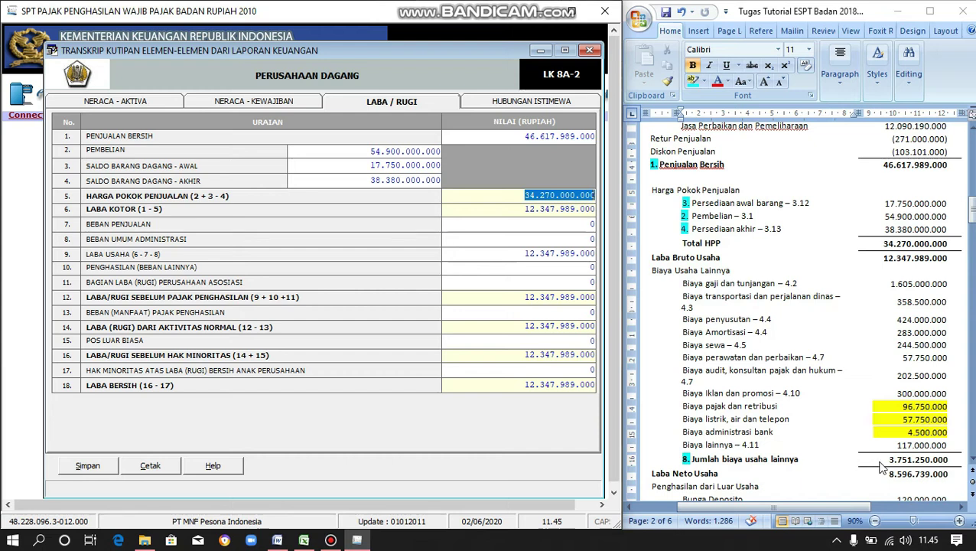
left_click(591, 239)
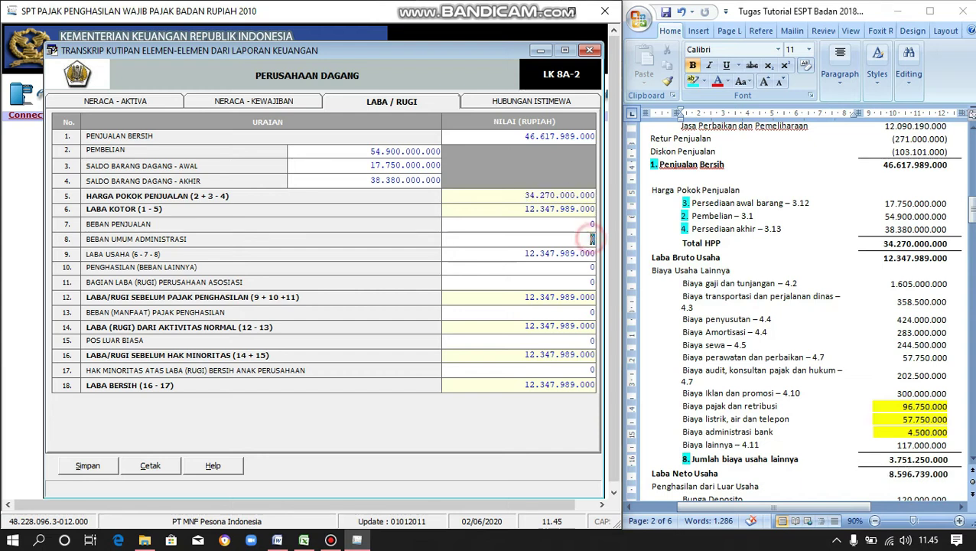
type("3.751")
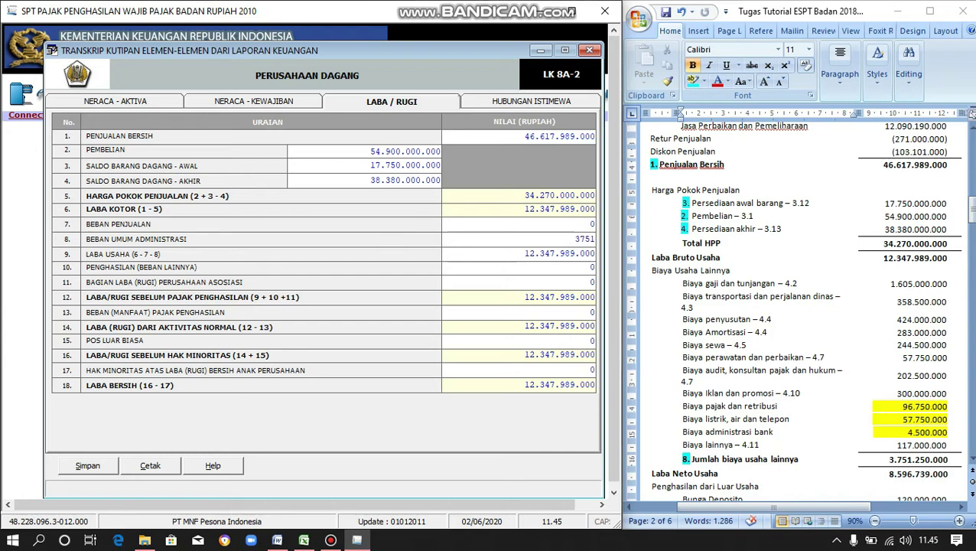
type(".250.")
type("0000")
key("Tab")
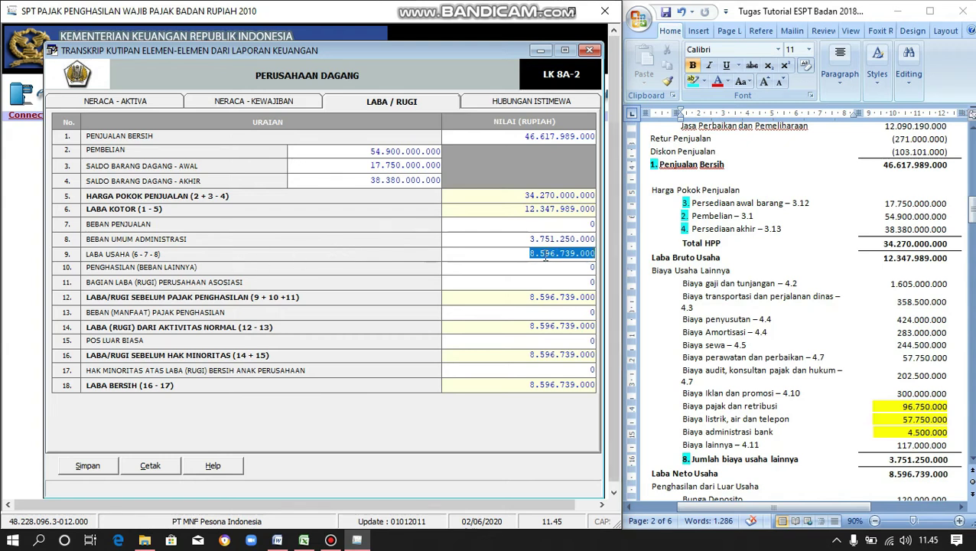
scroll(893, 414, "down", 1)
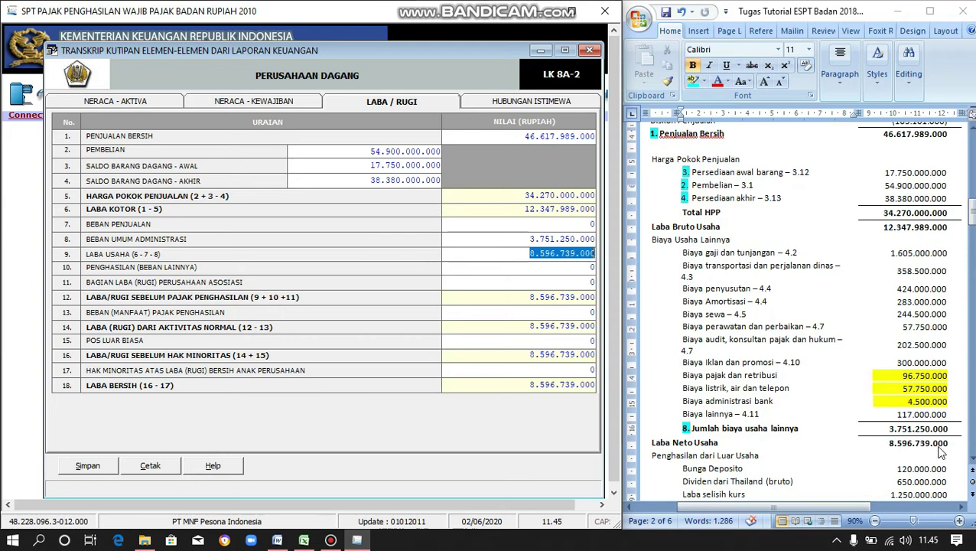
scroll(811, 419, "down", 1)
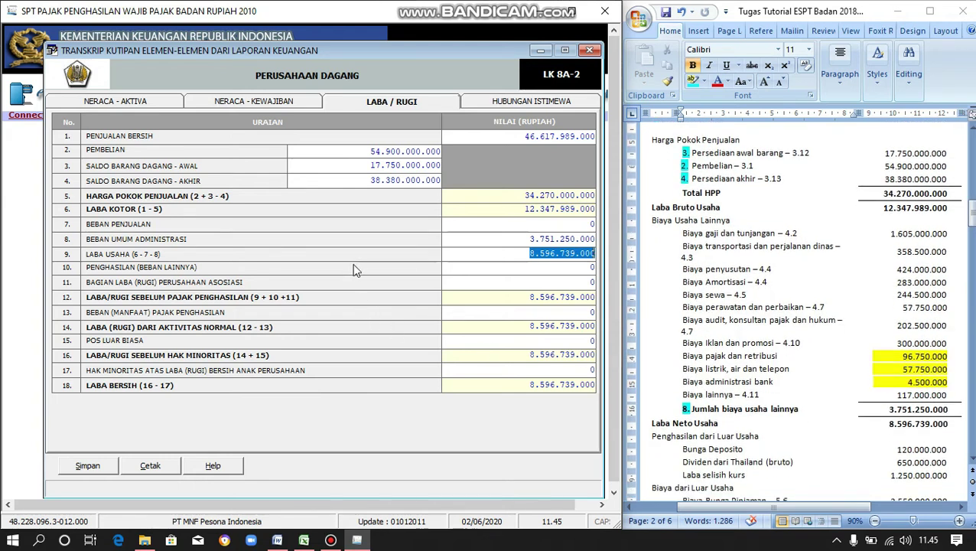
scroll(773, 379, "down", 3)
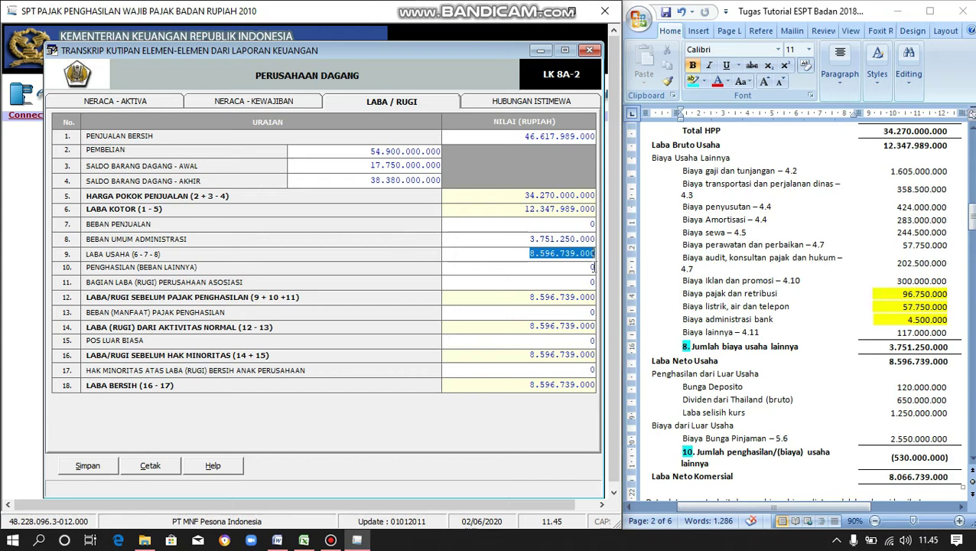
left_click(593, 267)
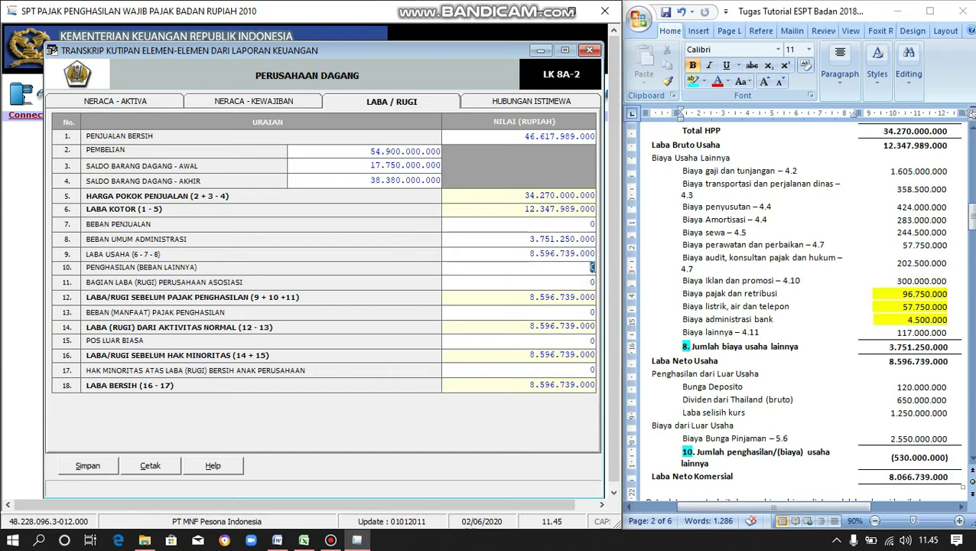
type("-530000000")
key("Tab")
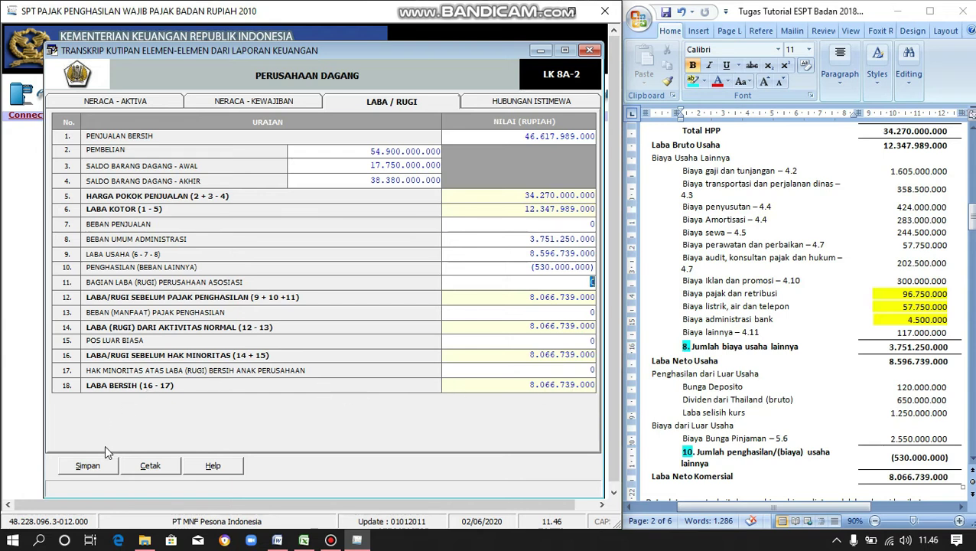
- Save the profit-and-loss page showing net profit 8.066.739.000
left_click(107, 467)
left_click(474, 320)
left_click(524, 320)
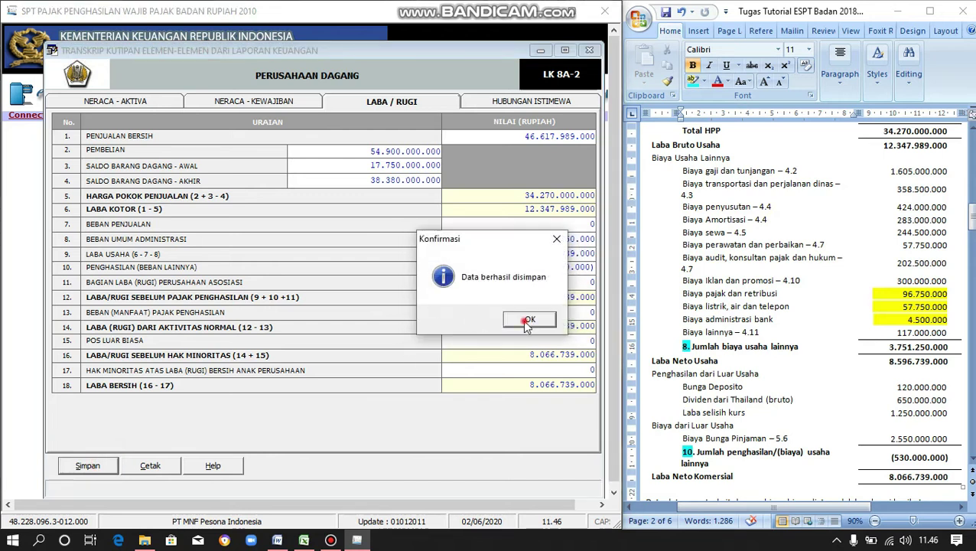
left_click(563, 102)
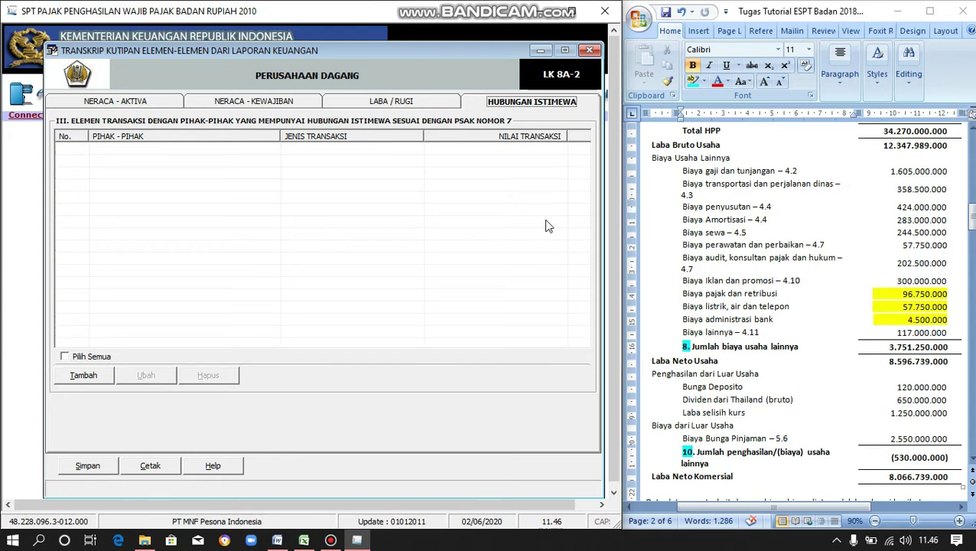
- Save the Hubungan Istimewa page, close the transcript, and bring up the Lampiran Khusus list
left_click(89, 467)
left_click(475, 326)
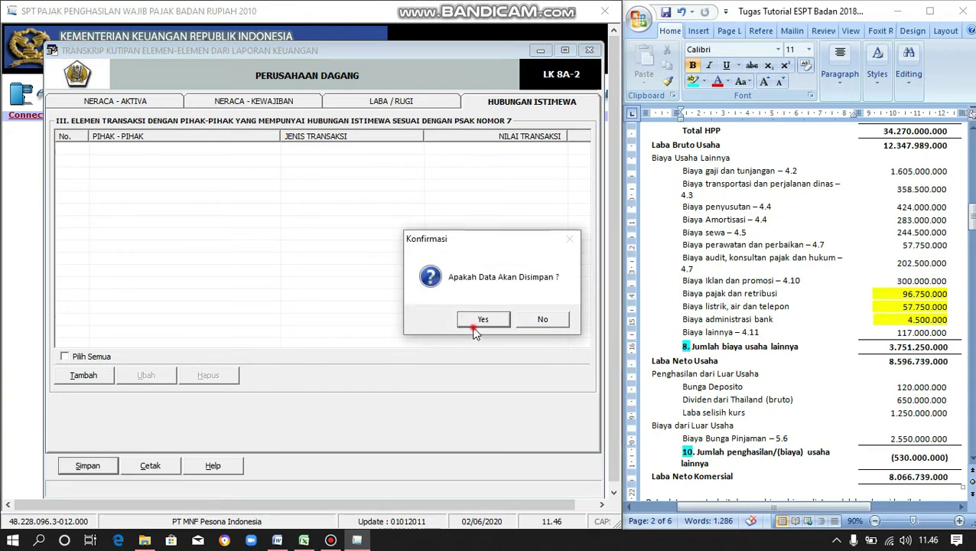
left_click(519, 322)
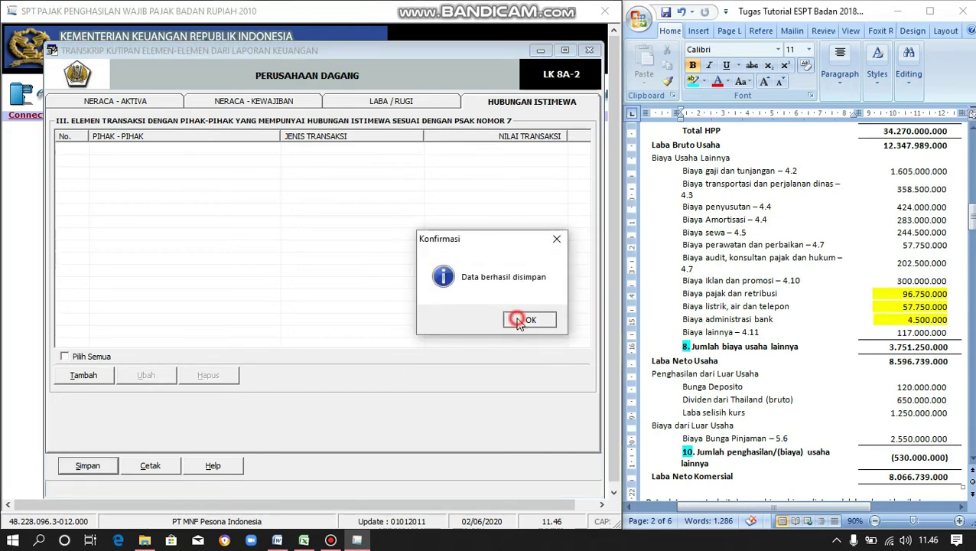
left_click(589, 51)
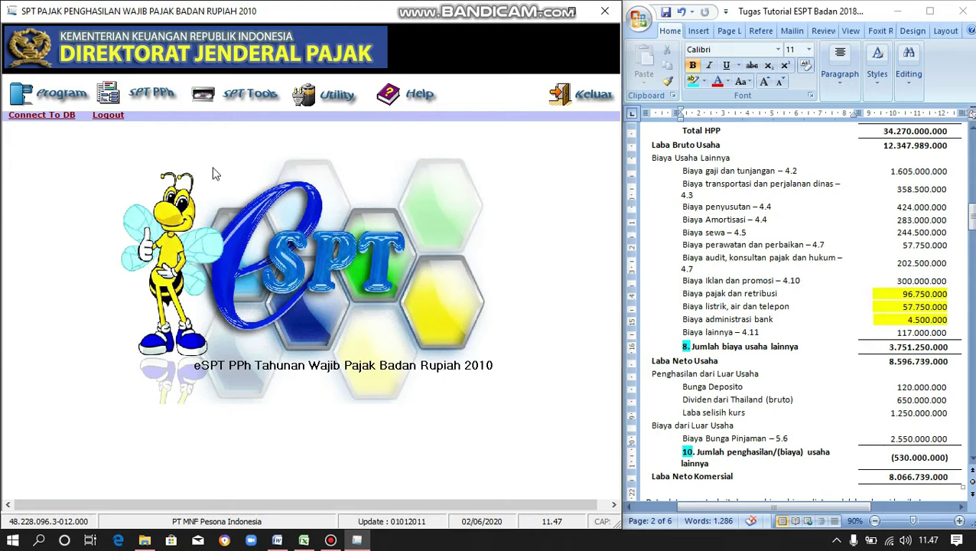
left_click(149, 103)
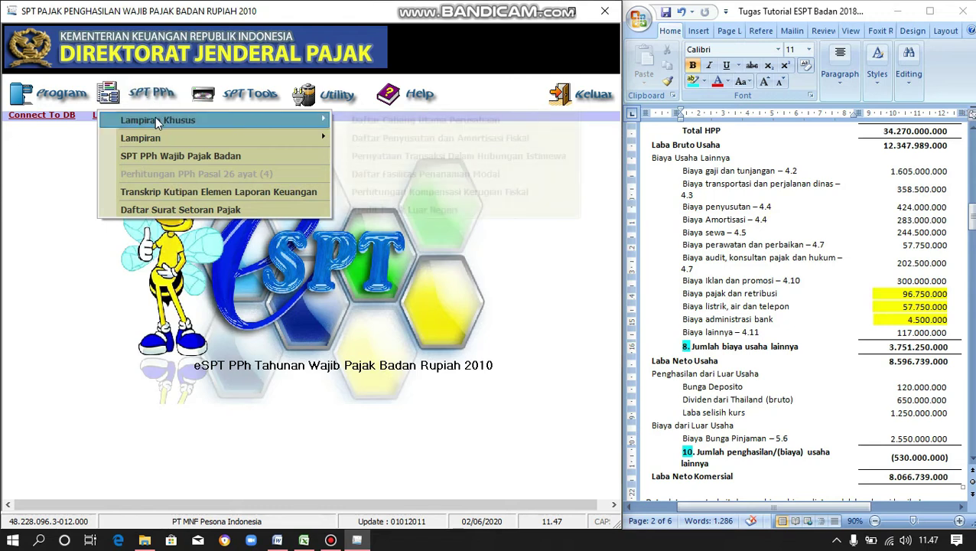
mouse_move(156, 120)
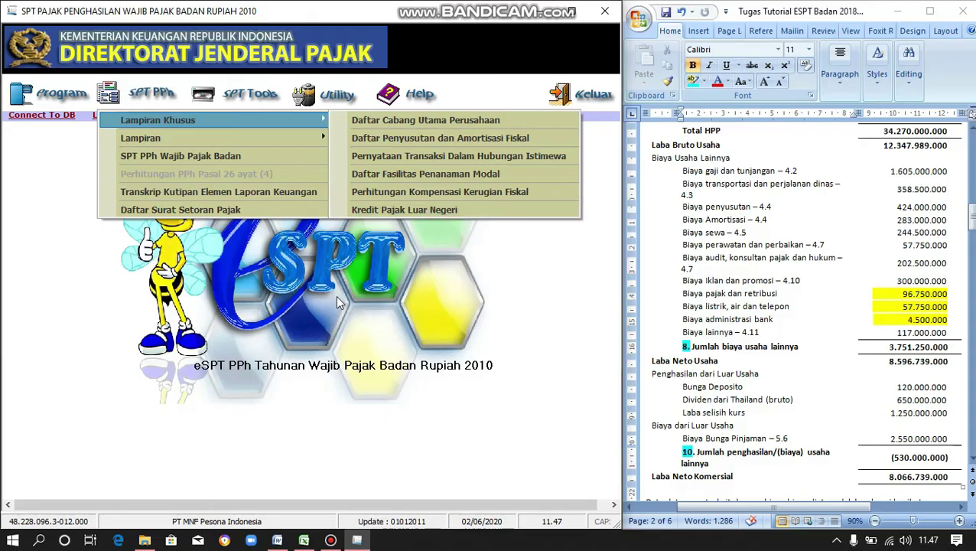
- Dismiss the open SPT PPh attachment lists to return to the plain eSPT main screen
left_click(336, 296)
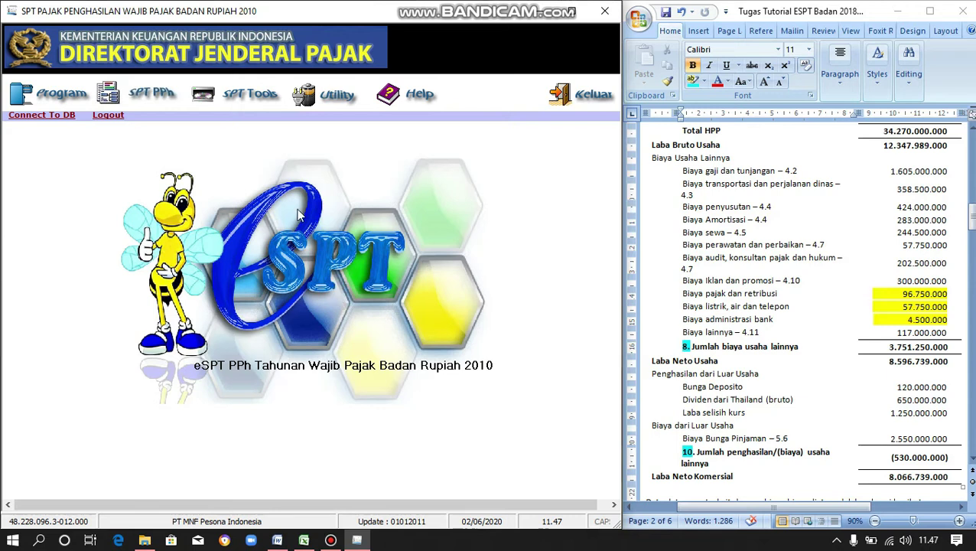
- Start a new affiliate entry in Formulir 1771-VI, marked as domiciled abroad (Luar Negeri)
left_click(159, 108)
mouse_move(170, 138)
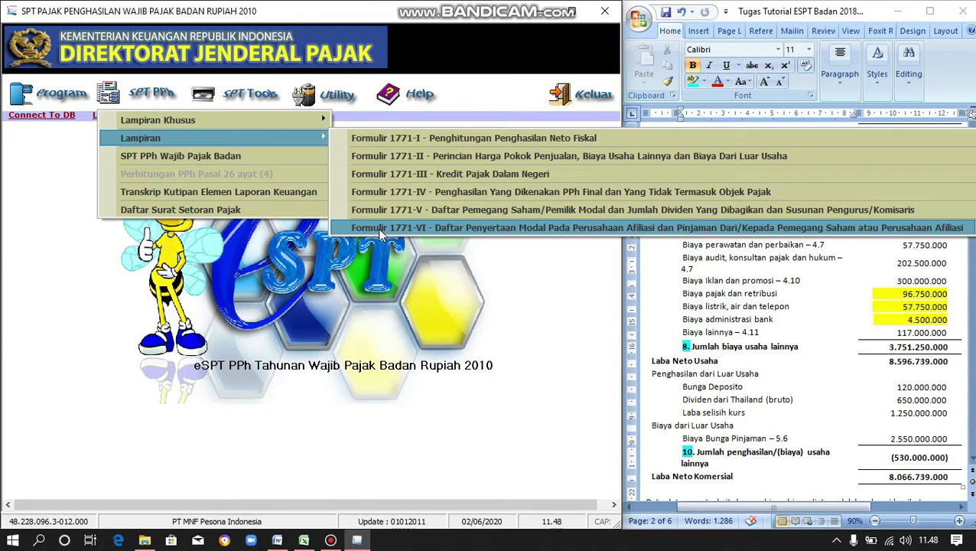
left_click(377, 228)
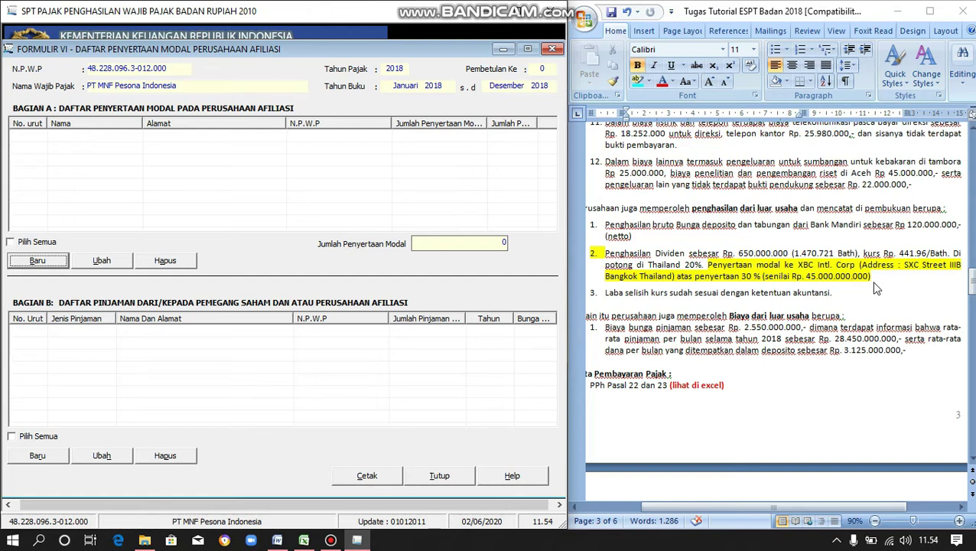
left_click(38, 260)
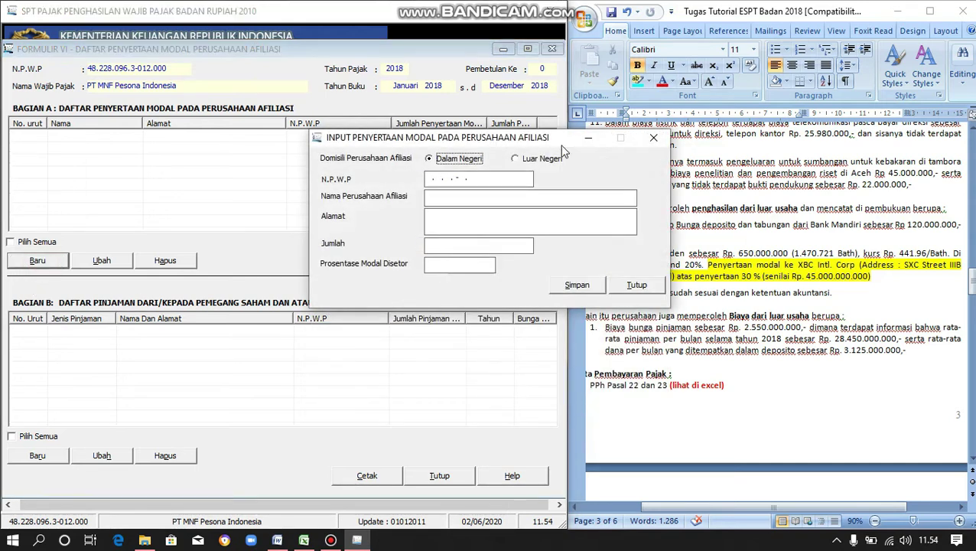
left_click_drag(556, 139, 382, 188)
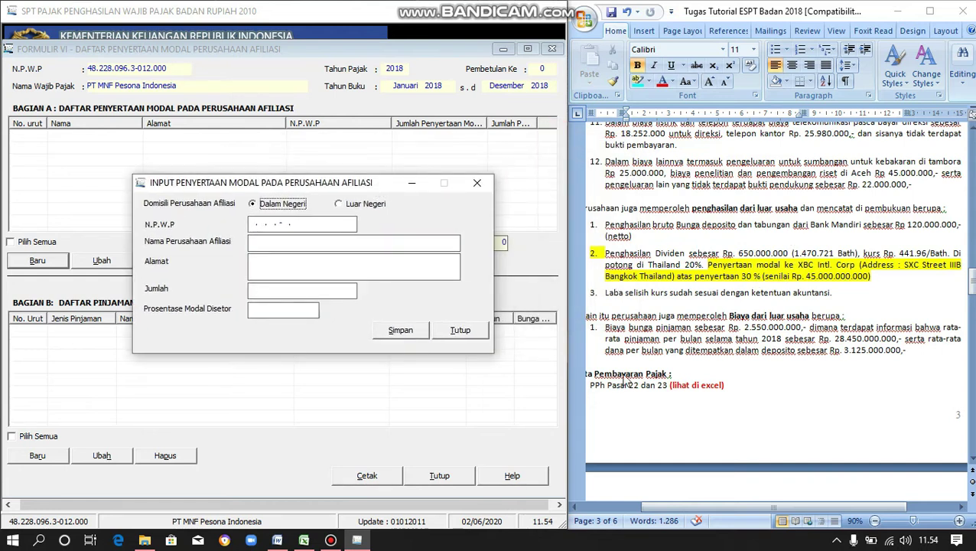
left_click(339, 205)
- Copy the affiliate name XBC Intl. Corp from the Word document into the name field
left_click(305, 222)
left_click(800, 266)
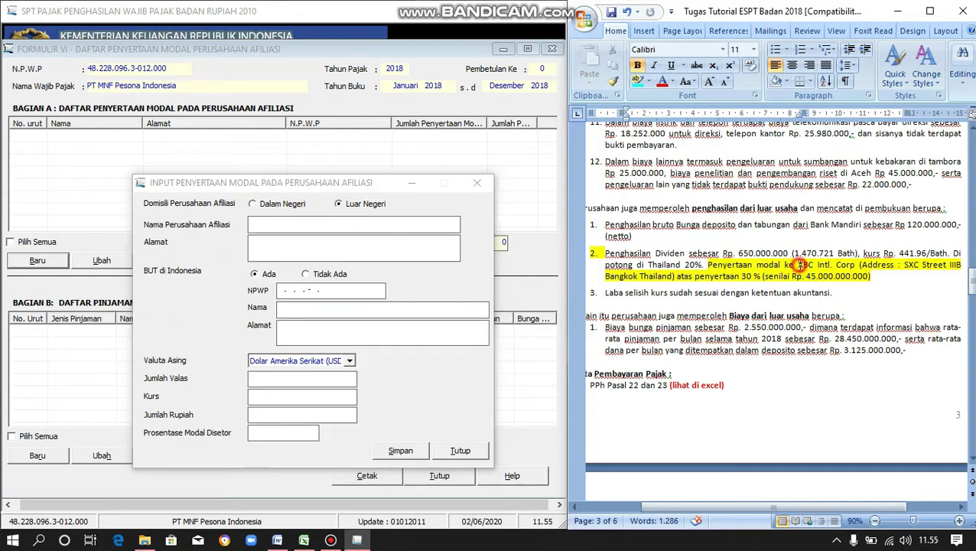
left_click_drag(798, 265, 857, 269)
key("ctrl+c")
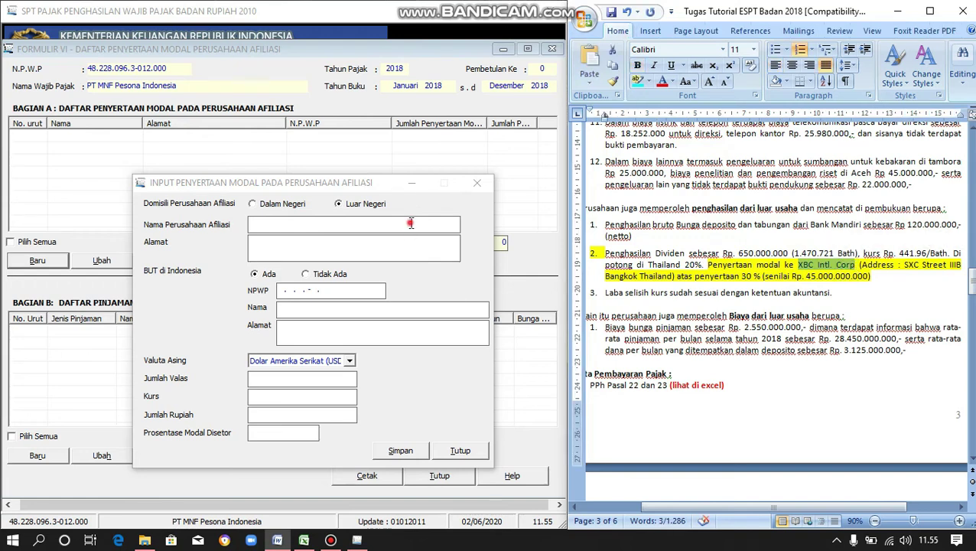
left_click(410, 222)
key("ctrl+v")
- Copy the affiliate's Bangkok address from the Word document into the address field
left_click(417, 253)
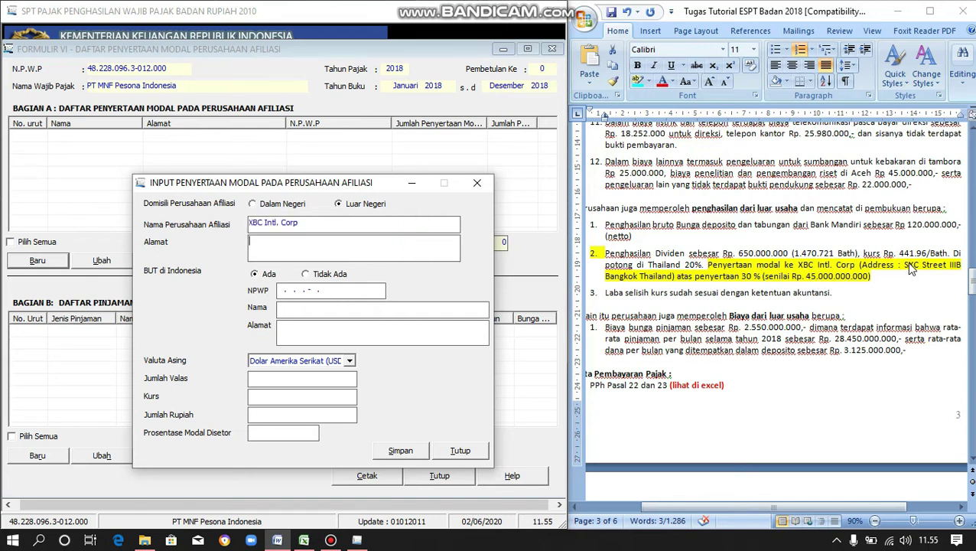
left_click(907, 266)
left_click_drag(910, 284, 674, 280)
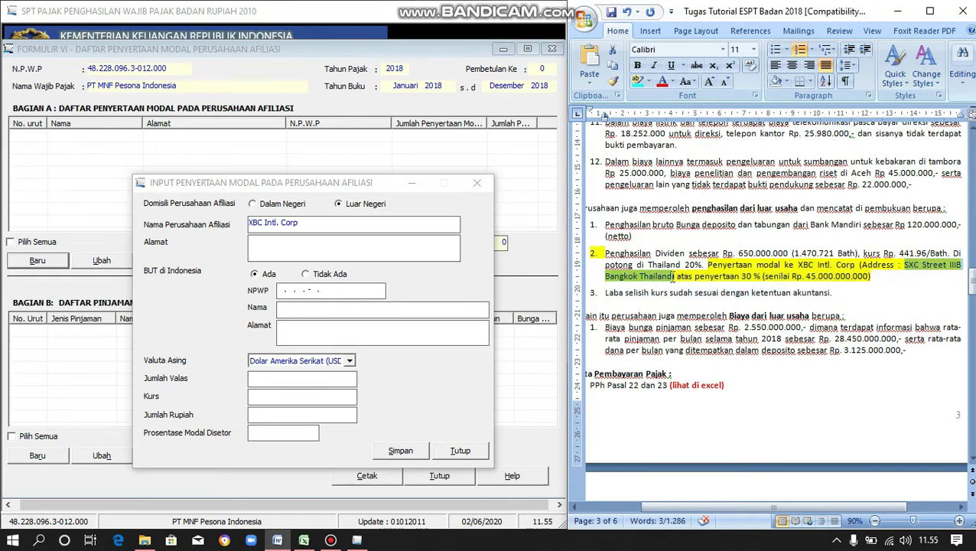
left_click(443, 256)
key("ctrl+v")
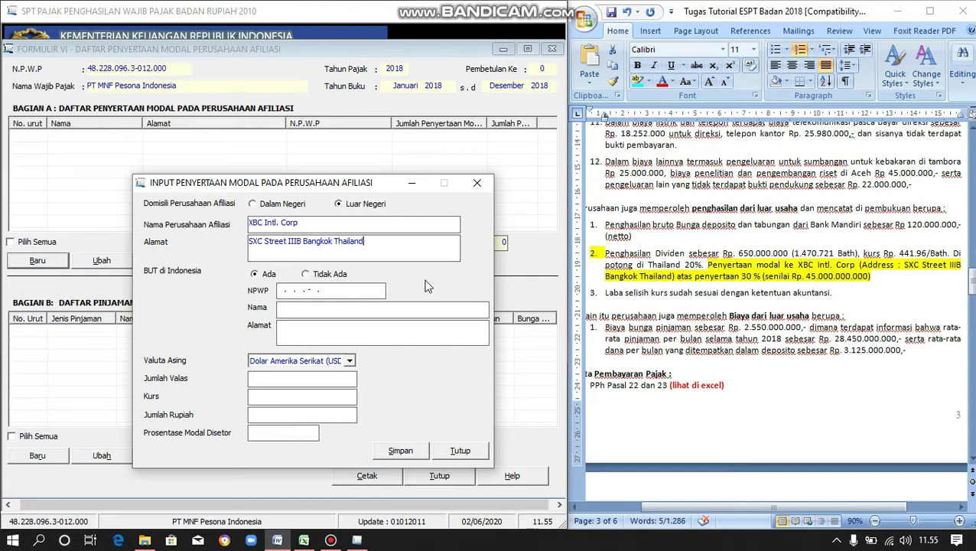
- Mark the affiliate as having no permanent establishment (BUT Tidak Ada) and choose Bath Thailand currency
left_click(305, 275)
left_click(349, 361)
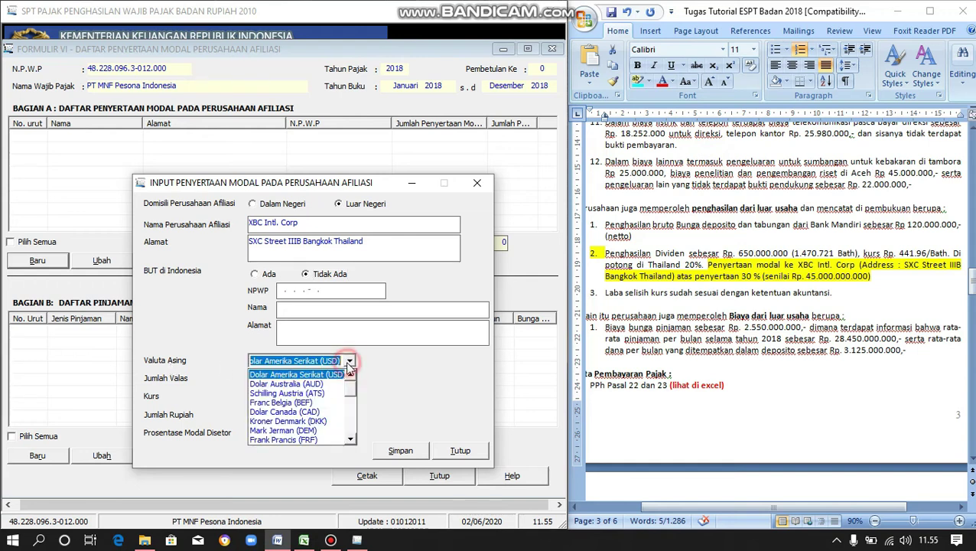
left_click_drag(353, 394, 351, 443)
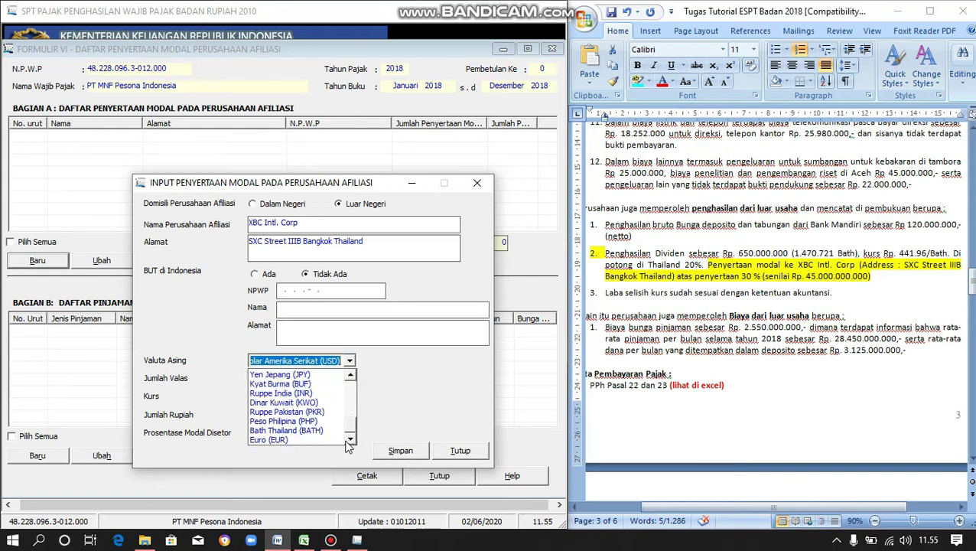
left_click(296, 433)
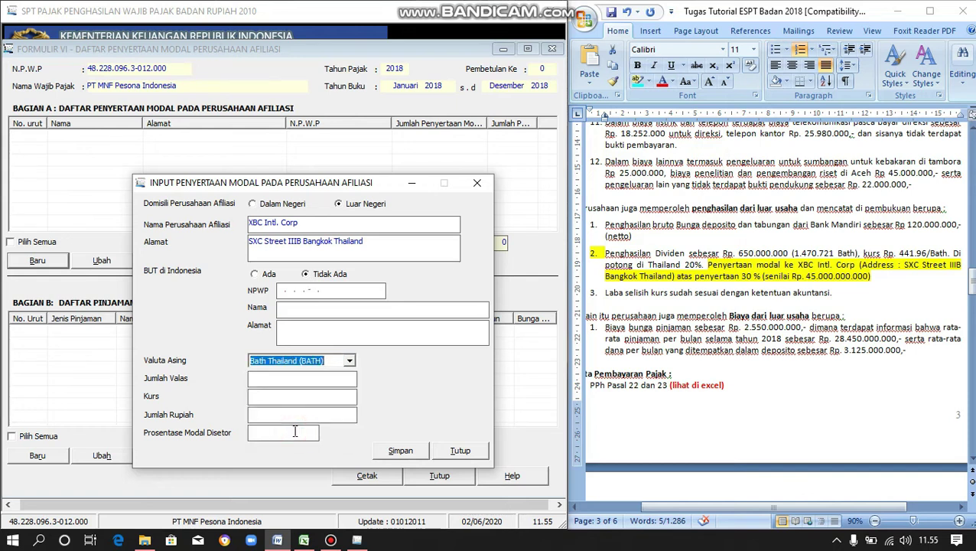
- Enter the foreign-currency amount 101.819.169,16 baht at exchange rate 441,96
left_click(283, 378)
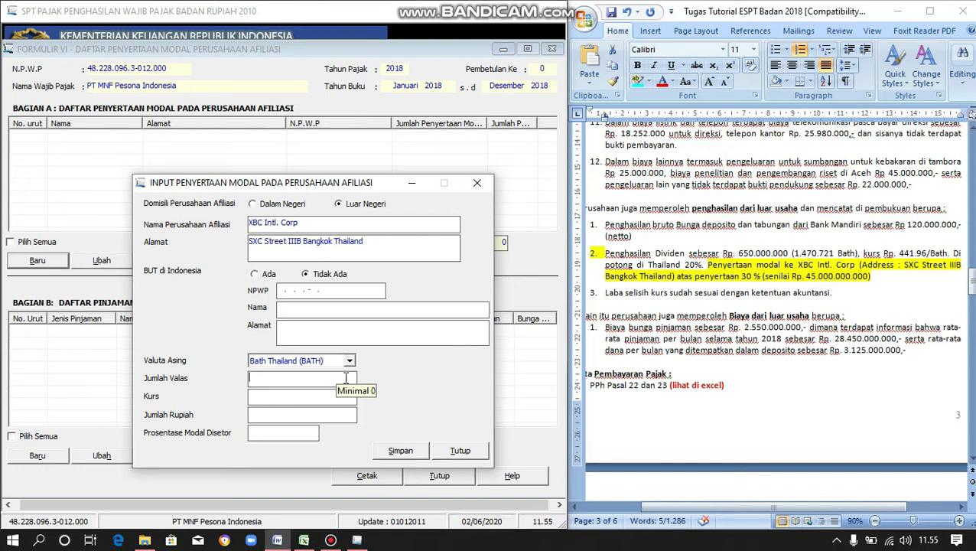
type("101819169,1")
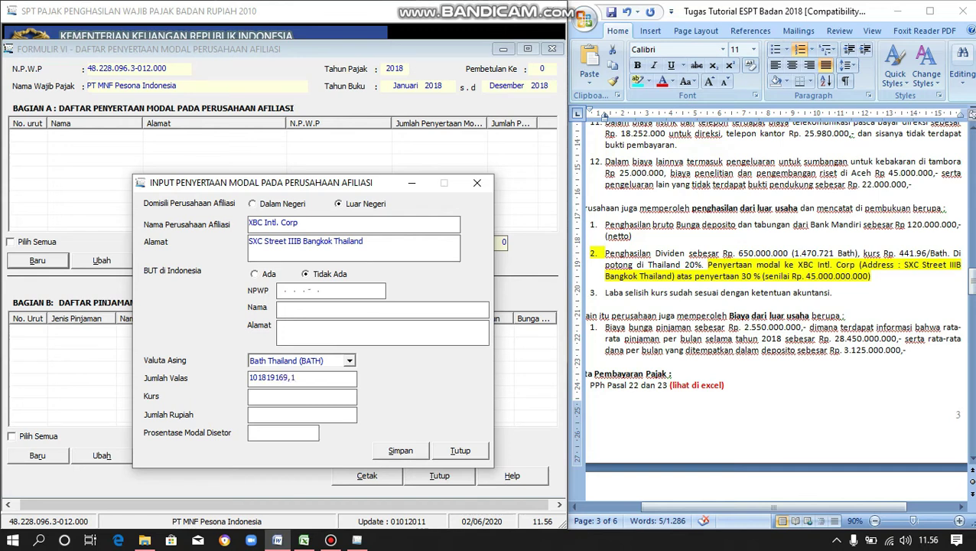
key("Tab")
type("96")
key("Tab")
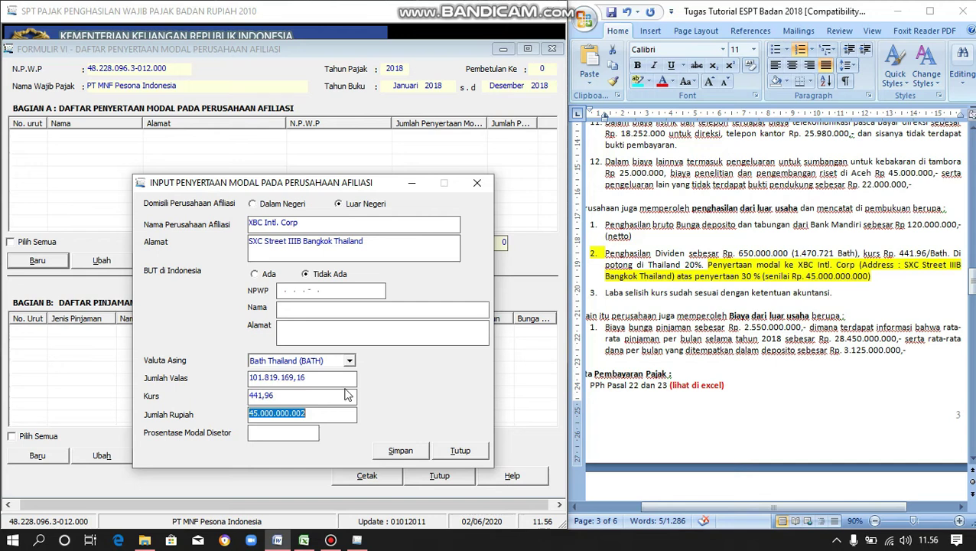
- Set the capital share to 30% and save the entry without adding another
left_click(289, 433)
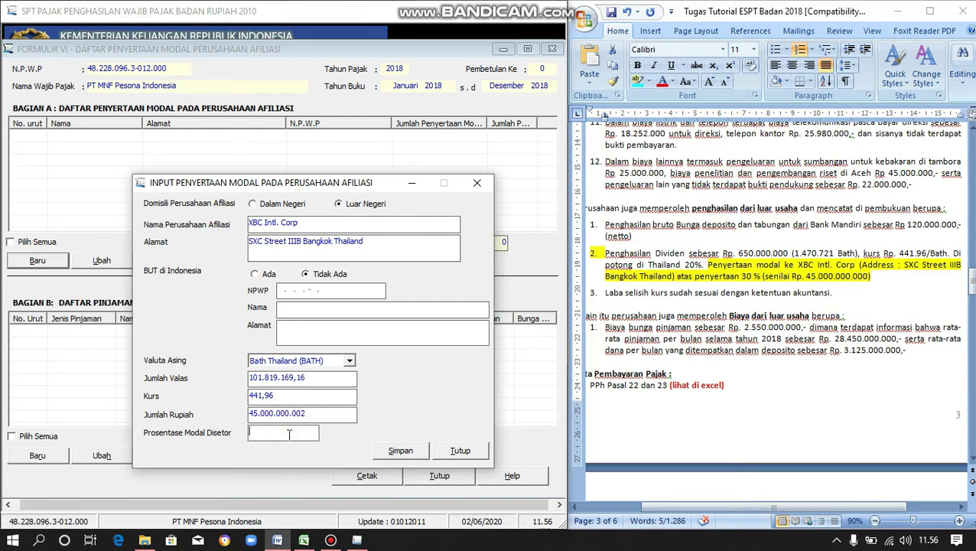
type("30")
key("Tab")
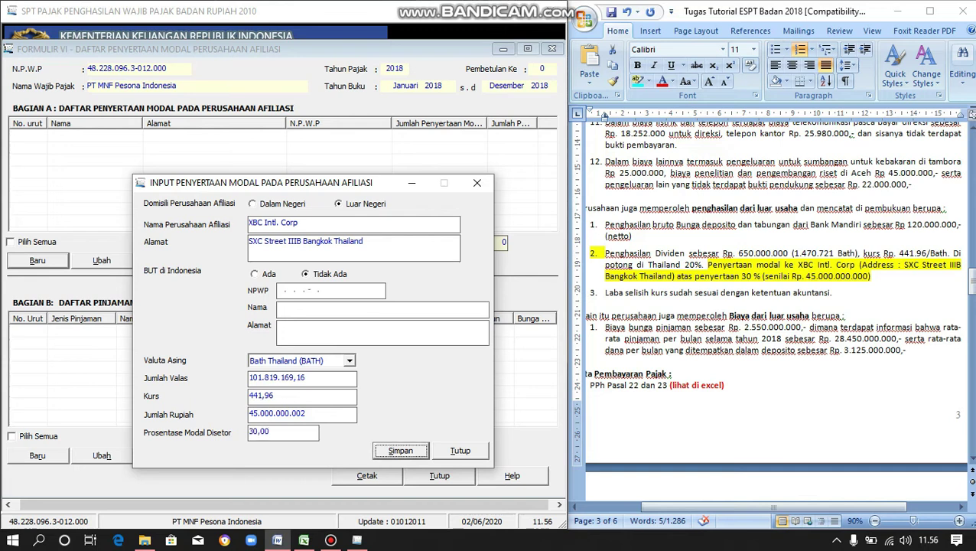
left_click(407, 451)
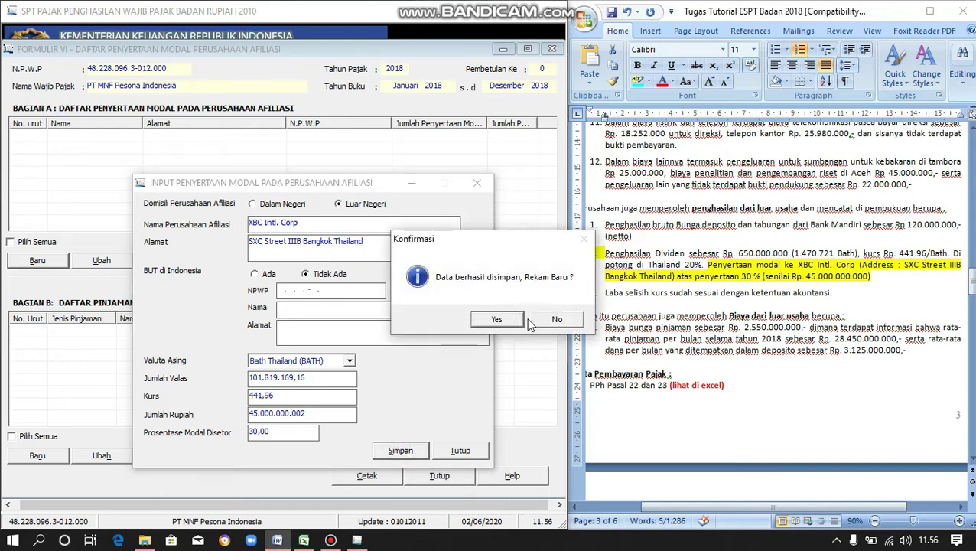
left_click(546, 321)
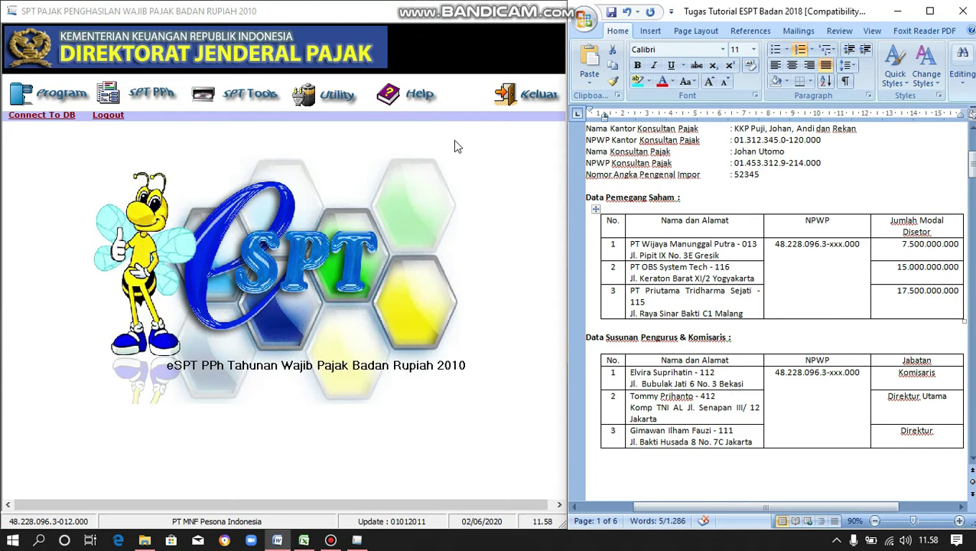
- Open Formulir 1771-V and start a new shareholder entry under Bagian A
left_click(150, 106)
mouse_move(171, 137)
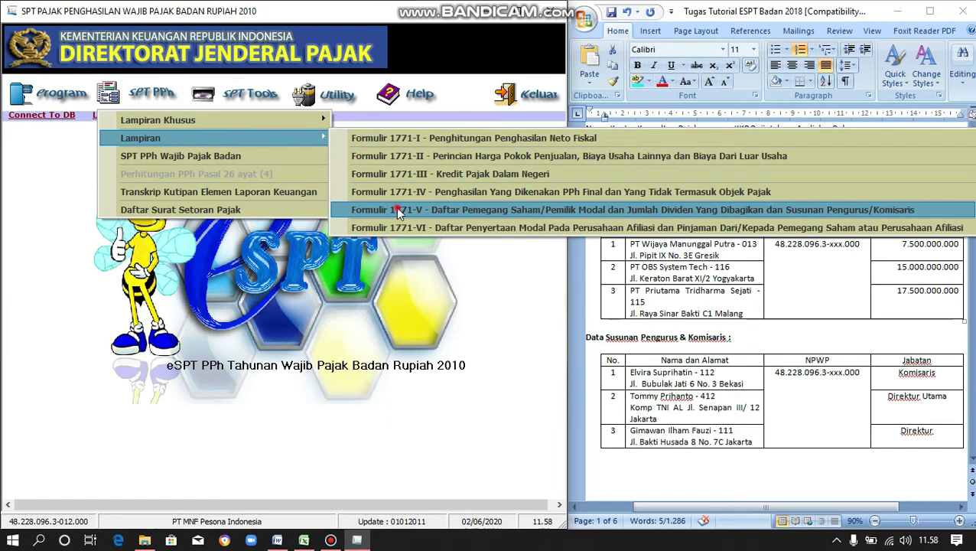
left_click(395, 207)
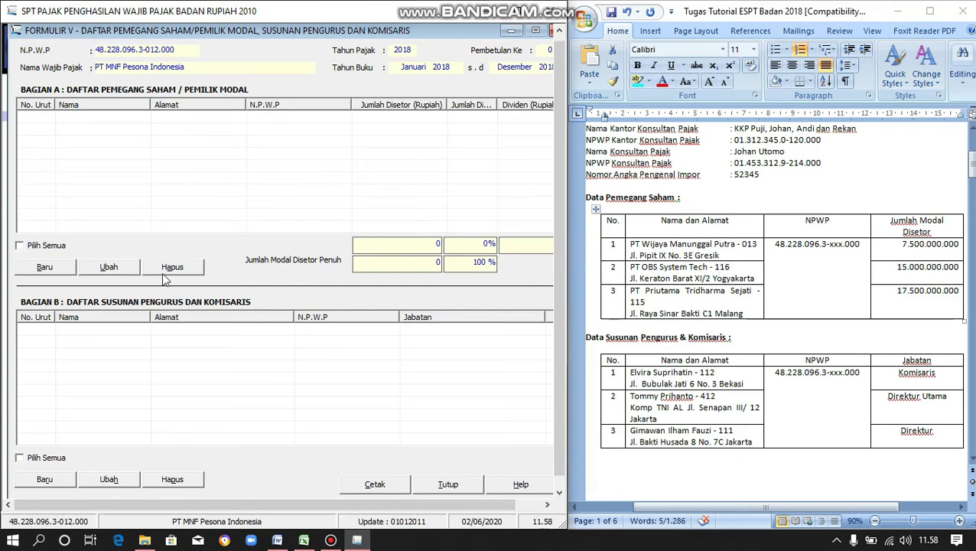
left_click(46, 269)
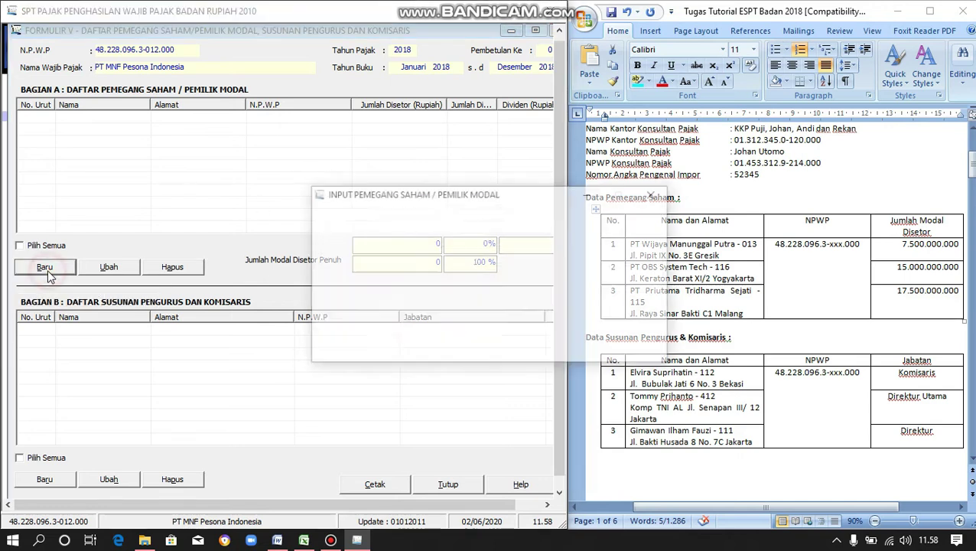
- Set the total paid-up capital to 40.000.000.000
left_click_drag(467, 193, 268, 189)
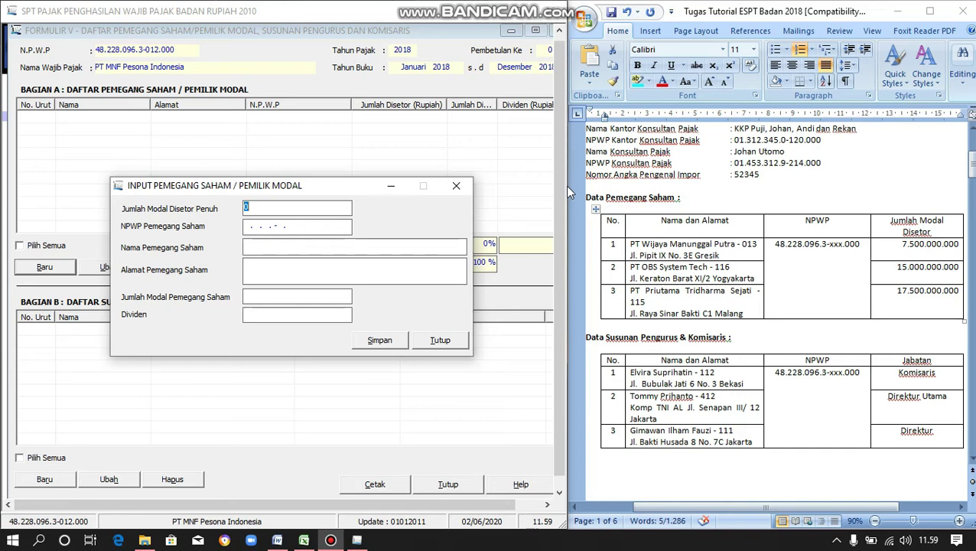
left_click(263, 206)
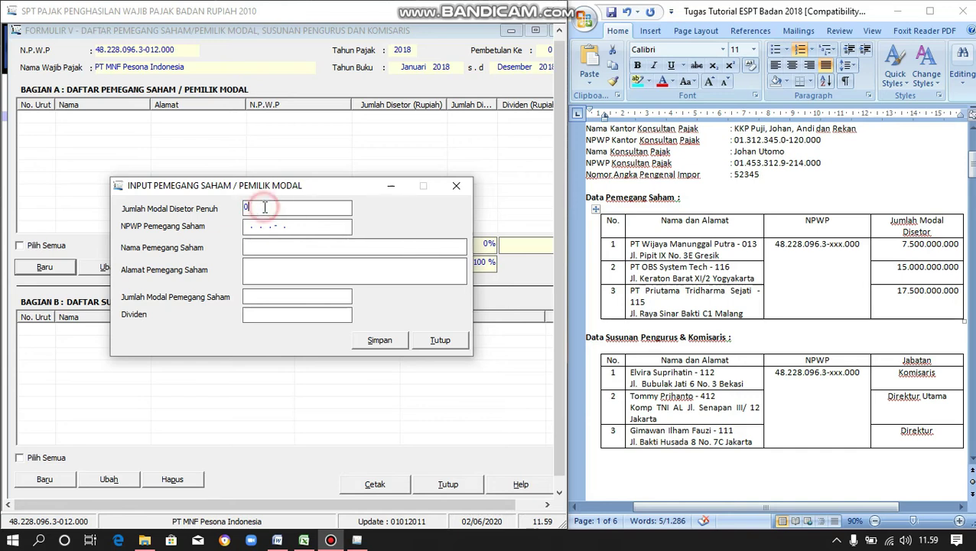
double_click(263, 207)
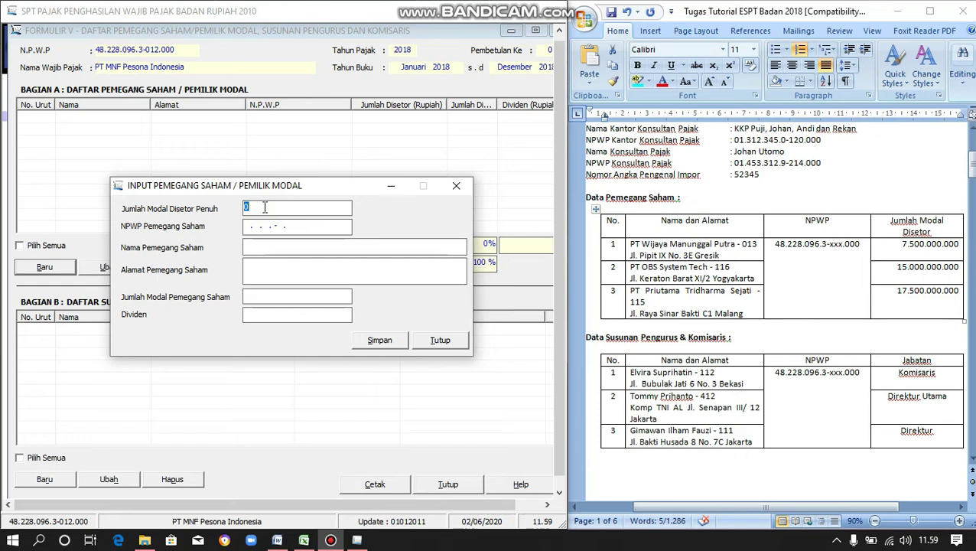
type("40.0")
type("00.00")
type("0.000")
key("Tab")
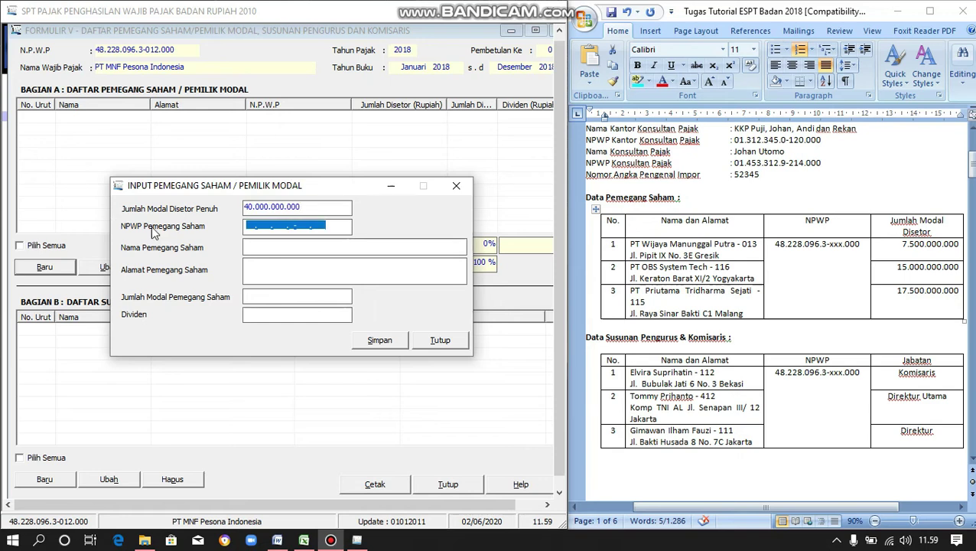
- Enter the first shareholder's NPWP tax number
left_click(245, 229)
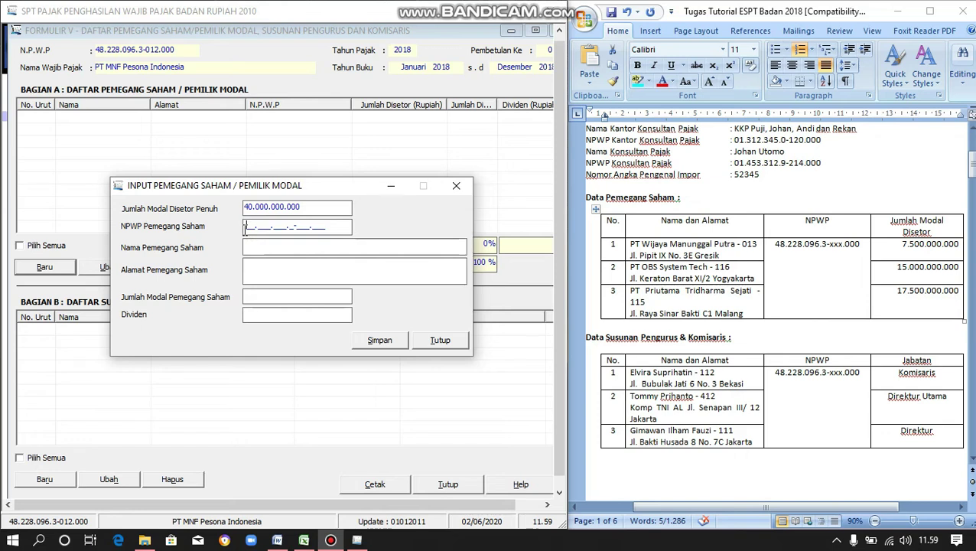
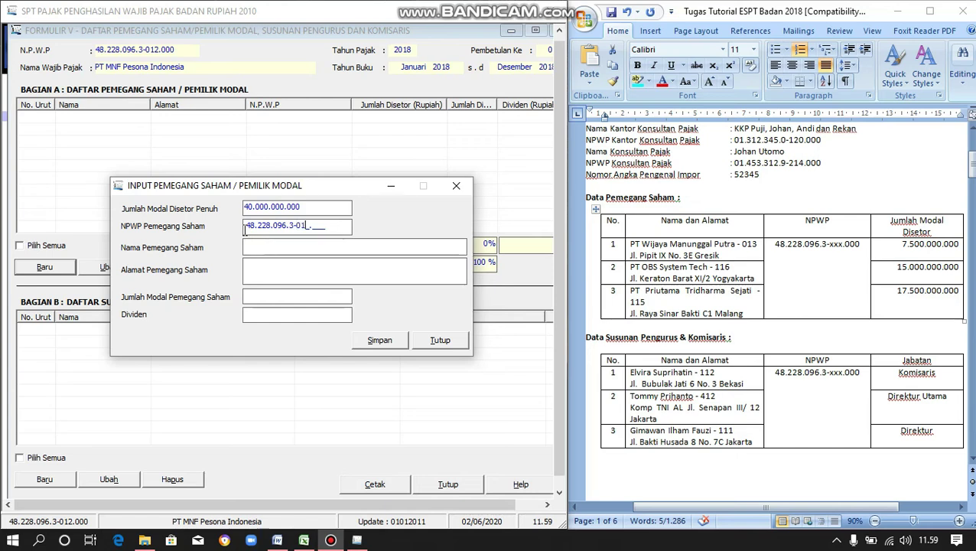
left_click_drag(330, 226, 248, 225)
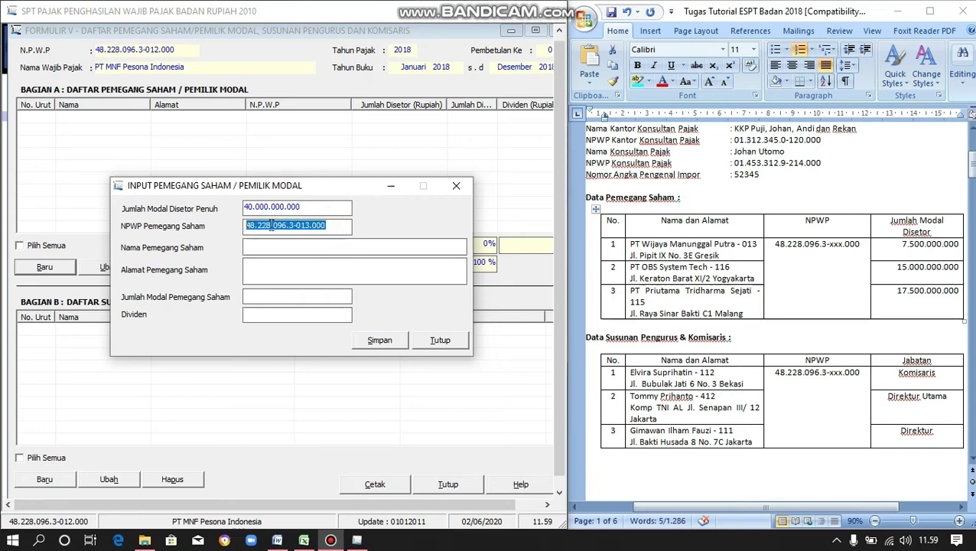
left_click(332, 227)
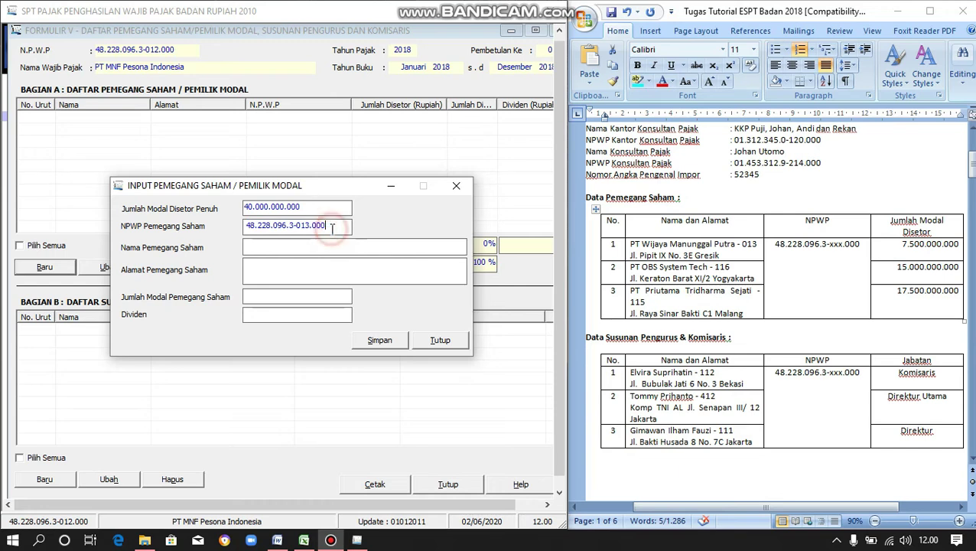
left_click(262, 247)
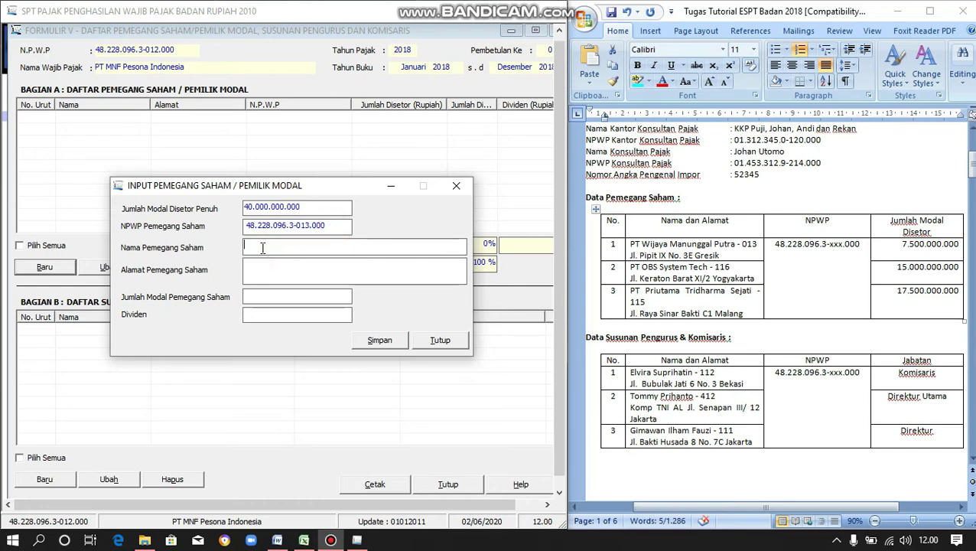
- Paste the name PT Wijaya Manunggal Putra and its address from the Word document
left_click(735, 245)
left_click_drag(735, 245, 630, 243)
key("ctrl+c")
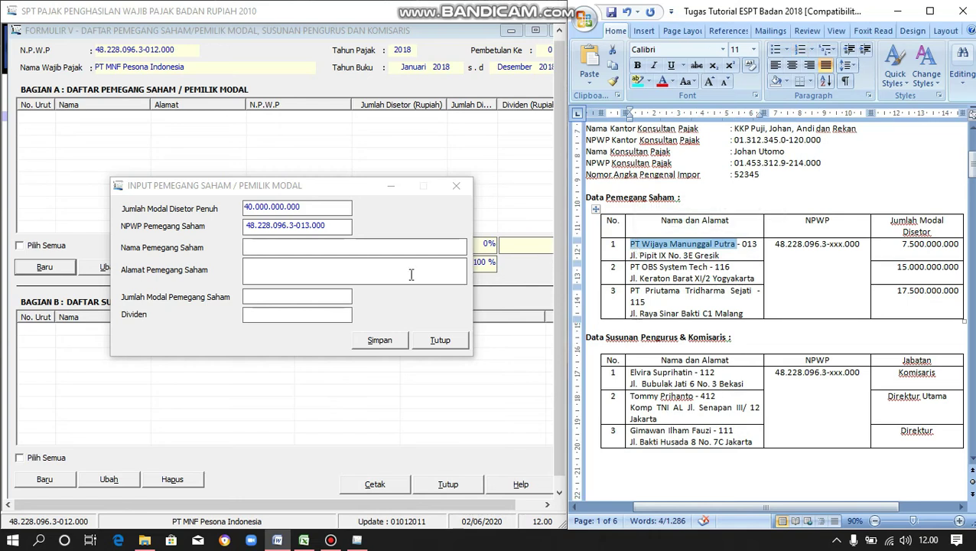
left_click(285, 247)
key("ctrl+v")
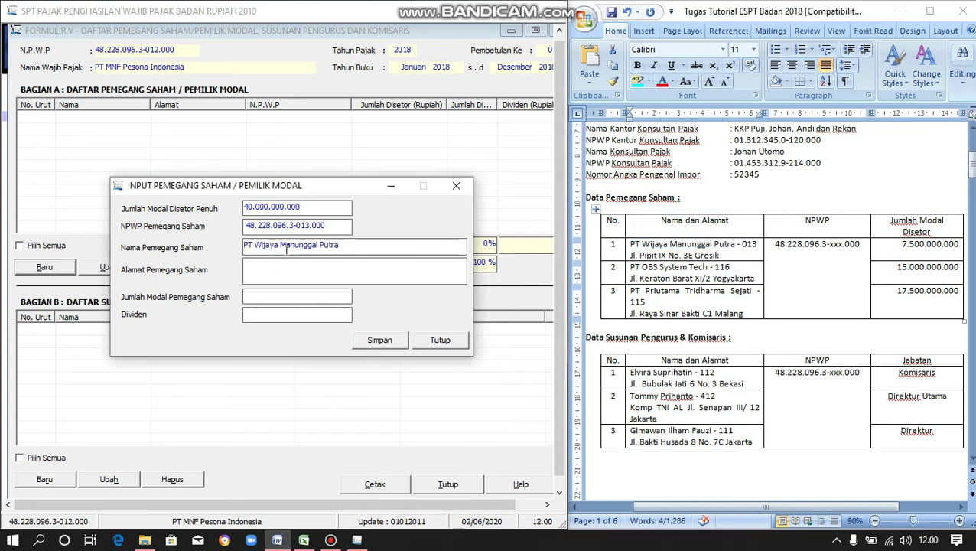
left_click(306, 268)
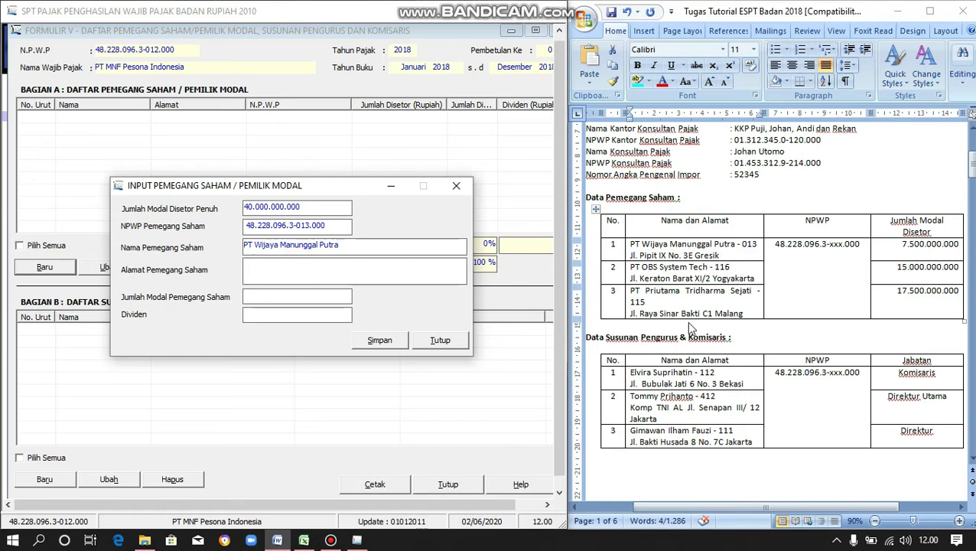
left_click(720, 255)
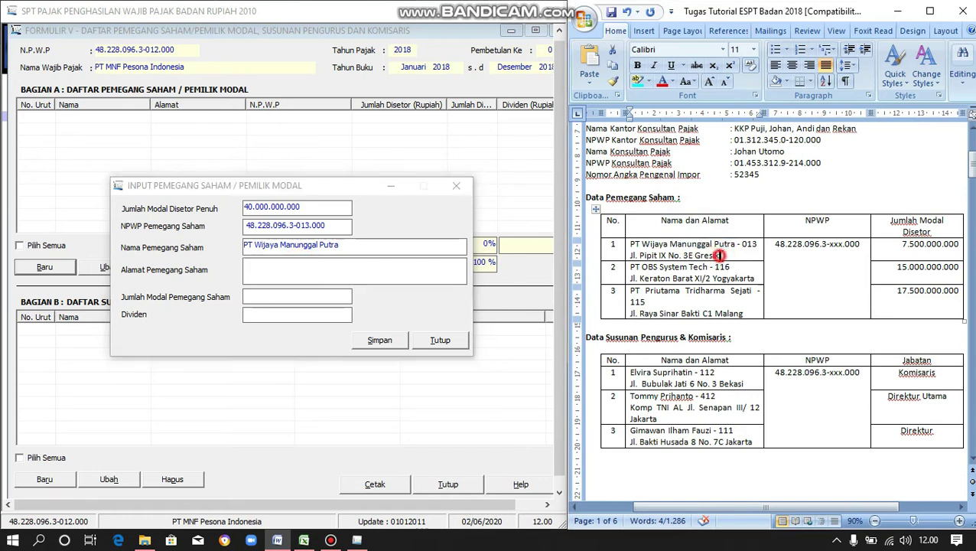
left_click_drag(720, 255, 630, 255)
key("ctrl+c")
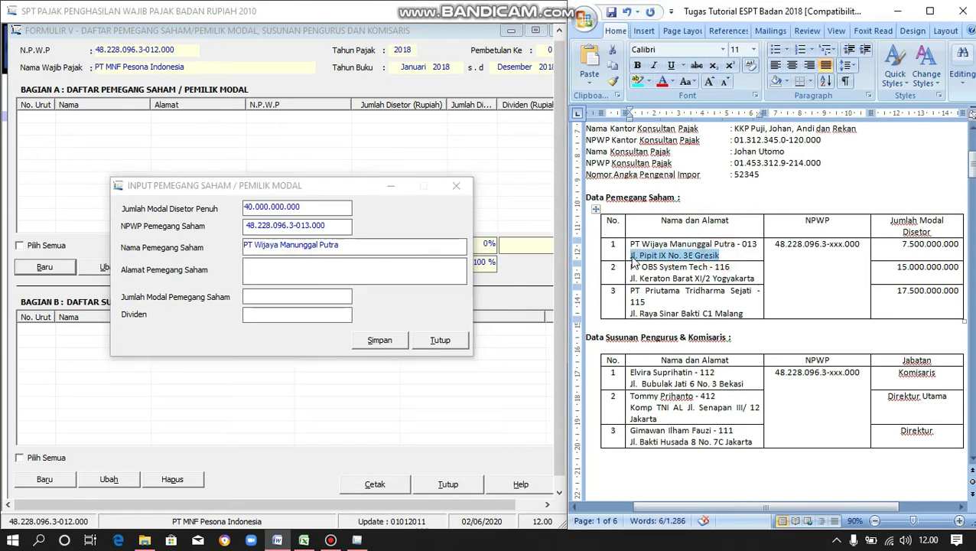
left_click(367, 273)
key("ctrl+v")
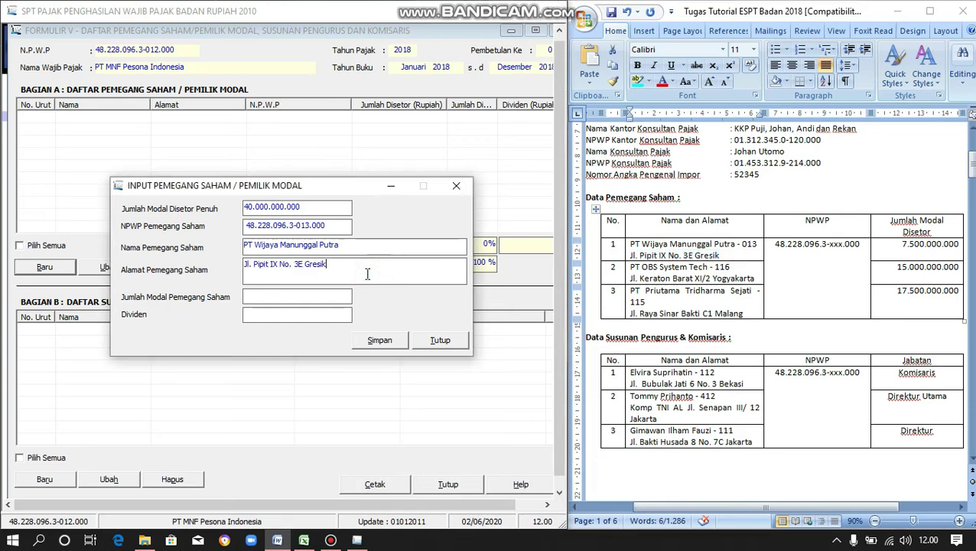
- Enter the 7.500.000.000 capital amount, save, and choose to add another shareholder
left_click(334, 296)
type("00000000")
key("Tab")
left_click(386, 341)
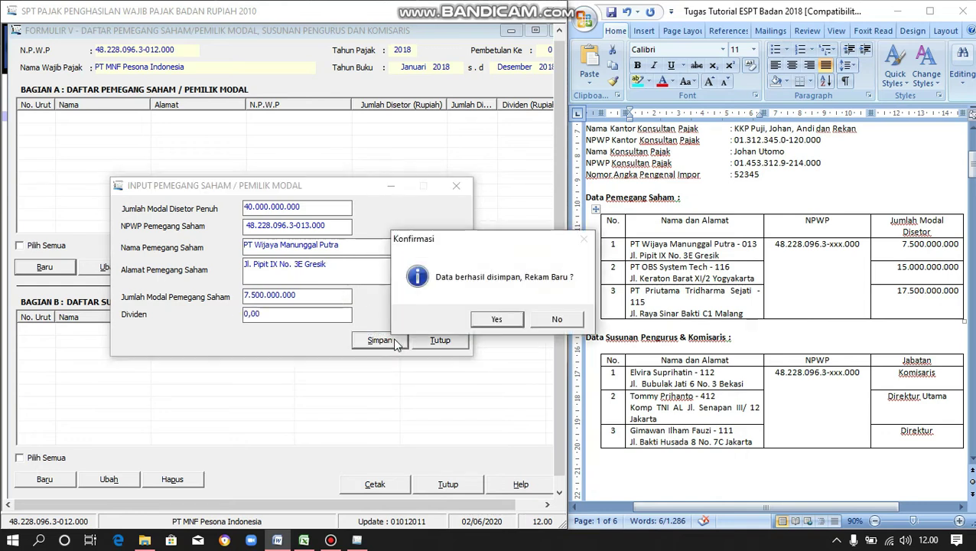
left_click(515, 322)
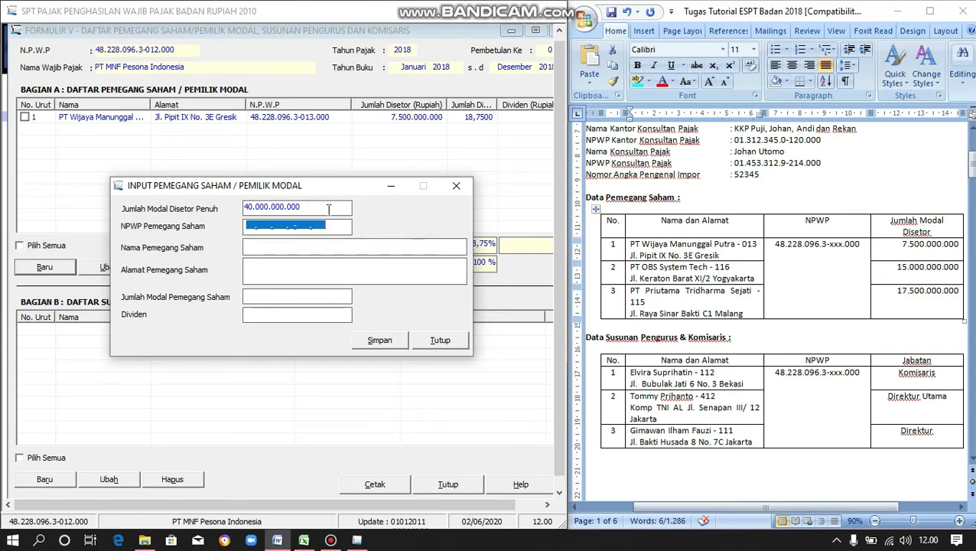
- Enter the second shareholder's NPWP and paste the name PT OBS System Tech
left_click(247, 228)
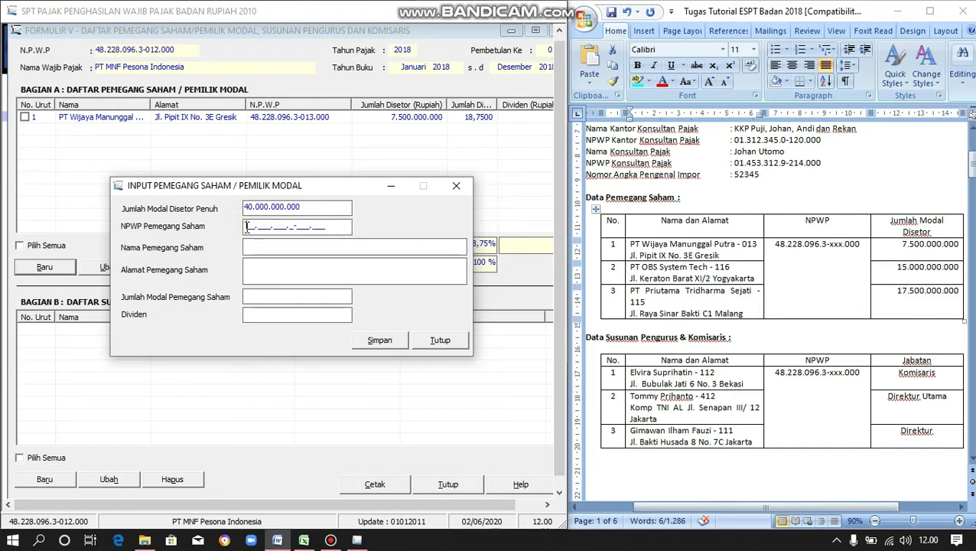
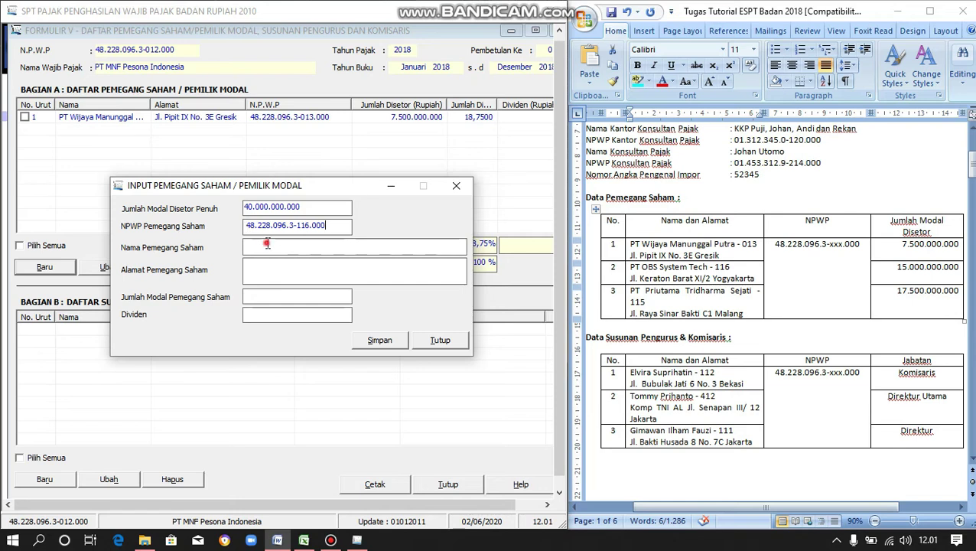
triple_click(709, 260)
left_click_drag(708, 266, 629, 268)
left_click(342, 251)
type("PT OBS System Tech")
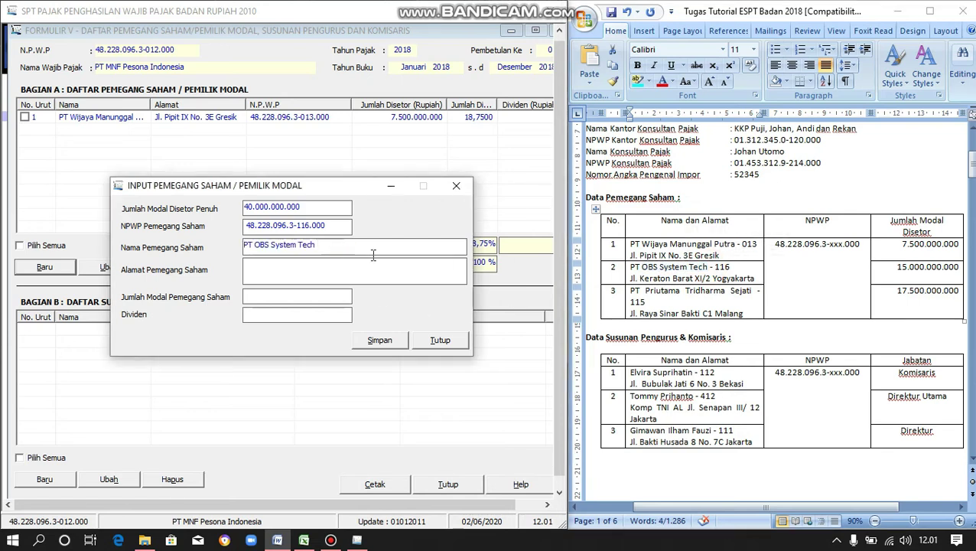
- Paste the second shareholder's address from the Word document
left_click(758, 287)
left_click_drag(755, 279, 625, 280)
key("ctrl+c")
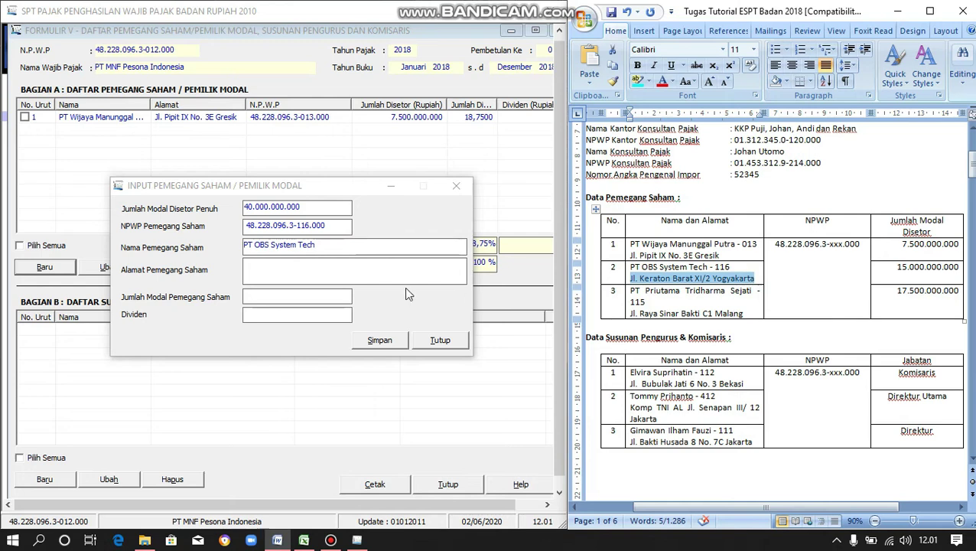
left_click(302, 264)
key("ctrl+v")
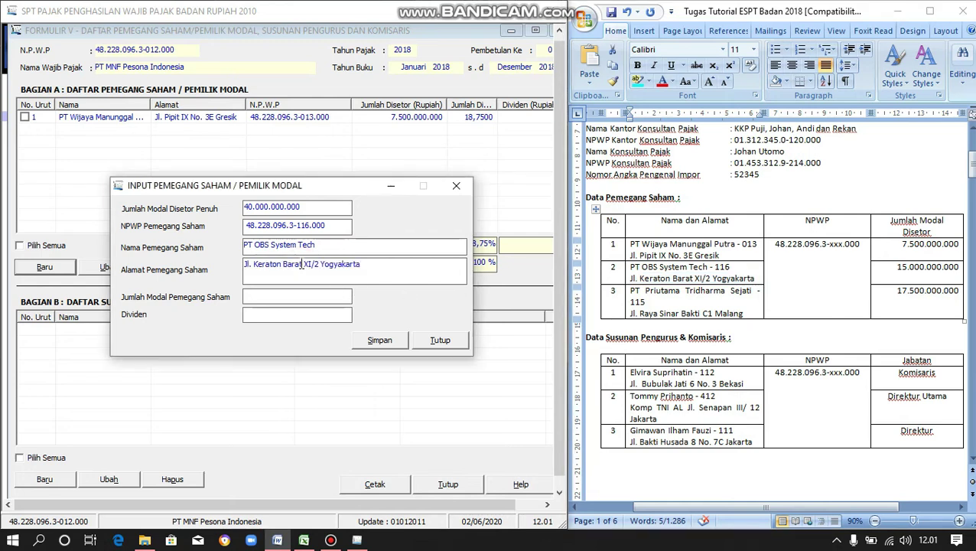
- Enter 15.000.000.000 as capital, save, and choose to add another shareholder
left_click(299, 295)
type("1")
type("5.000.000.0")
type("00")
key("Tab")
left_click(378, 340)
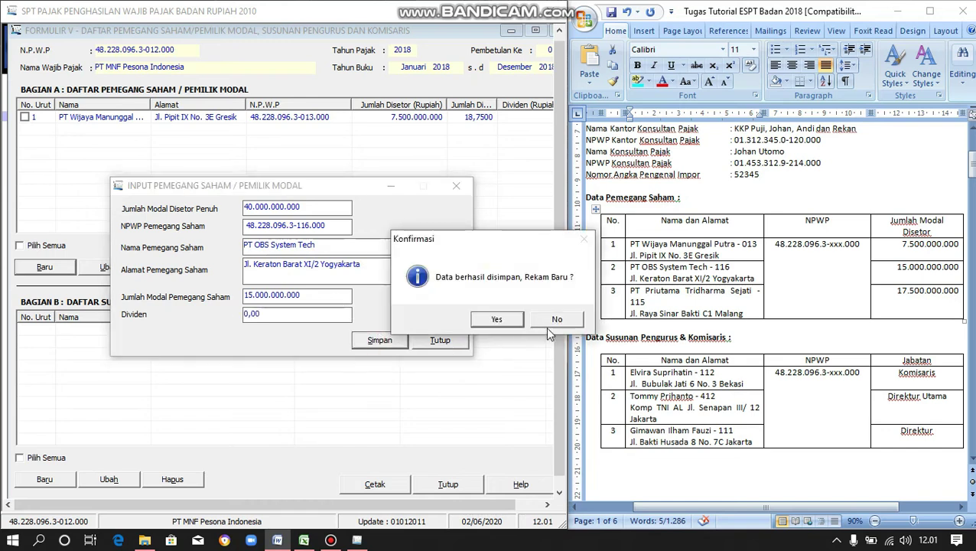
left_click(513, 322)
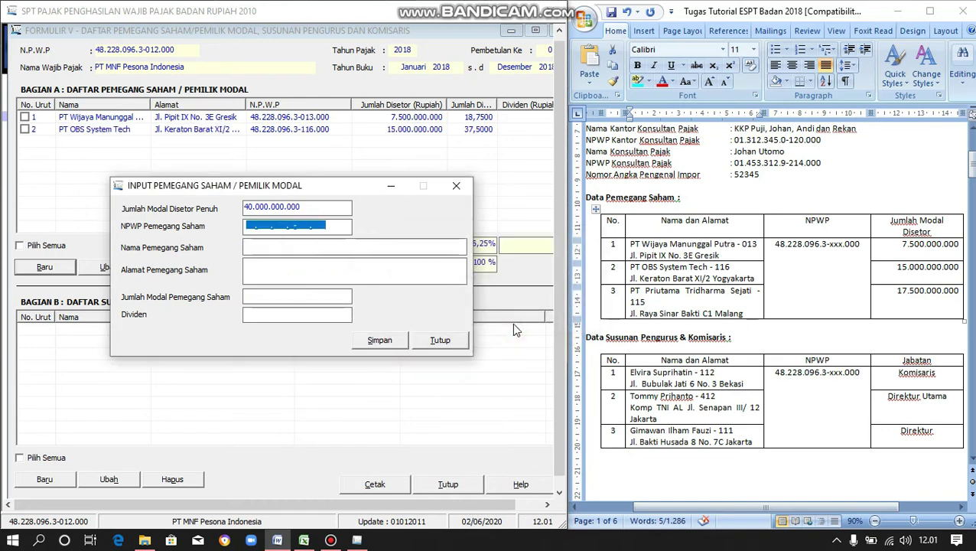
- Enter the third shareholder's NPWP and paste the name PT Priutama Tridharma Sejati
left_click(245, 221)
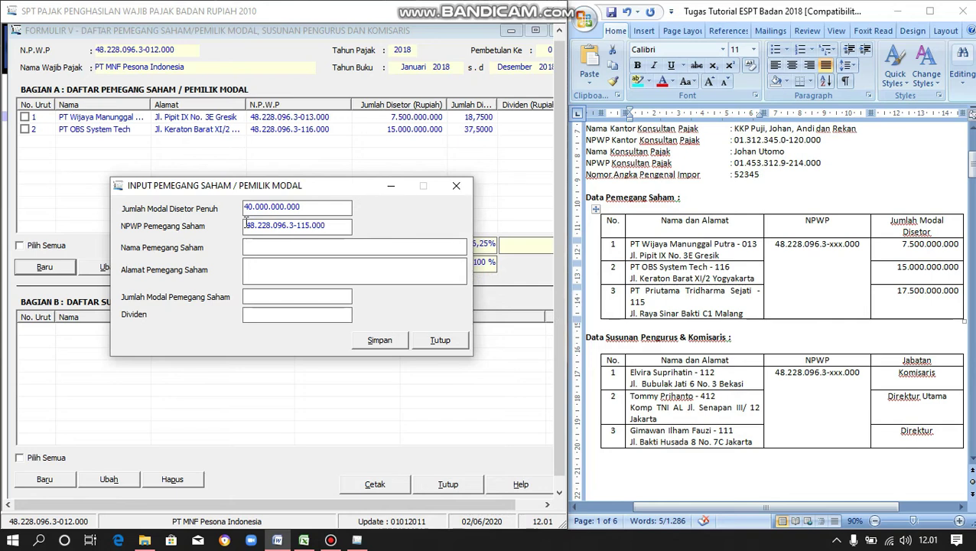
left_click(259, 243)
left_click(753, 291)
left_click(753, 292)
left_click_drag(753, 292, 634, 293)
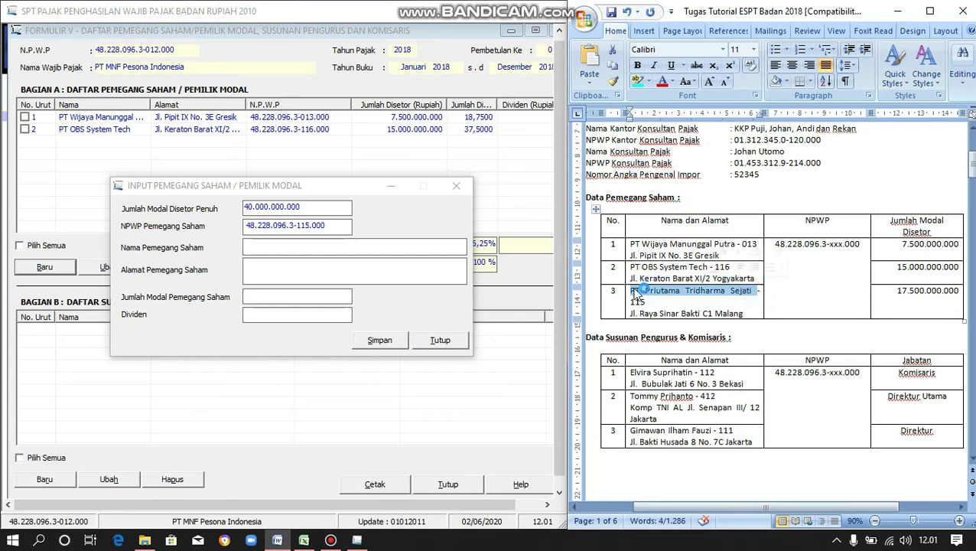
key("ctrl+c")
left_click(288, 252)
key("ctrl+v")
- Paste the third shareholder's address line from the Word document
left_click(749, 316)
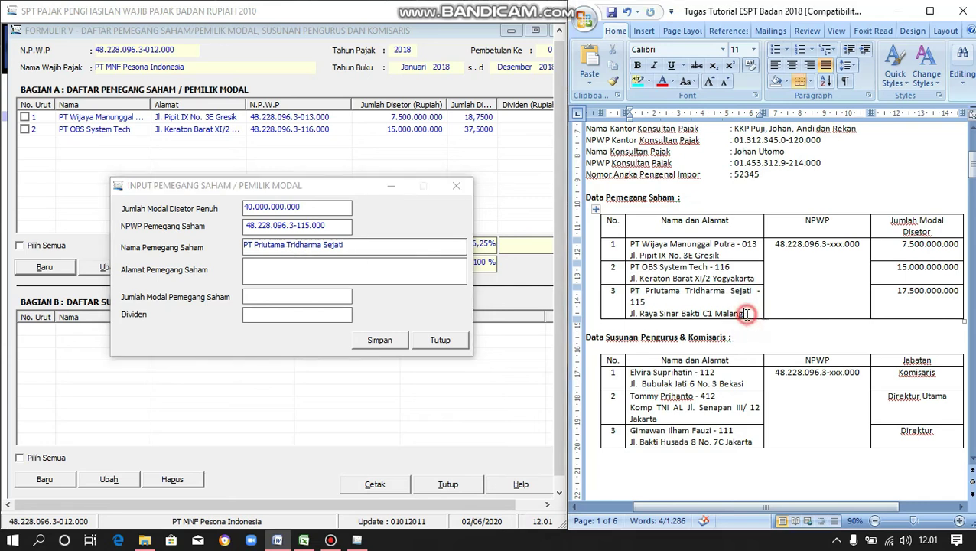
left_click_drag(749, 315, 645, 315)
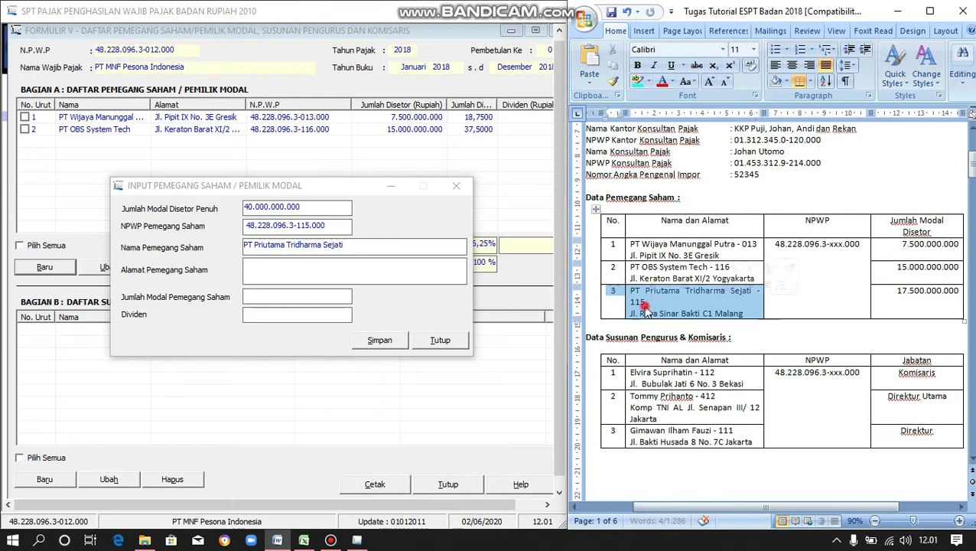
left_click(646, 301)
left_click_drag(748, 314, 634, 313)
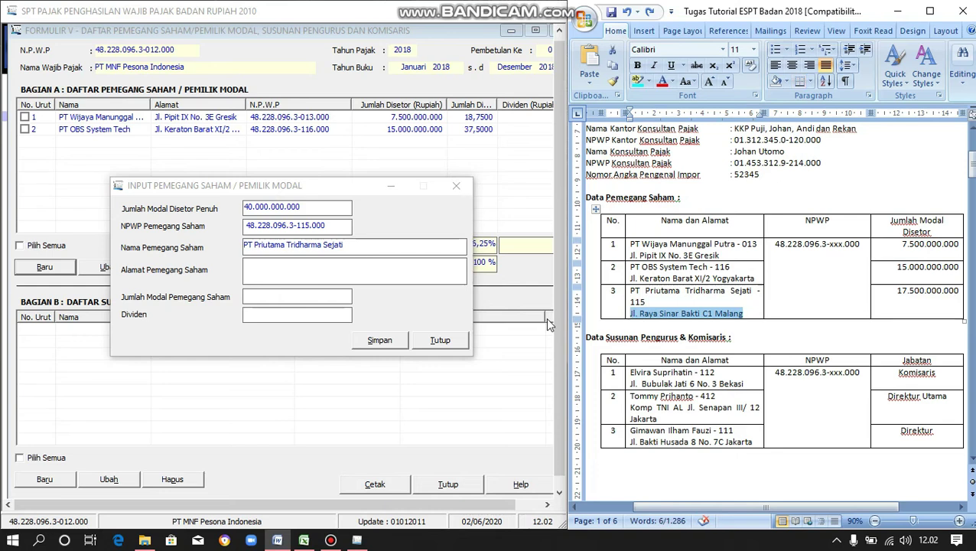
left_click(299, 272)
key("ctrl+v")
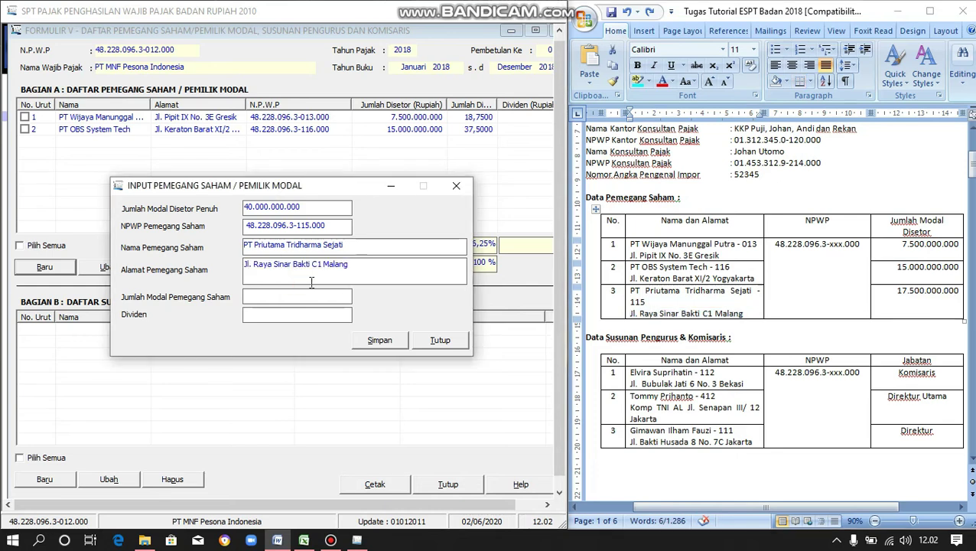
- Enter 17.500.000.000 as capital, save, and decline adding another shareholder
left_click(332, 297)
type("17.")
type("500.000.0")
type("00")
key("Tab")
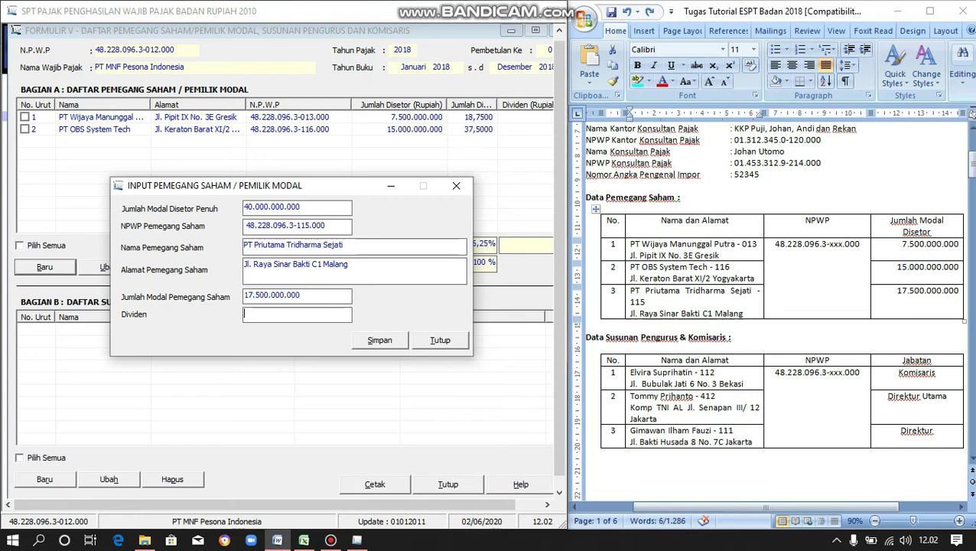
left_click(385, 341)
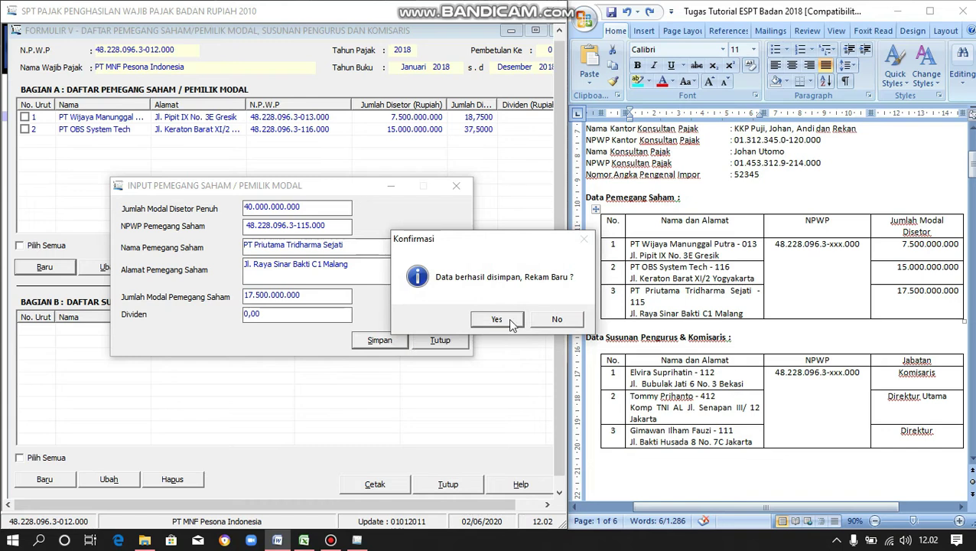
left_click(548, 321)
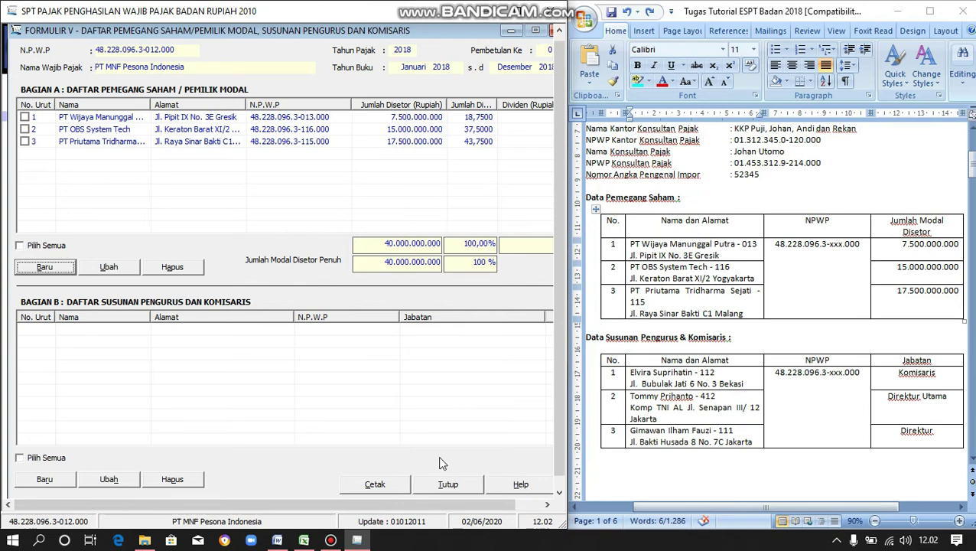
- Start a new board member entry under Bagian B and enter the member's NPWP
left_click(403, 505)
left_click_drag(404, 505, 430, 502)
left_click(58, 479)
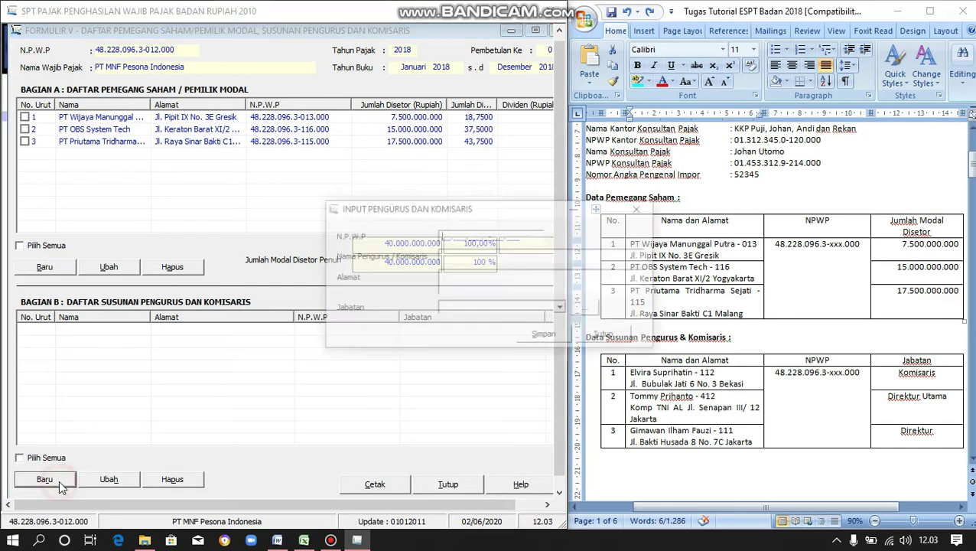
left_click_drag(526, 207, 353, 220)
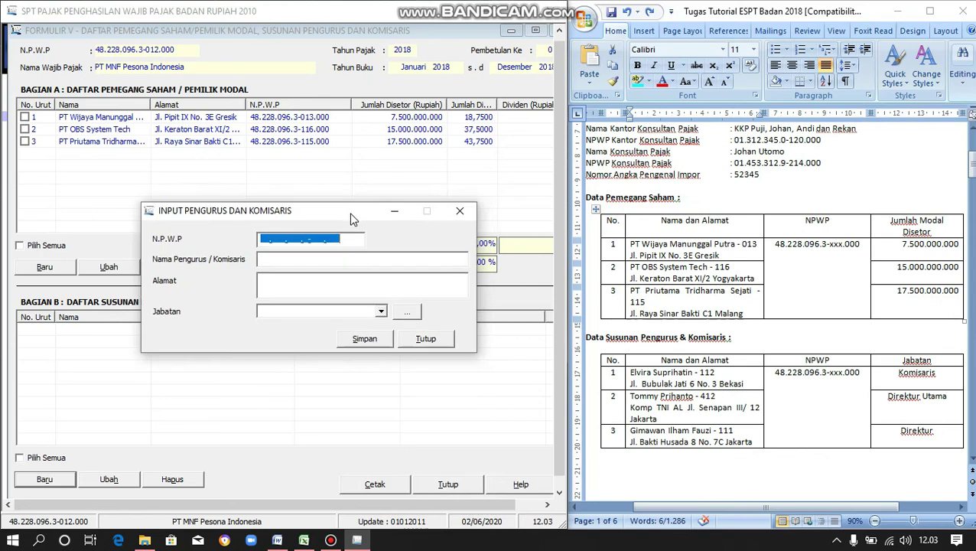
left_click(261, 235)
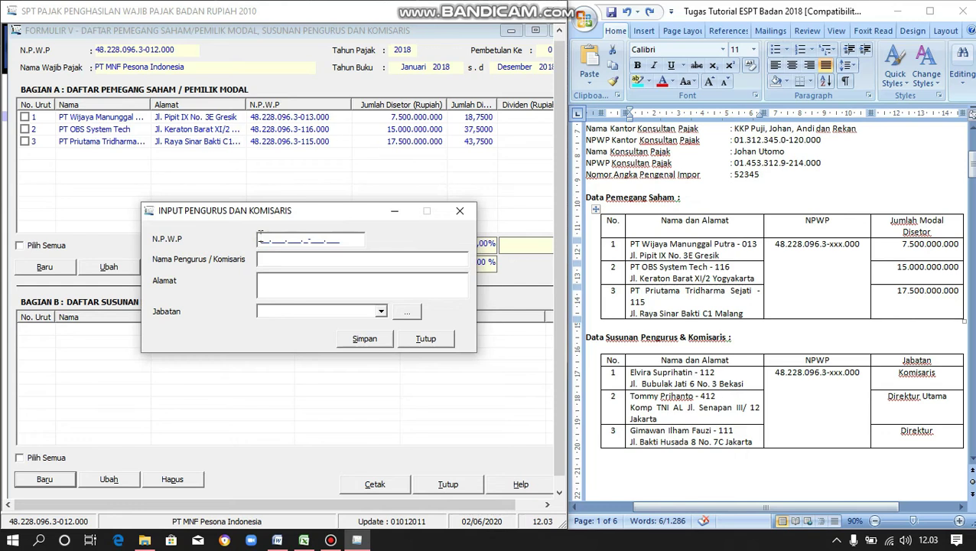
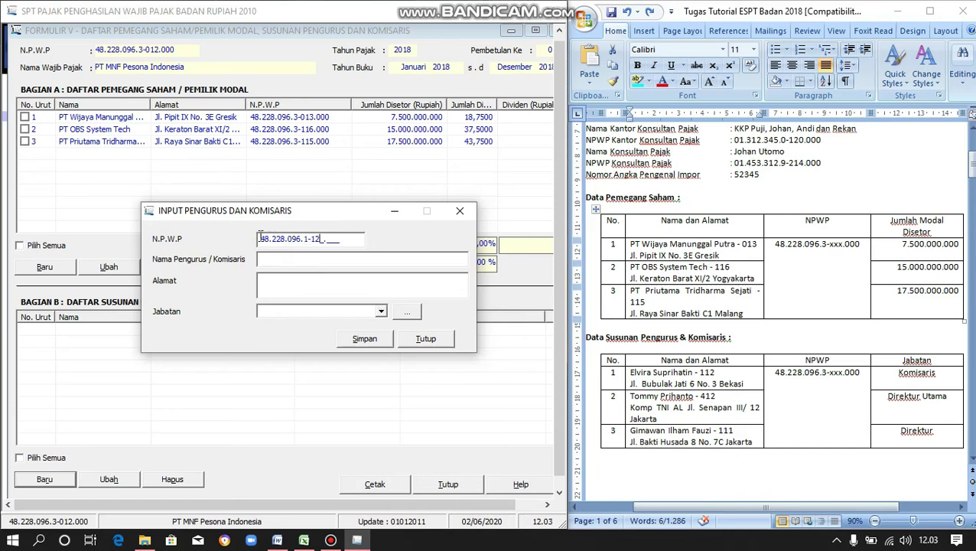
- Paste the first board member's name and address from the Word table
left_click(282, 259)
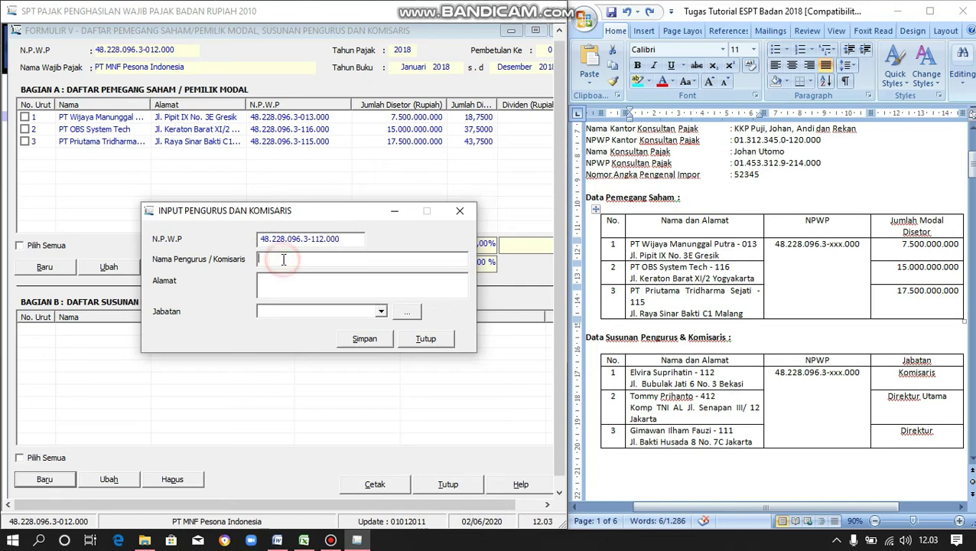
left_click(695, 372)
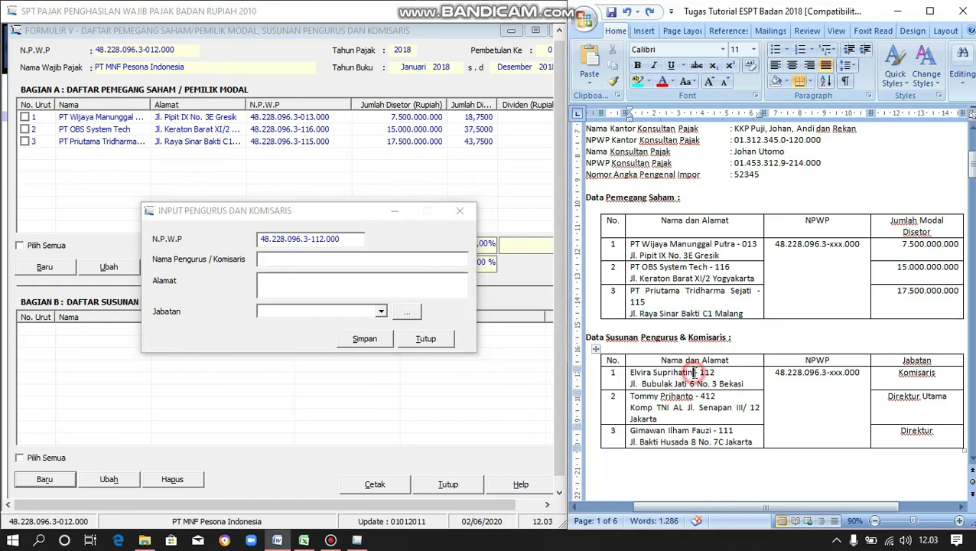
left_click_drag(693, 372, 629, 372)
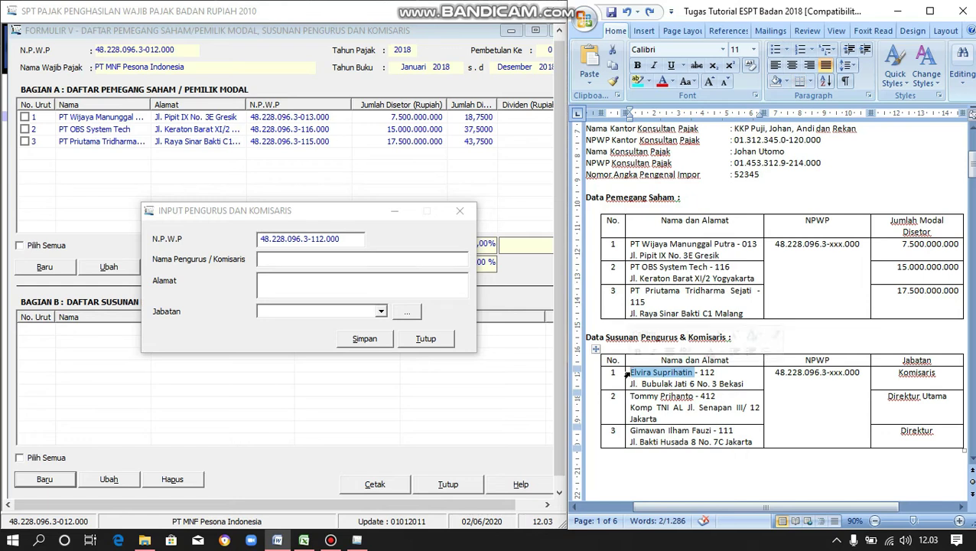
left_click(390, 259)
key("ctrl+v")
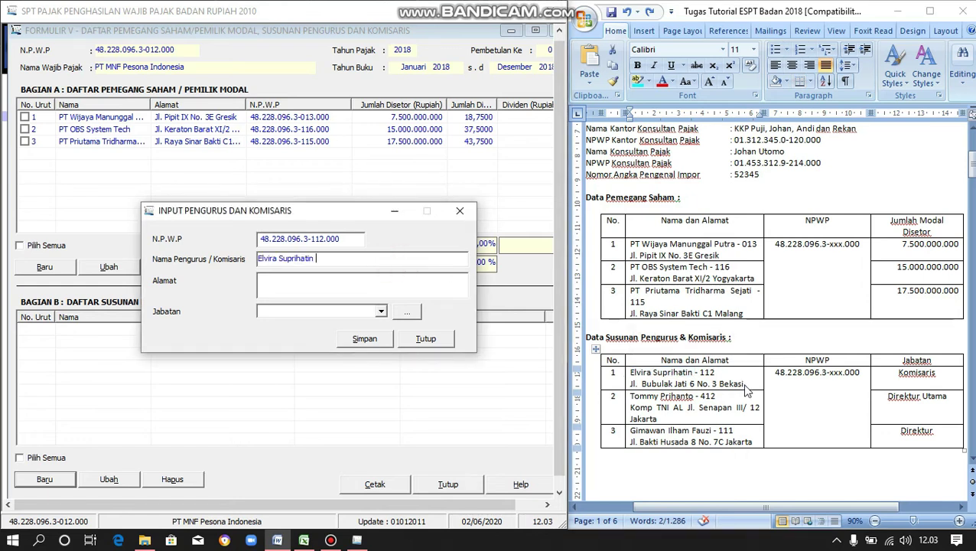
left_click(752, 384)
left_click_drag(752, 384, 632, 391)
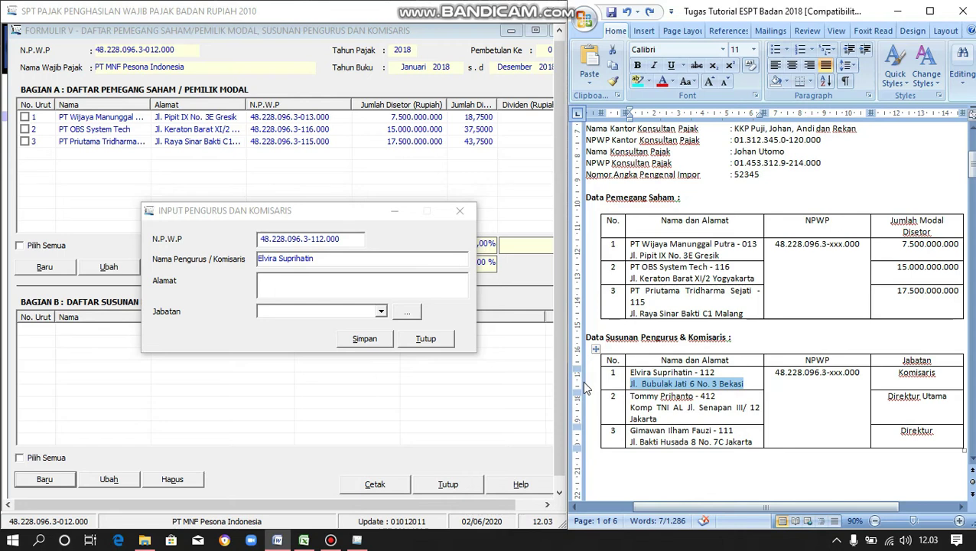
left_click(306, 284)
key("ctrl+v")
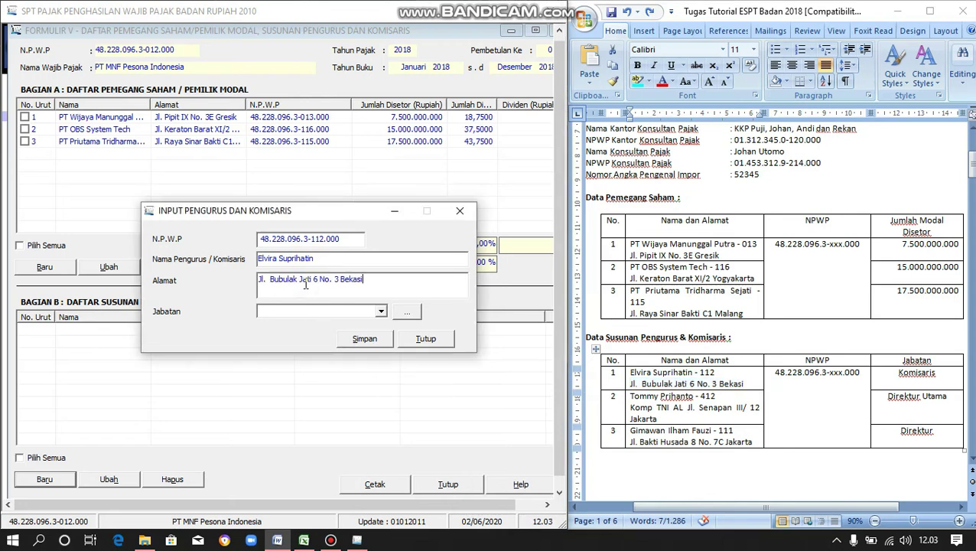
- Set the position to Komisaris, save, and start another record
left_click(379, 311)
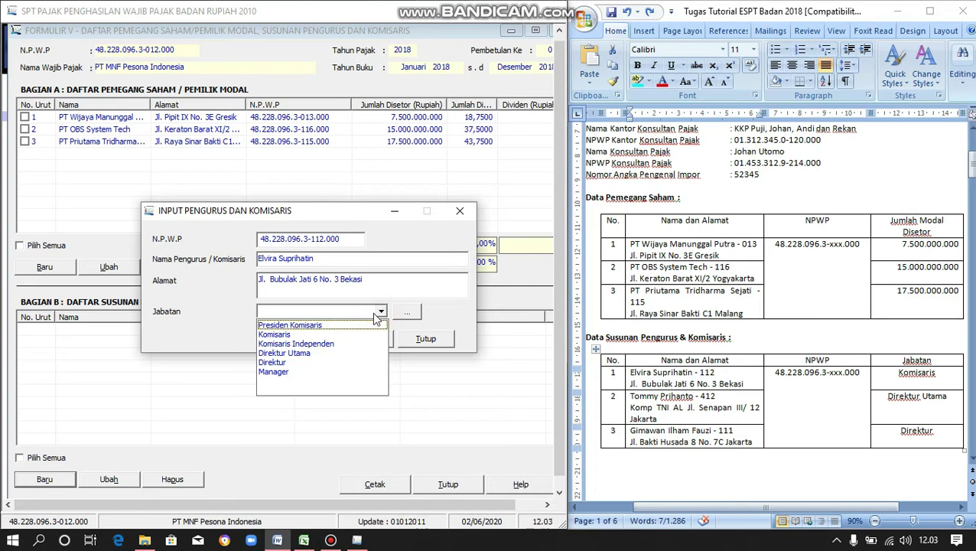
left_click(324, 335)
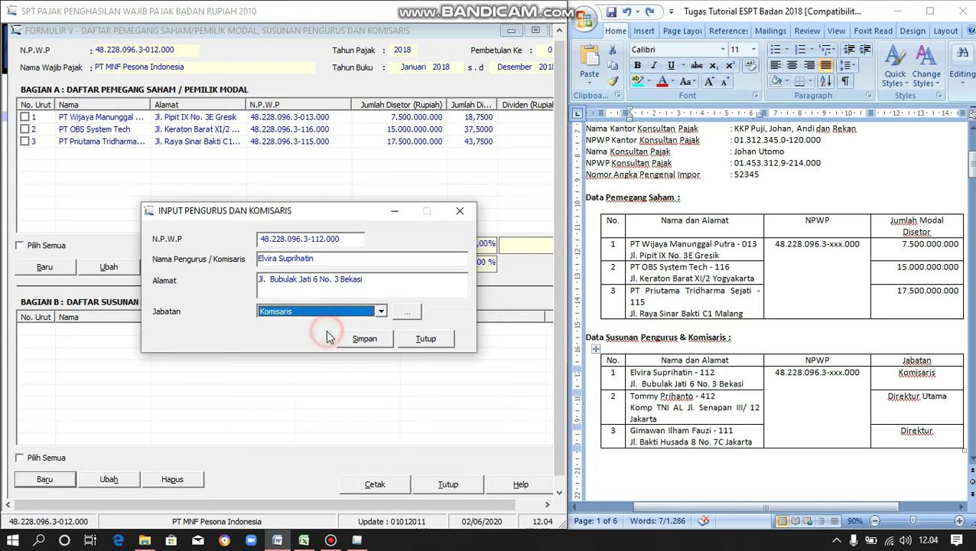
left_click(410, 312)
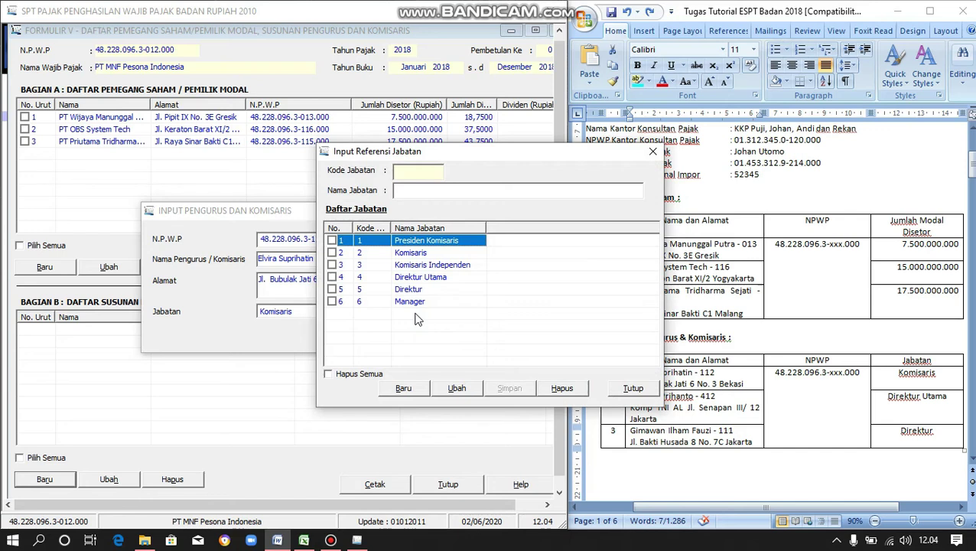
key("Escape")
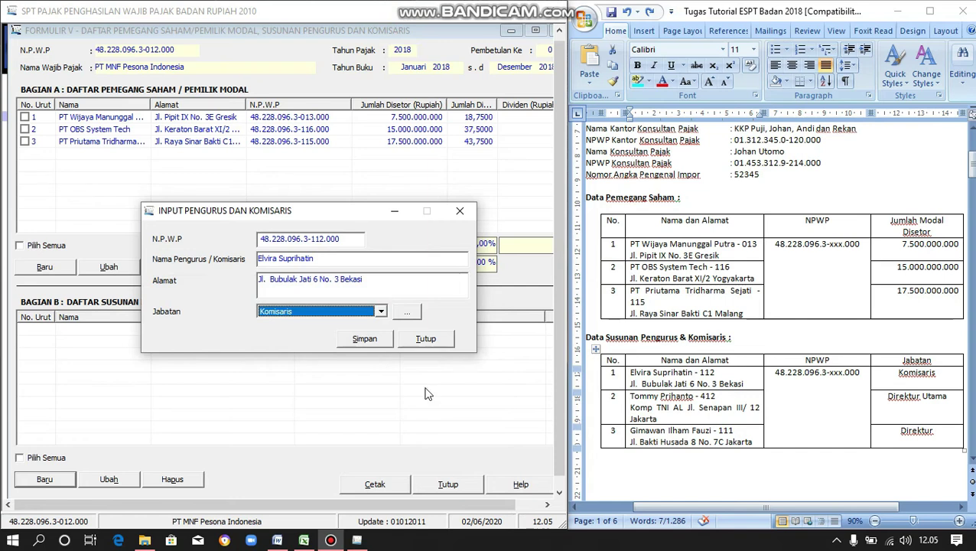
left_click(374, 343)
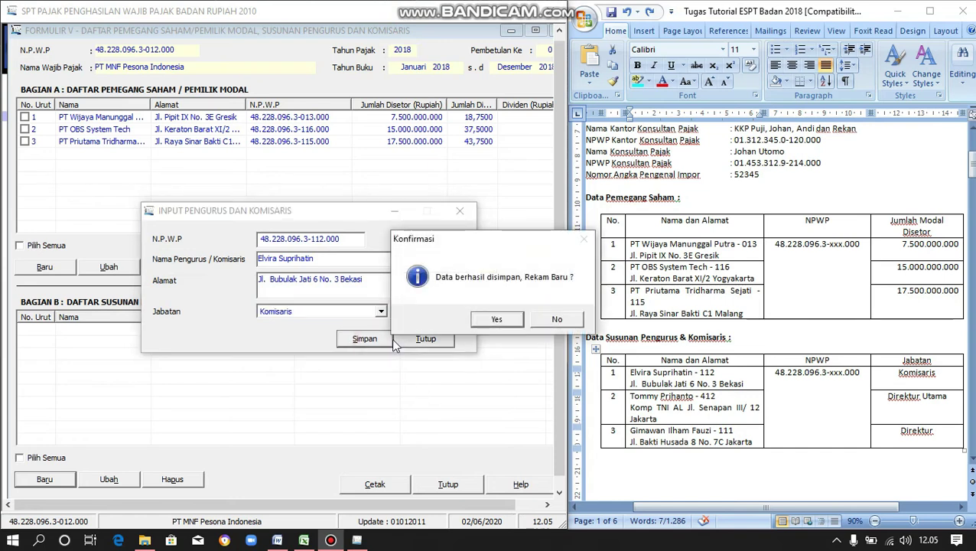
left_click(515, 321)
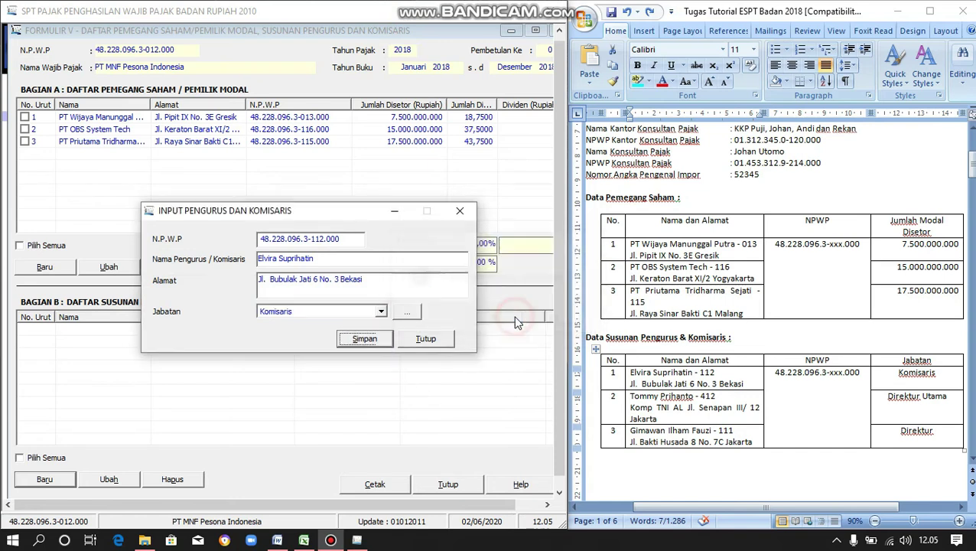
- Enter the second board member's NPWP and paste their name from the Word table
left_click(262, 241)
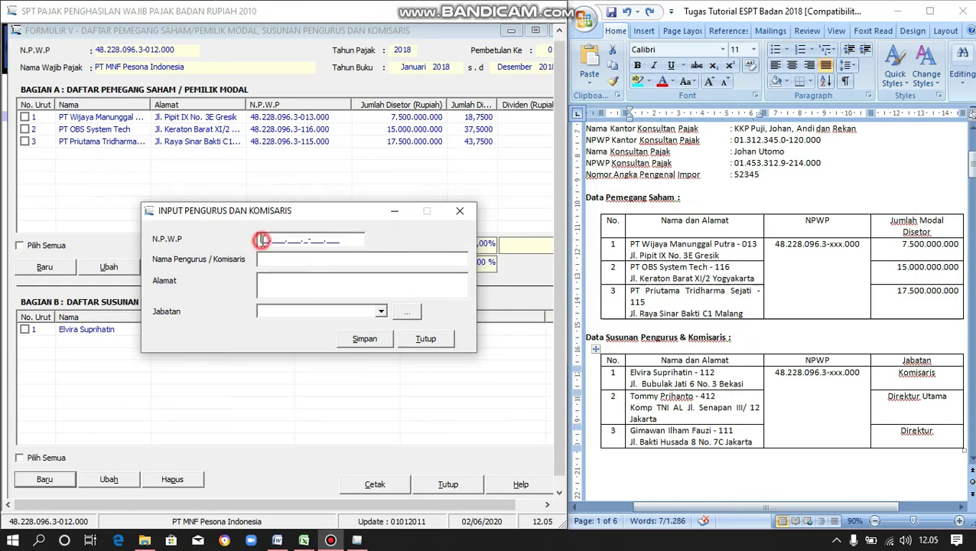
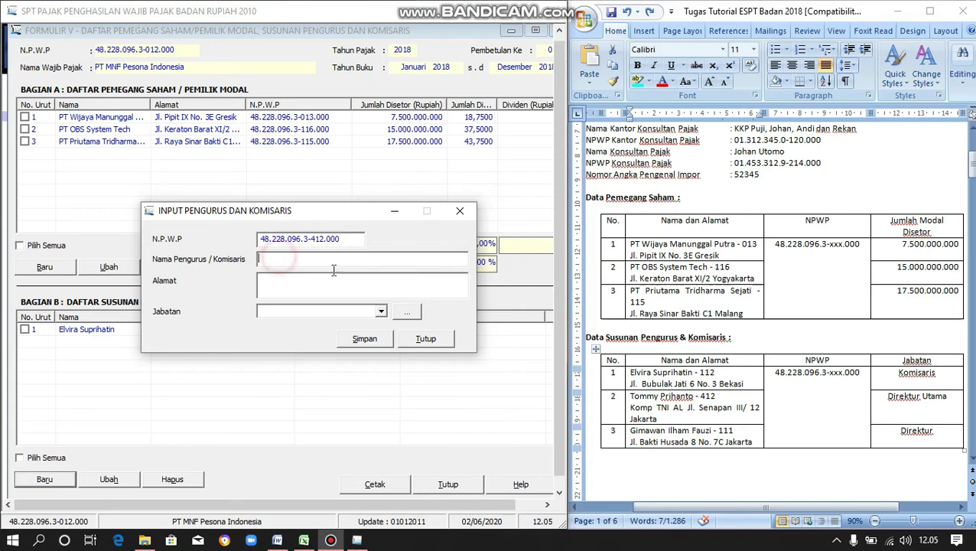
triple_click(693, 394)
left_click_drag(693, 397, 631, 397)
key("ctrl+c")
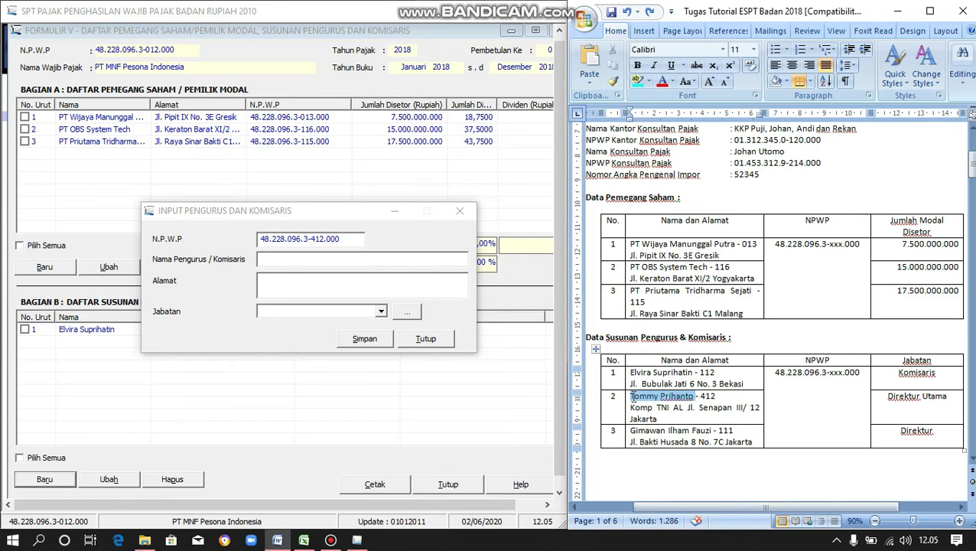
left_click(367, 263)
key("ctrl+v")
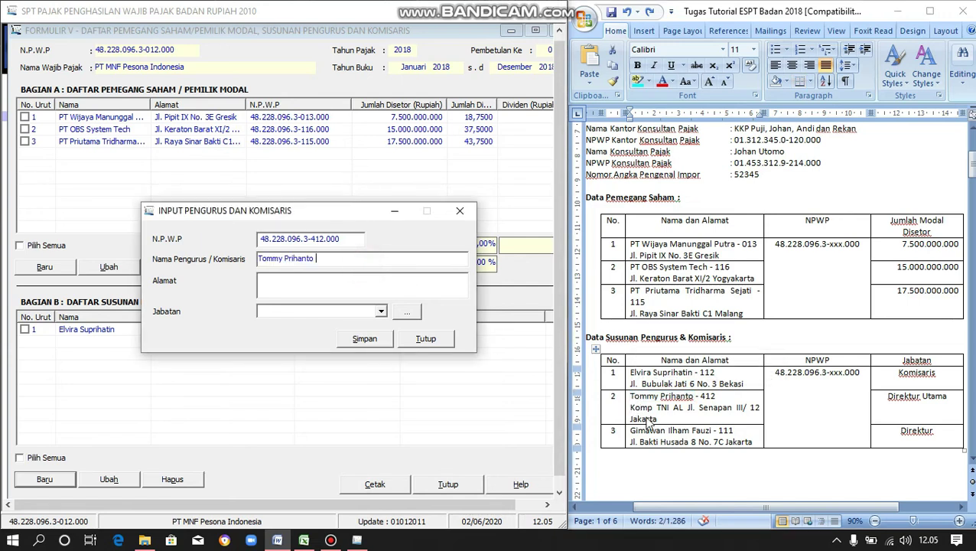
- Paste the member's address, set position Direktur Utama, save, and start a new record
left_click(662, 421)
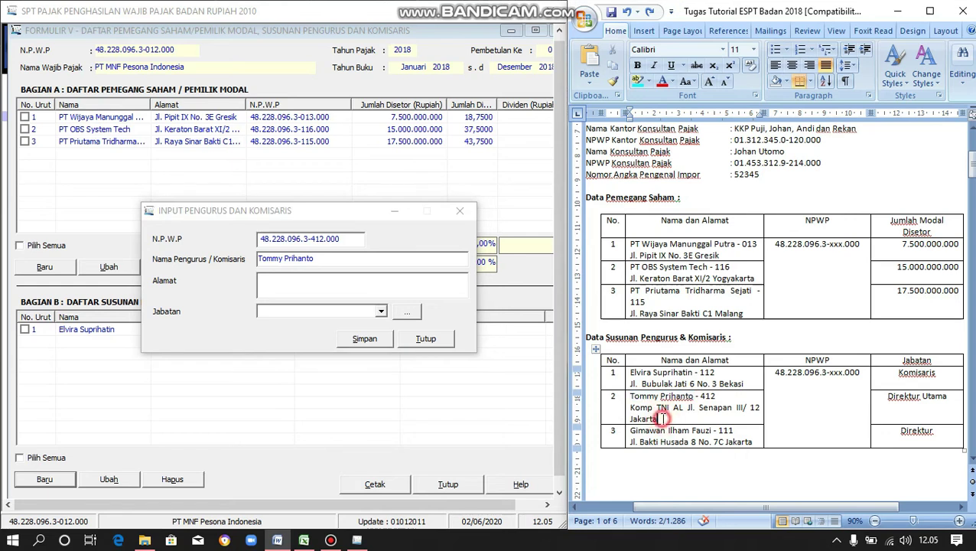
left_click_drag(660, 420, 636, 411)
key("ctrl+c")
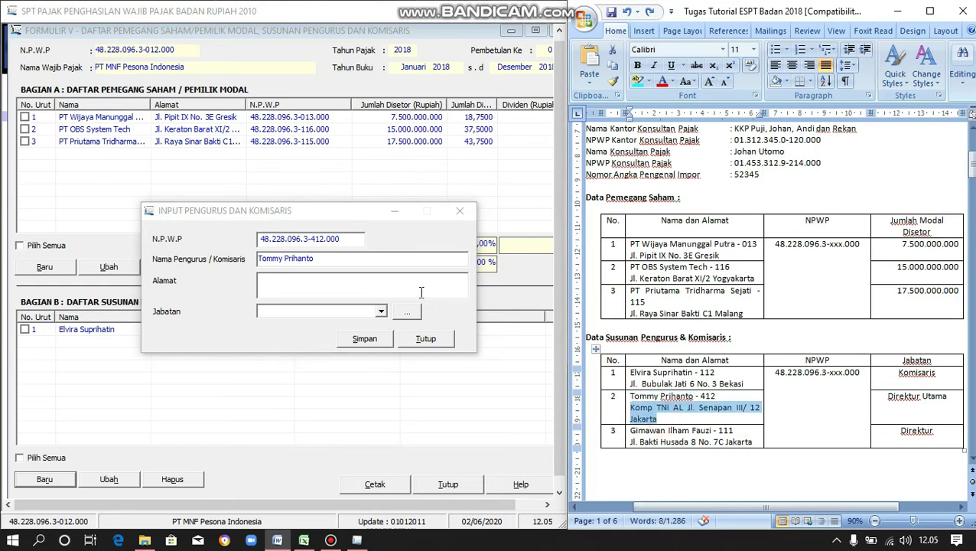
left_click(421, 292)
key("ctrl+v")
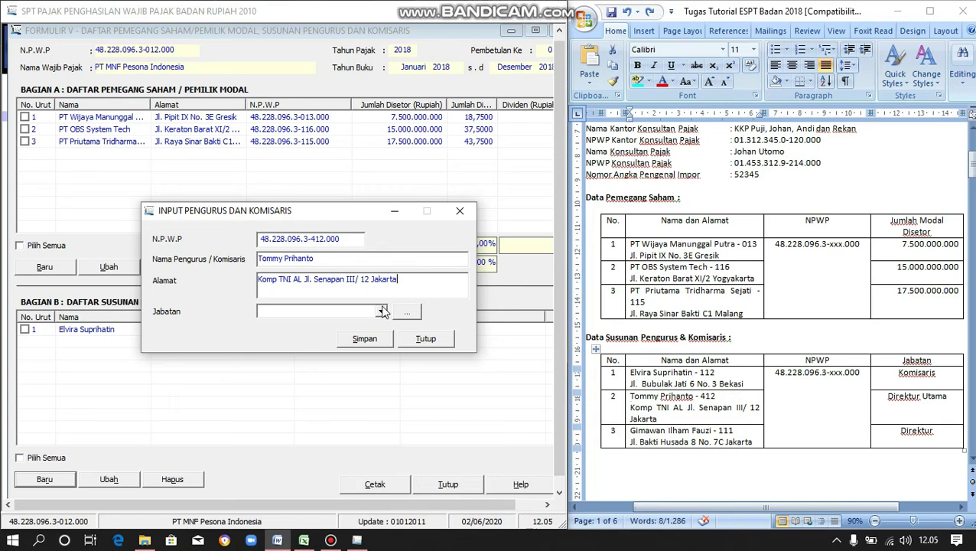
left_click(380, 313)
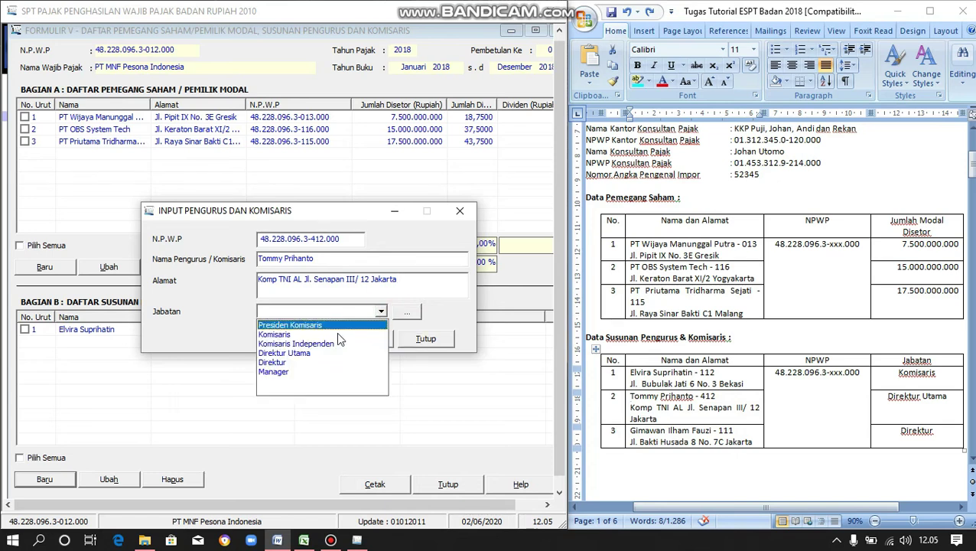
left_click(321, 352)
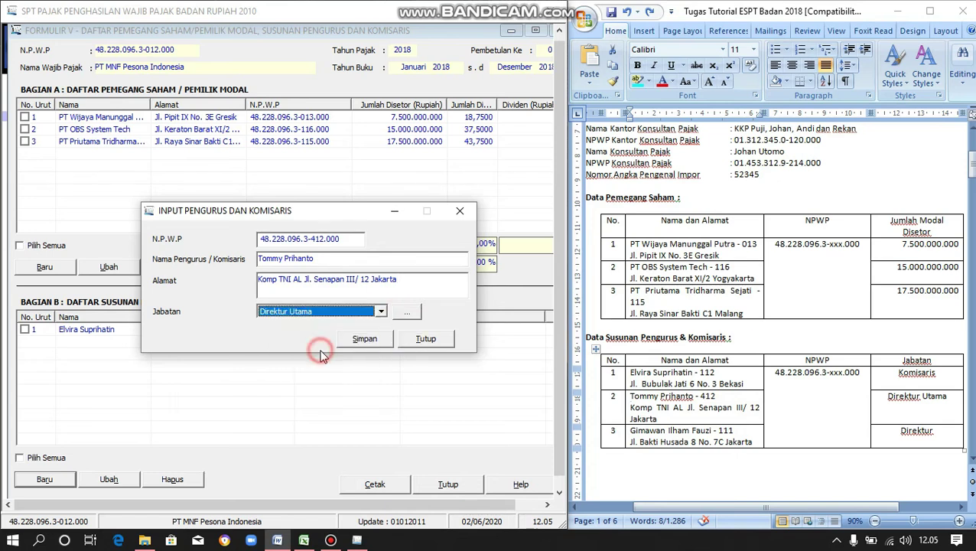
left_click(359, 344)
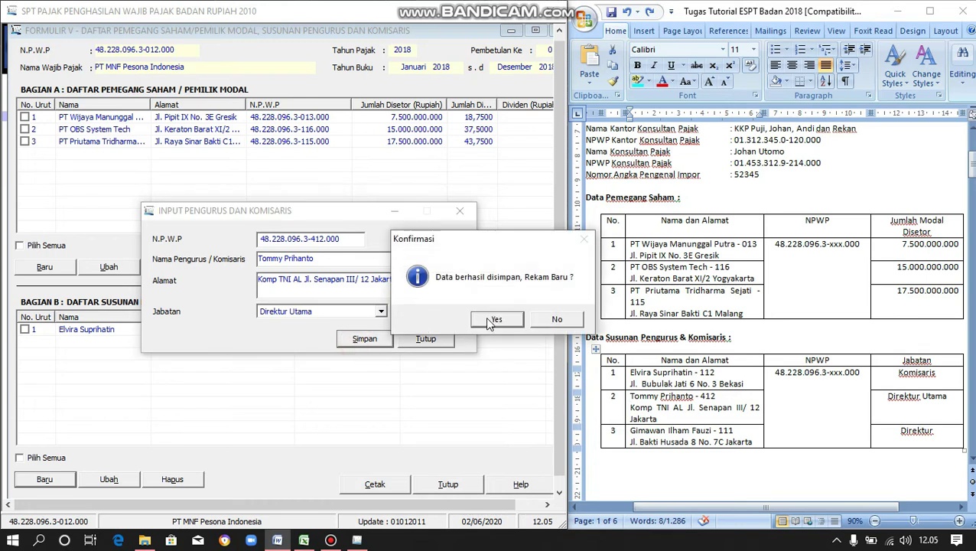
left_click(494, 319)
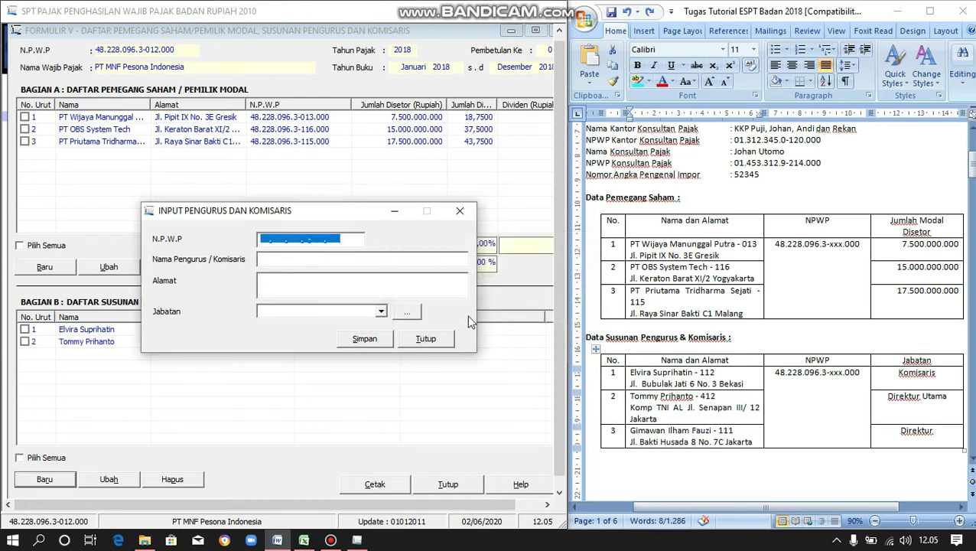
- Enter the third board member's NPWP and paste their name copied from Word
left_click(261, 240)
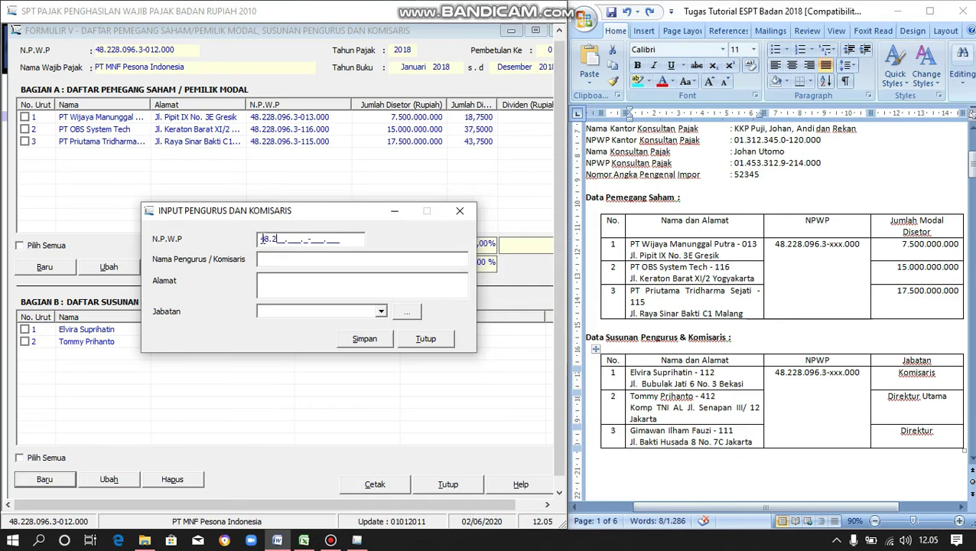
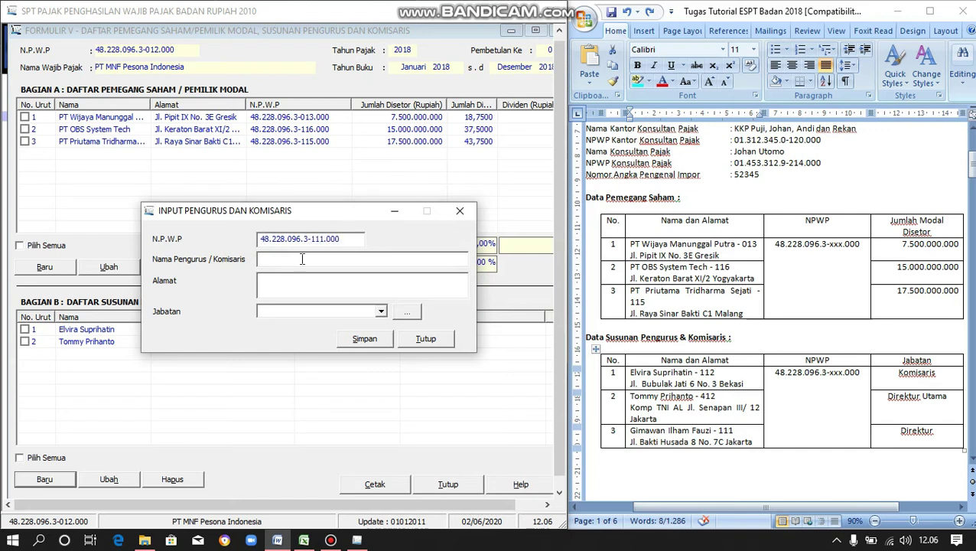
left_click_drag(713, 431, 637, 435)
key("ctrl+c")
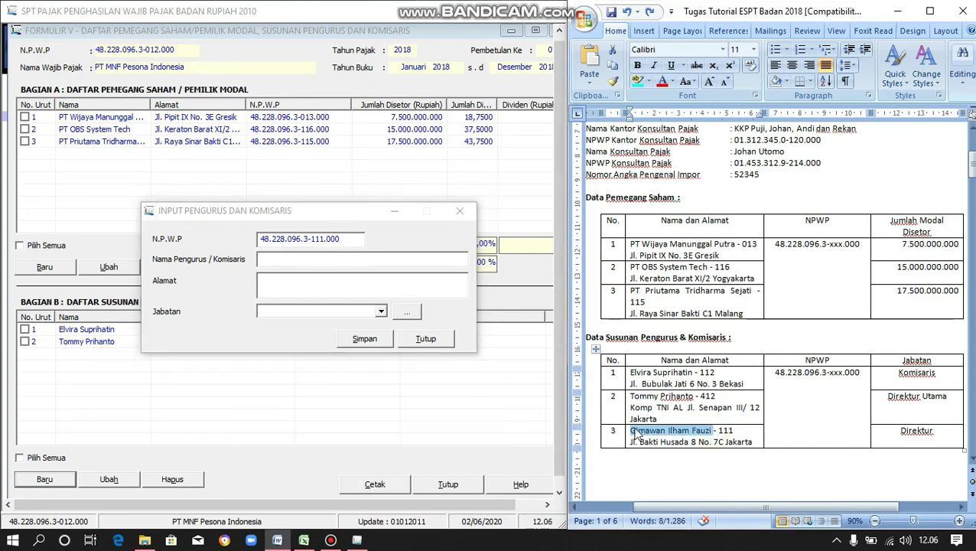
left_click(413, 261)
key("ctrl+v")
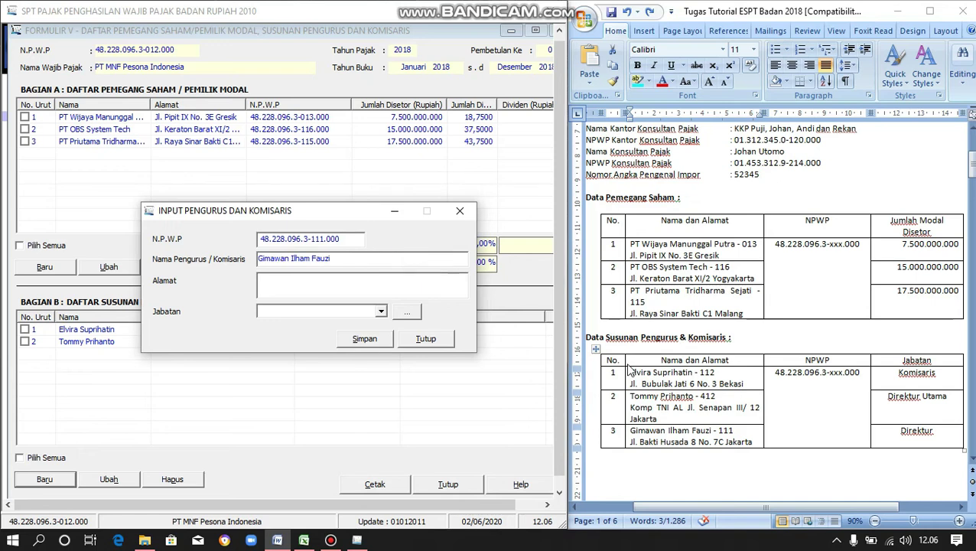
- Paste the member's address from Word, set Jabatan to Direktur, save, and decline adding another
left_click(755, 442)
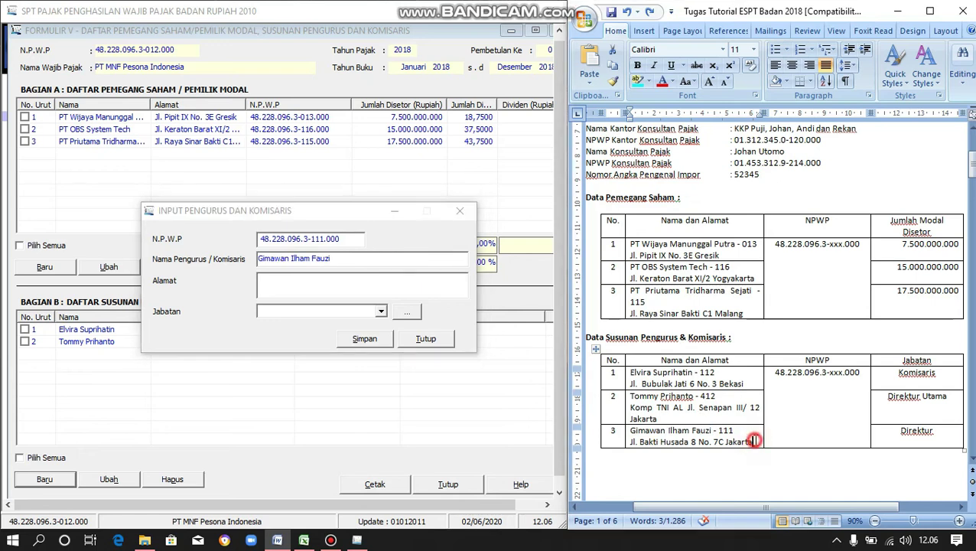
triple_click(755, 441)
left_click(668, 446)
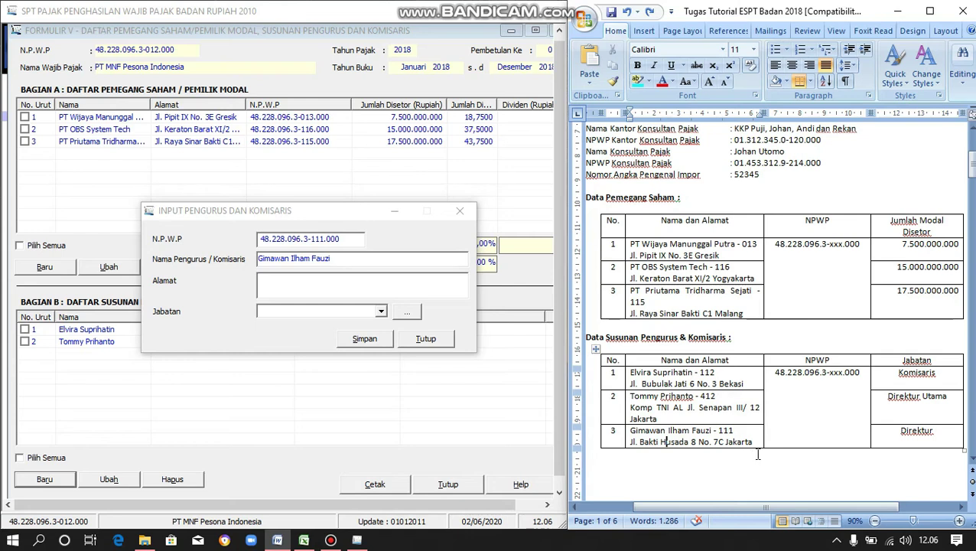
left_click_drag(755, 445, 632, 443)
key("ctrl+c")
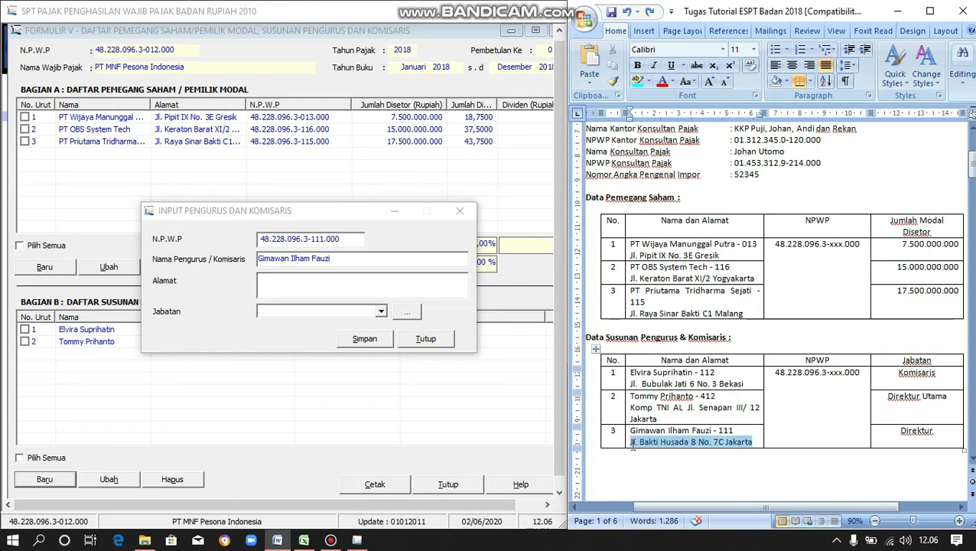
left_click(357, 288)
key("ctrl+v")
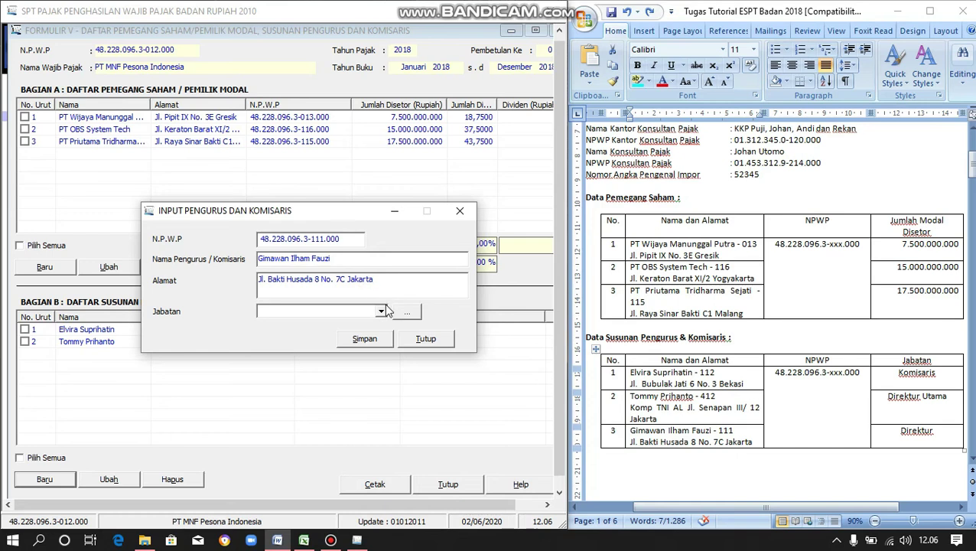
left_click(381, 312)
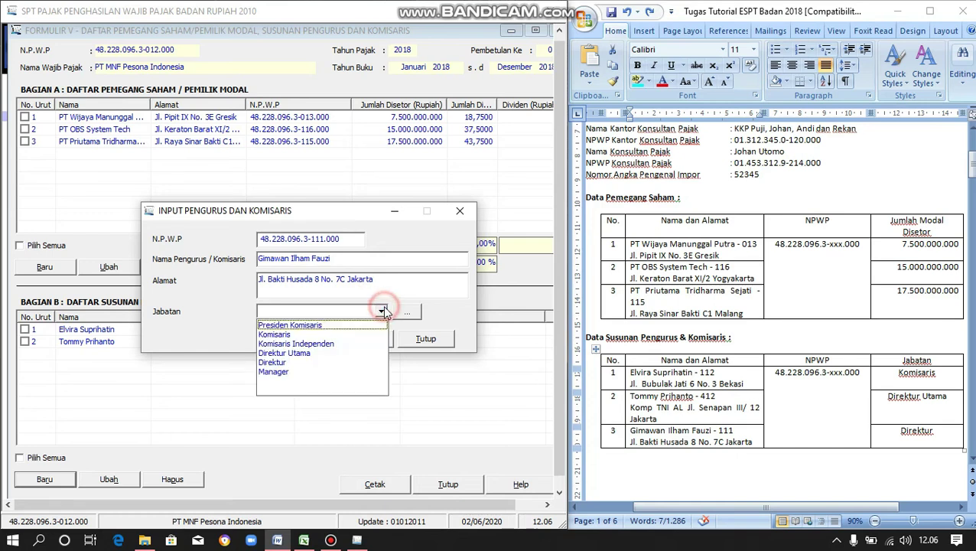
left_click(318, 361)
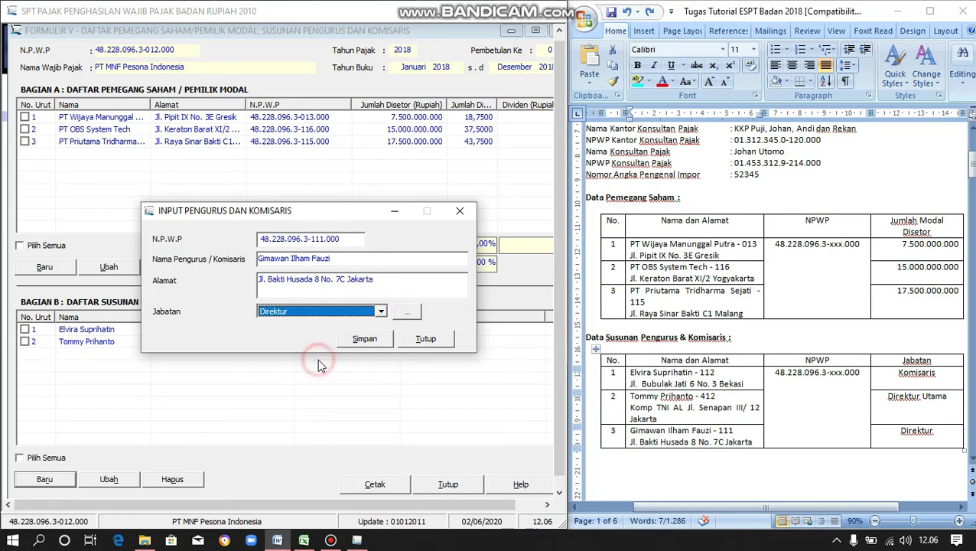
left_click(364, 340)
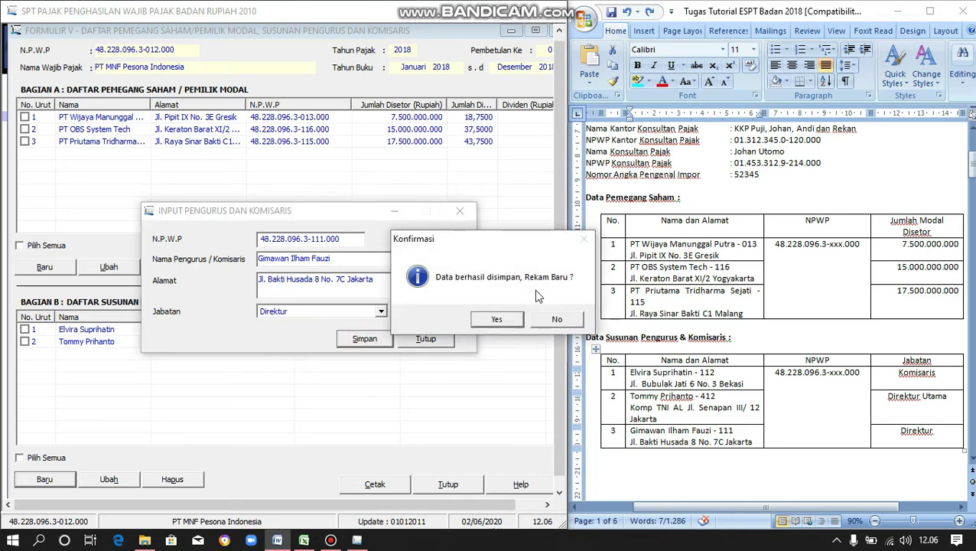
left_click(554, 320)
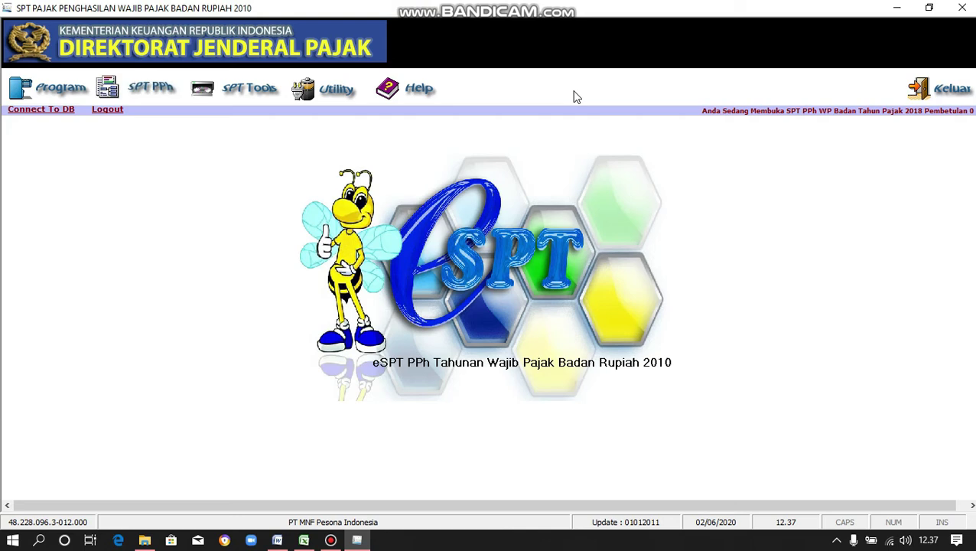
- Open Formulir 1771-II from the SPT PPh > Lampiran menu
left_click(127, 89)
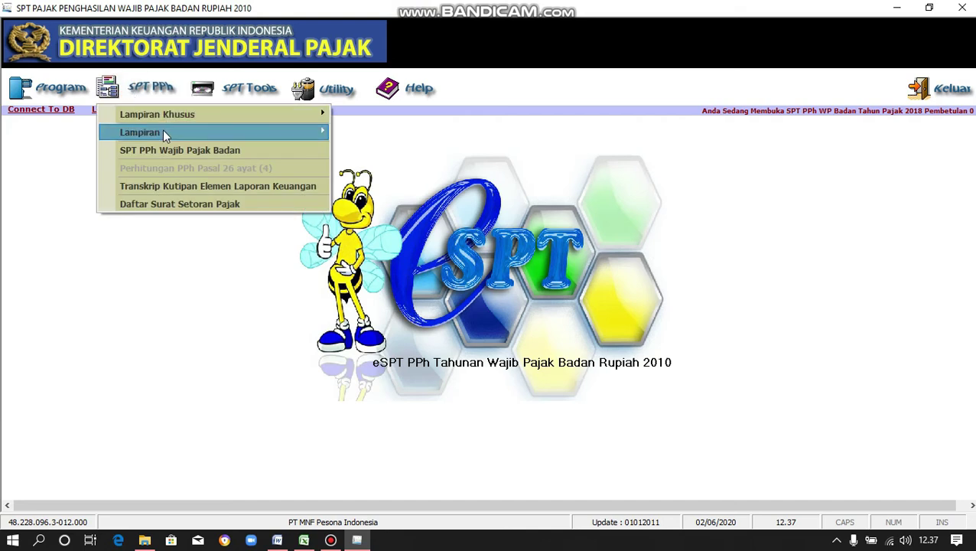
mouse_move(163, 130)
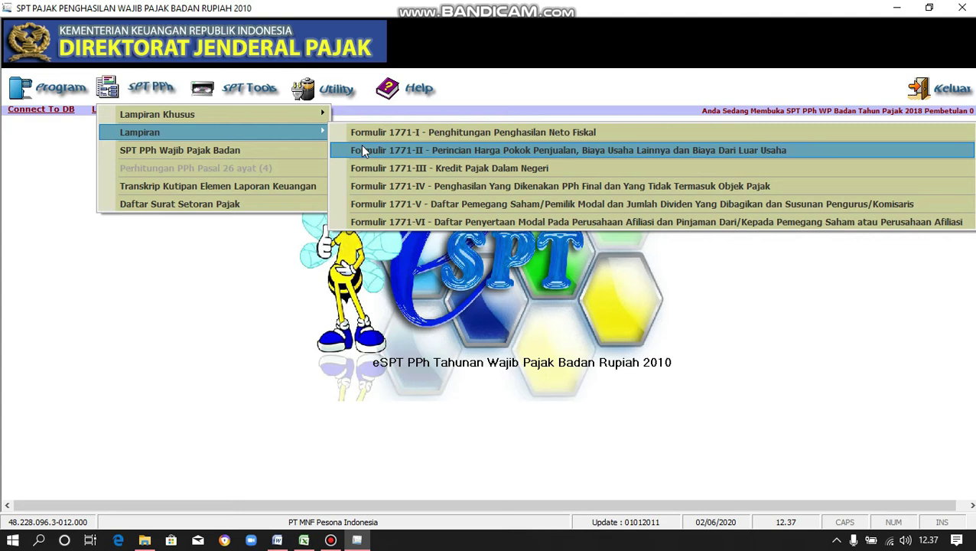
left_click(363, 150)
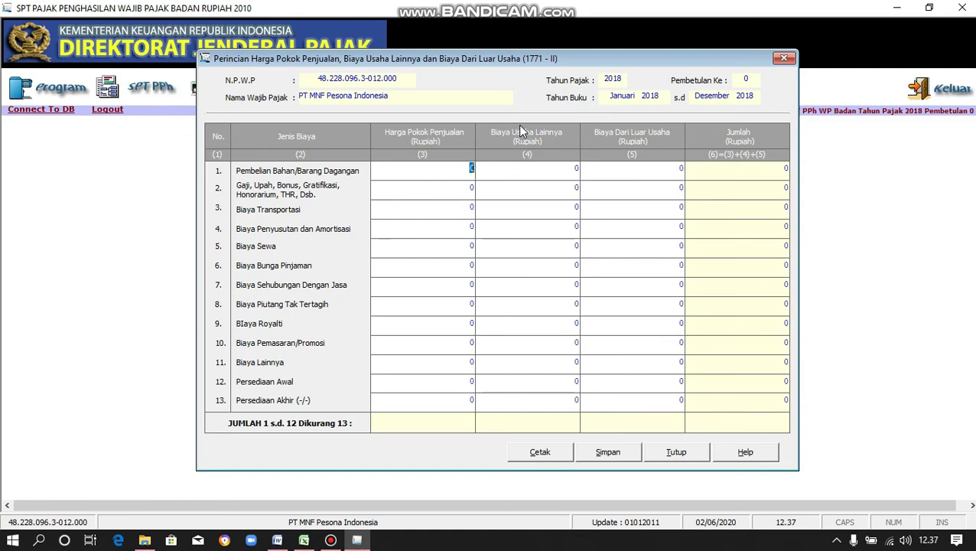
- Snap the e-SPT window to the left half beside the Word financial statements
key("super+Left")
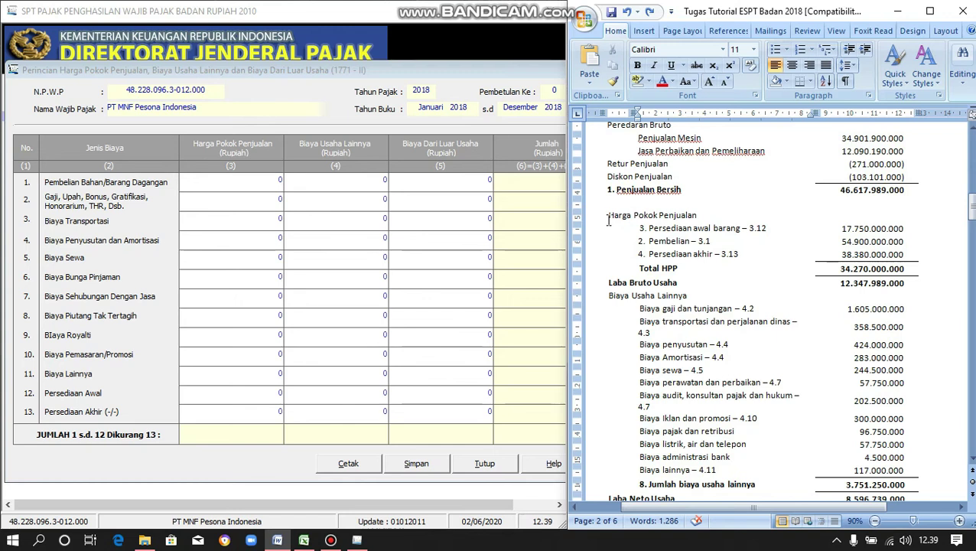
- Enter opening inventory 17.750.000.000, purchases 54.900.000.000 and closing inventory 38.380.000.000 in column 3
left_click_drag(609, 216, 865, 274)
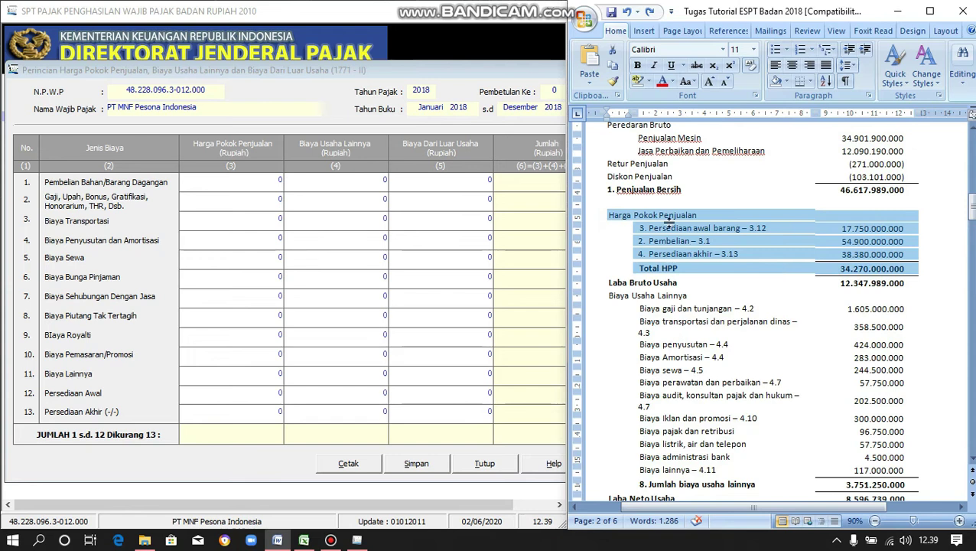
left_click(665, 204)
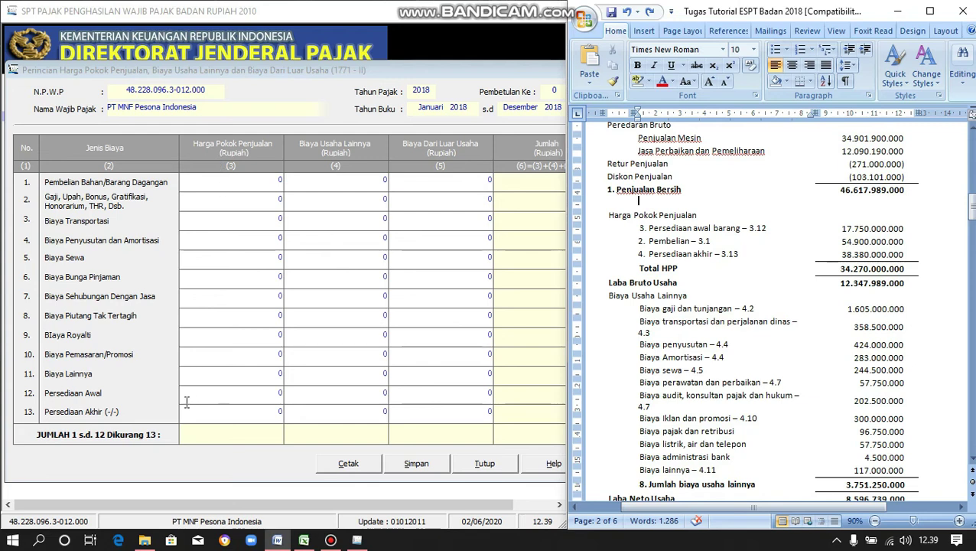
left_click(280, 393)
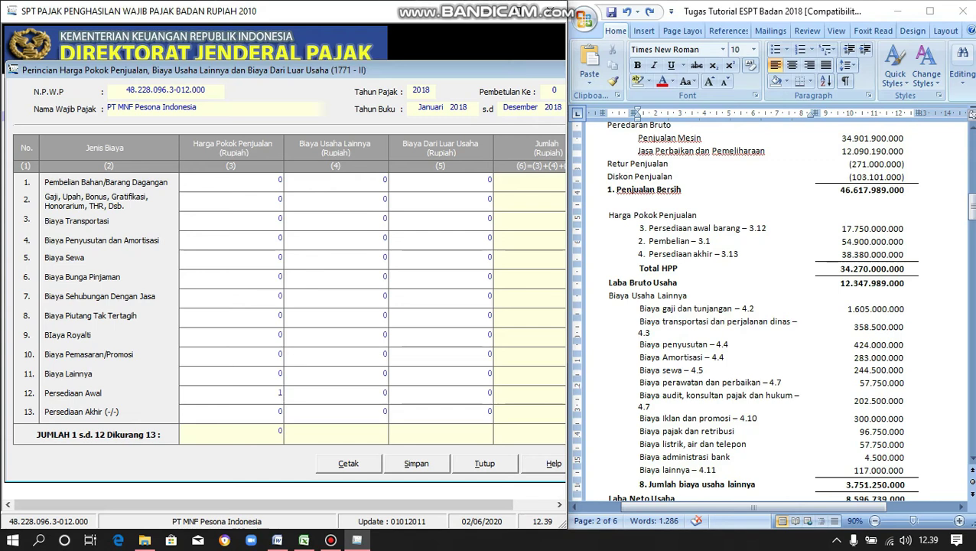
type("0.")
type("000.000")
key("Tab")
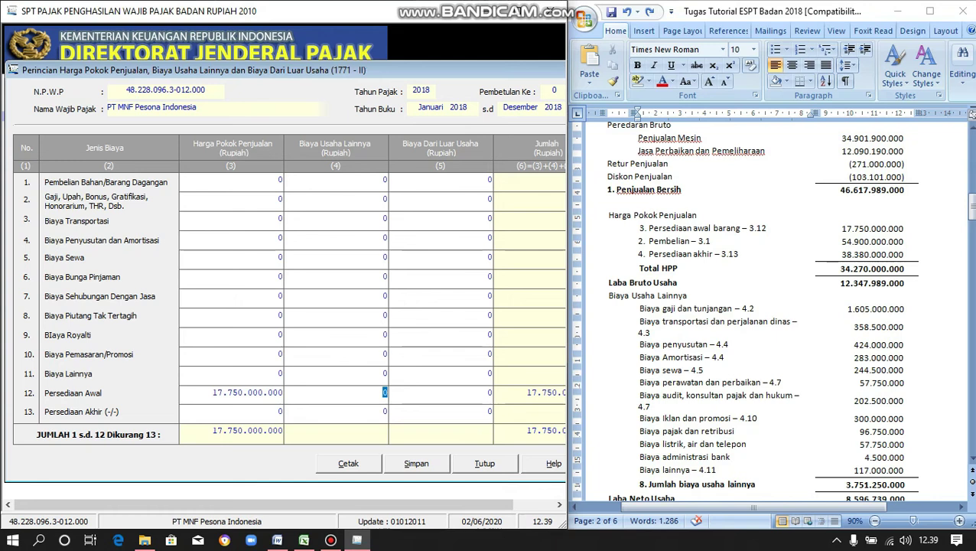
left_click(280, 182)
type("545")
type("00000000")
key("Tab")
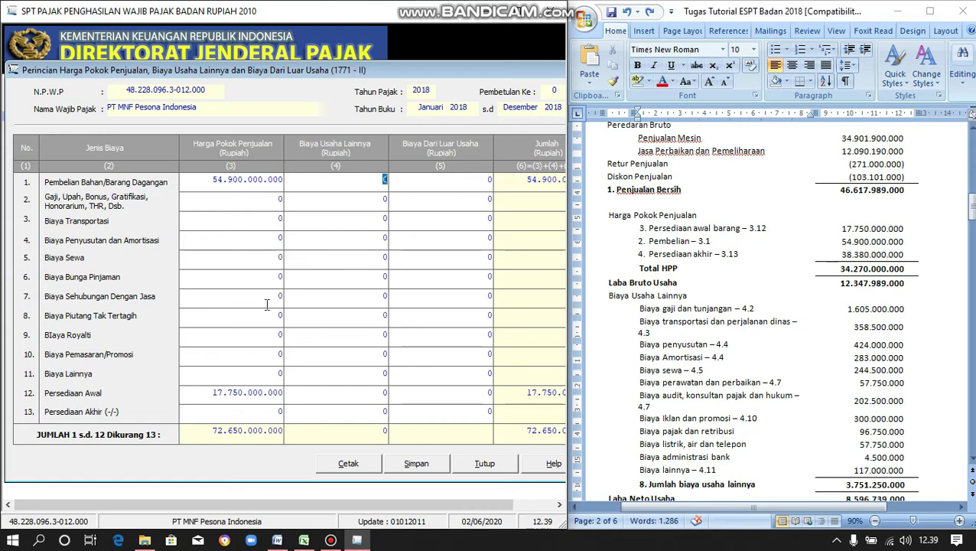
left_click(281, 413)
type("38580000000")
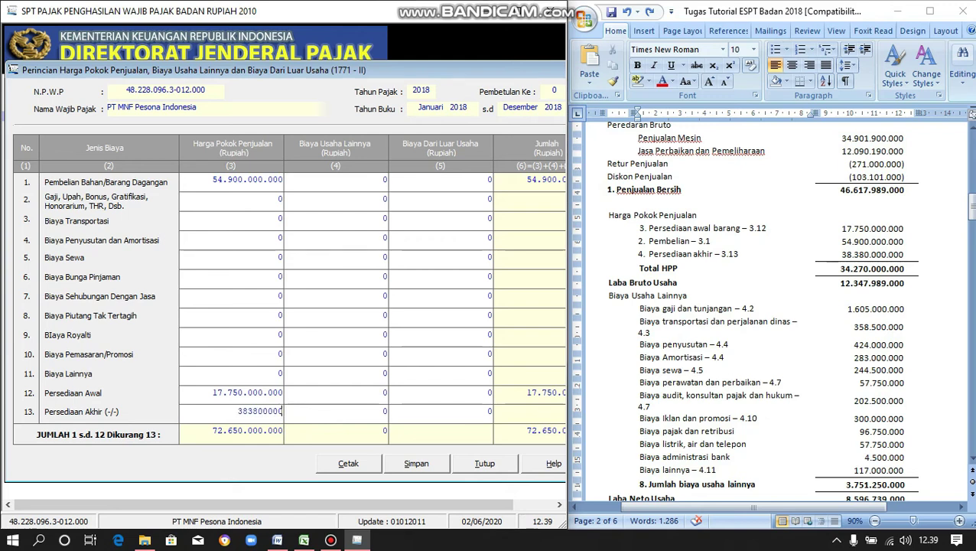
key("Tab")
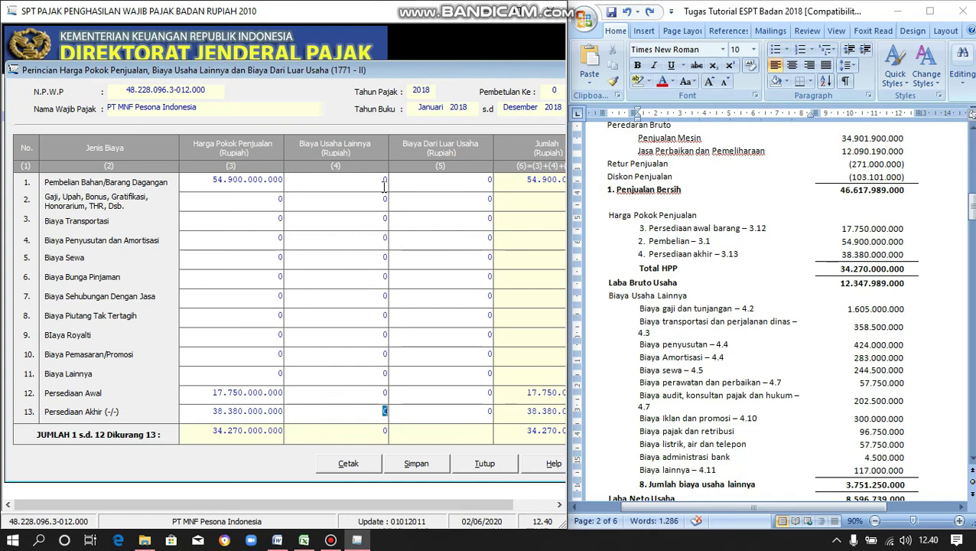
- Enter salaries 1.605.000.000 and transport 358.500.000 under other operating expenses
scroll(697, 360, "down", 1)
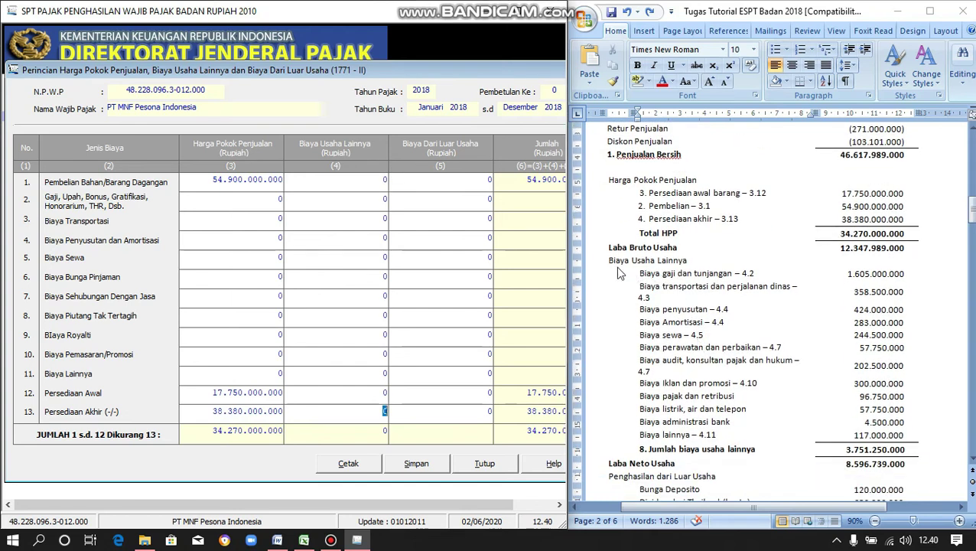
left_click(612, 260)
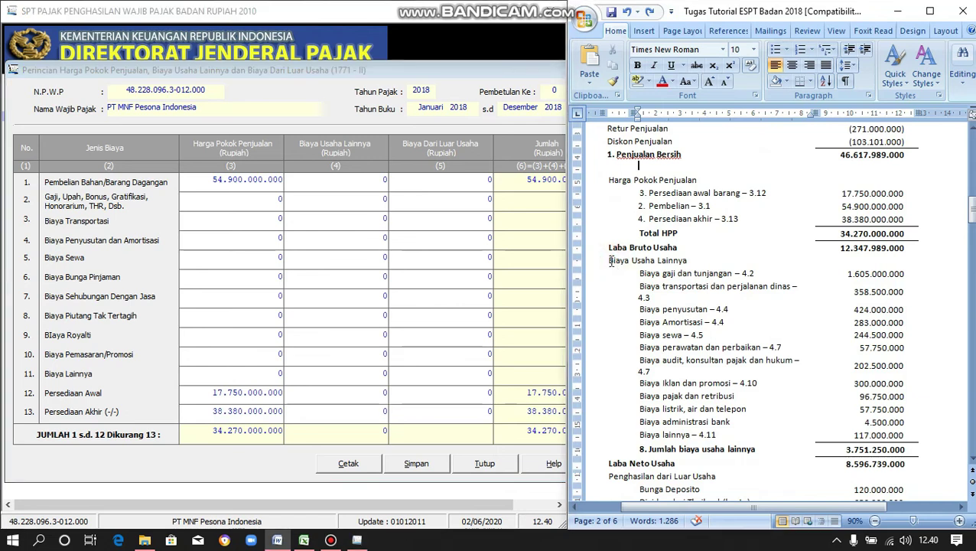
left_click_drag(612, 263, 886, 453)
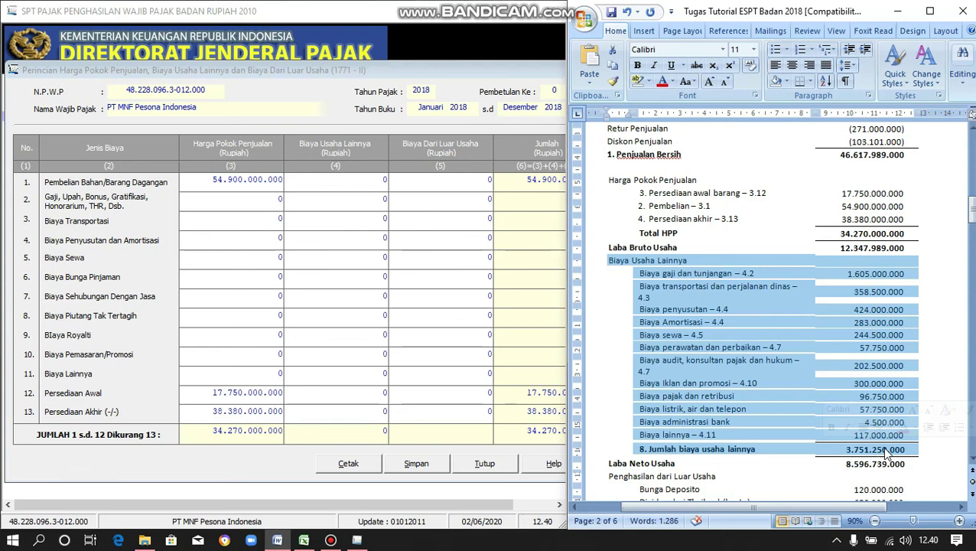
left_click(773, 287)
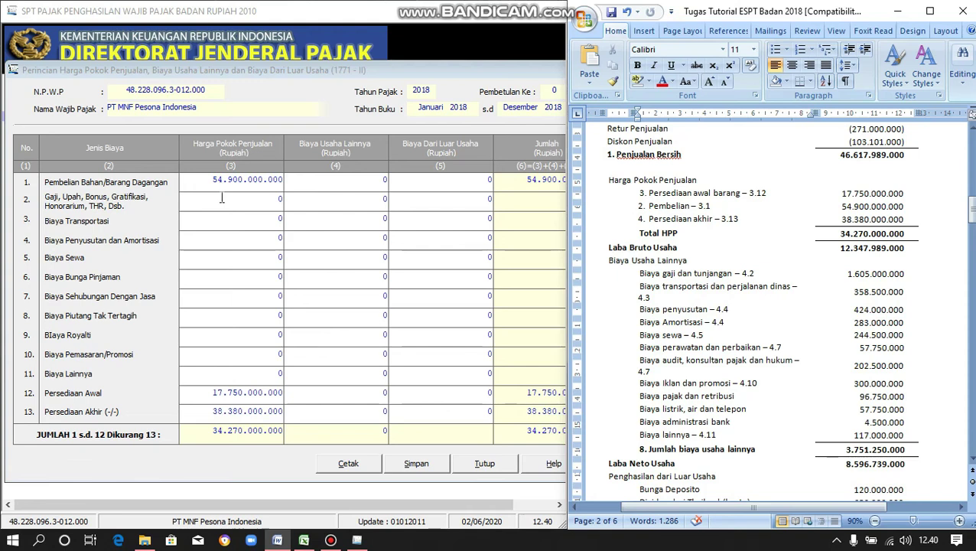
left_click(386, 200)
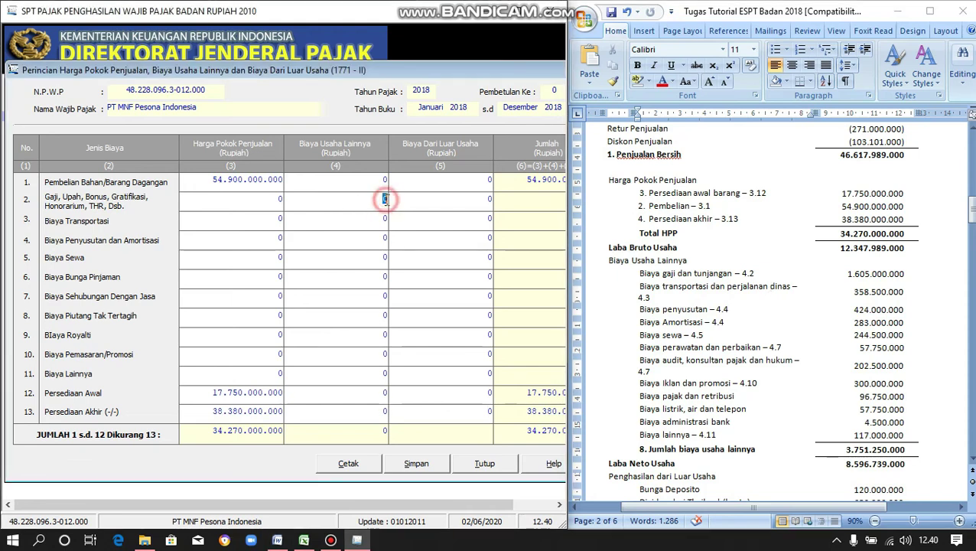
type("1605000000")
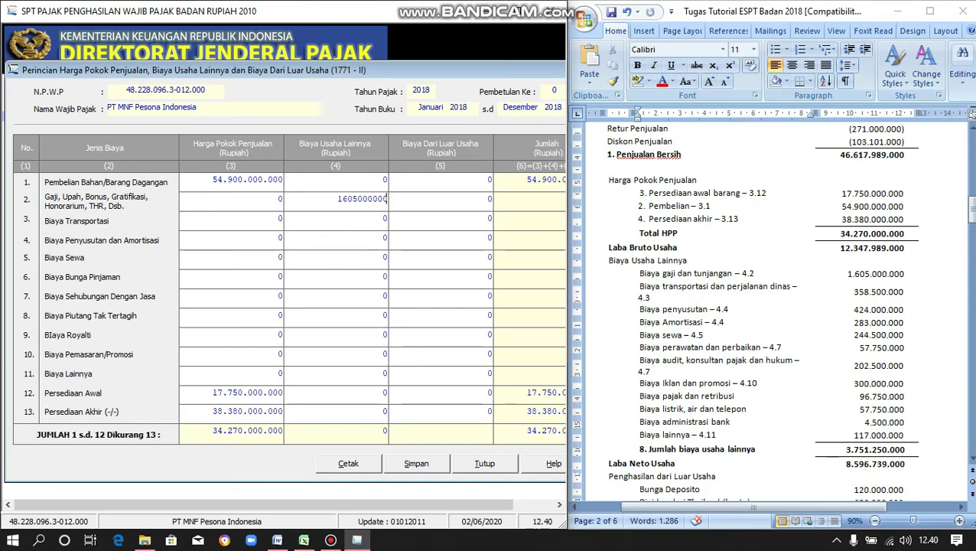
key("Tab")
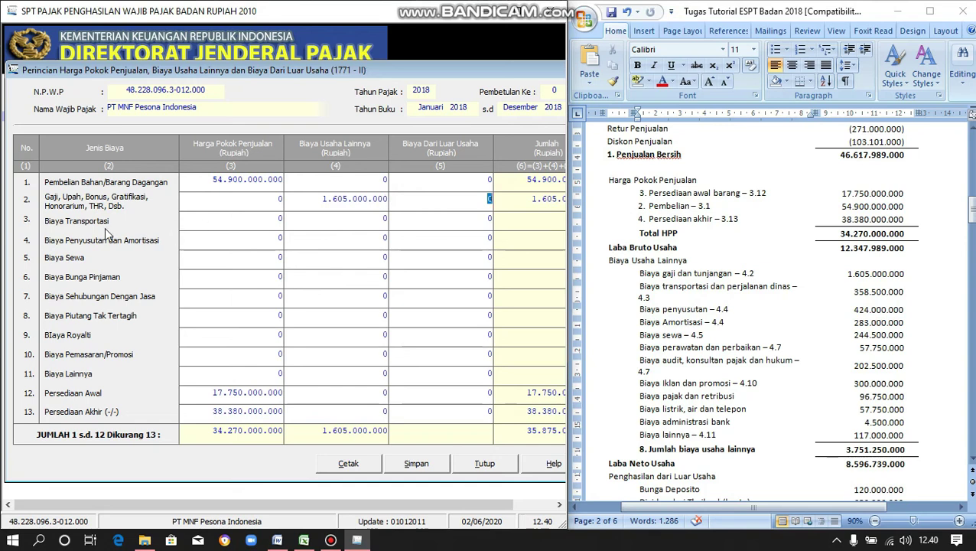
left_click(382, 218)
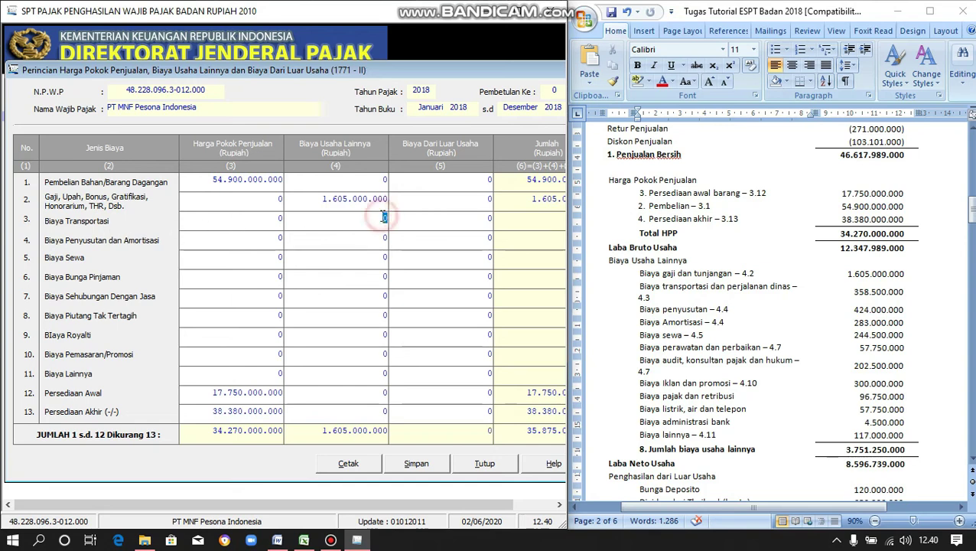
type("35")
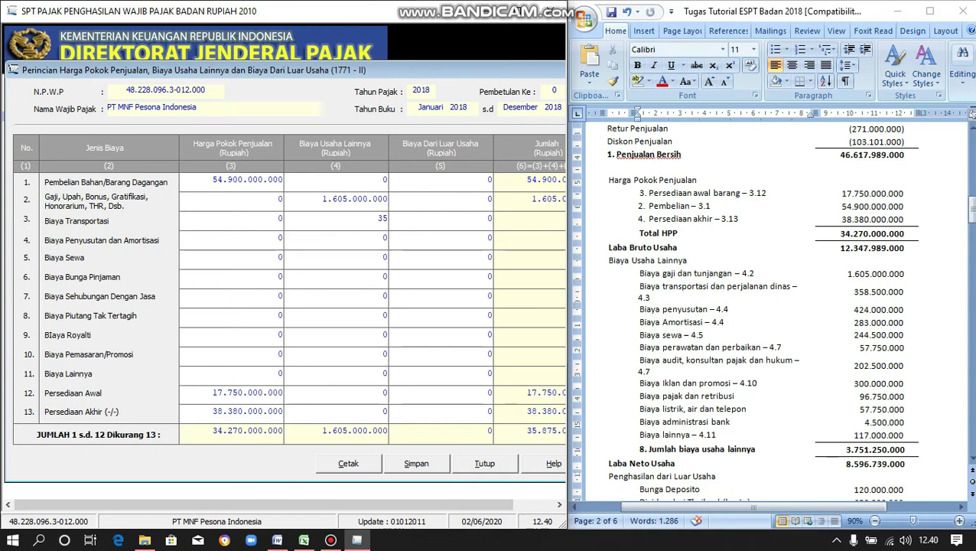
type("8500000")
key("Tab")
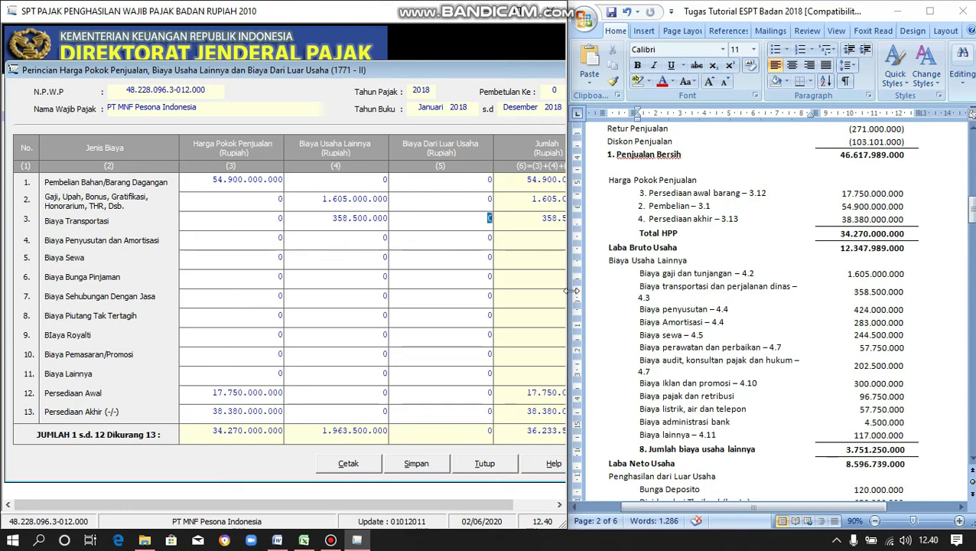
- Enter depreciation/amortisation 707.000.000 and rent 244.500.000 in rows 4 and 5
left_click_drag(639, 309, 727, 323)
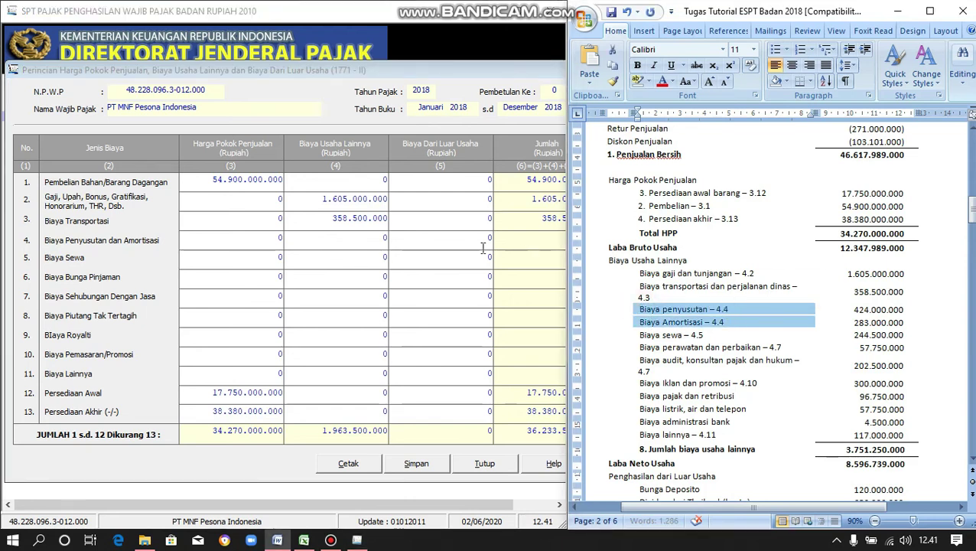
left_click(383, 240)
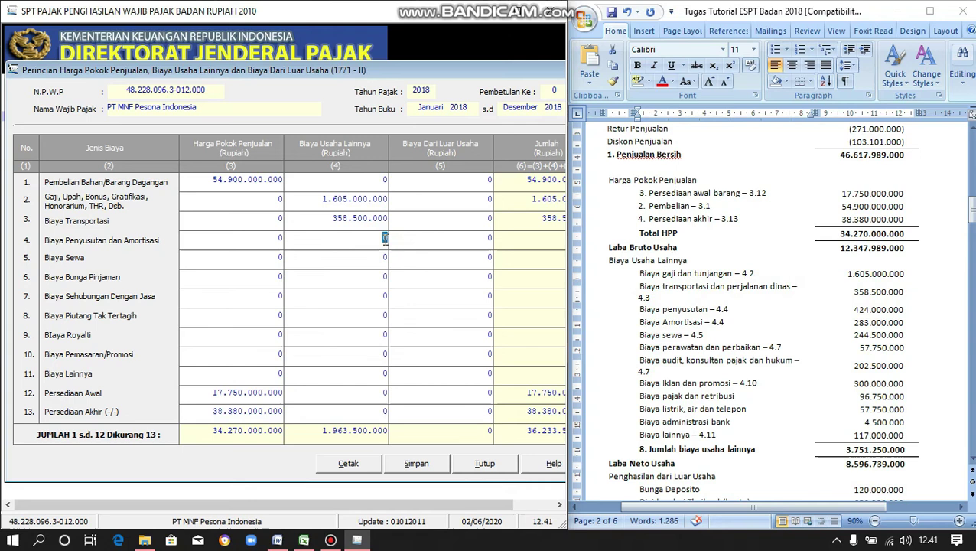
type("707")
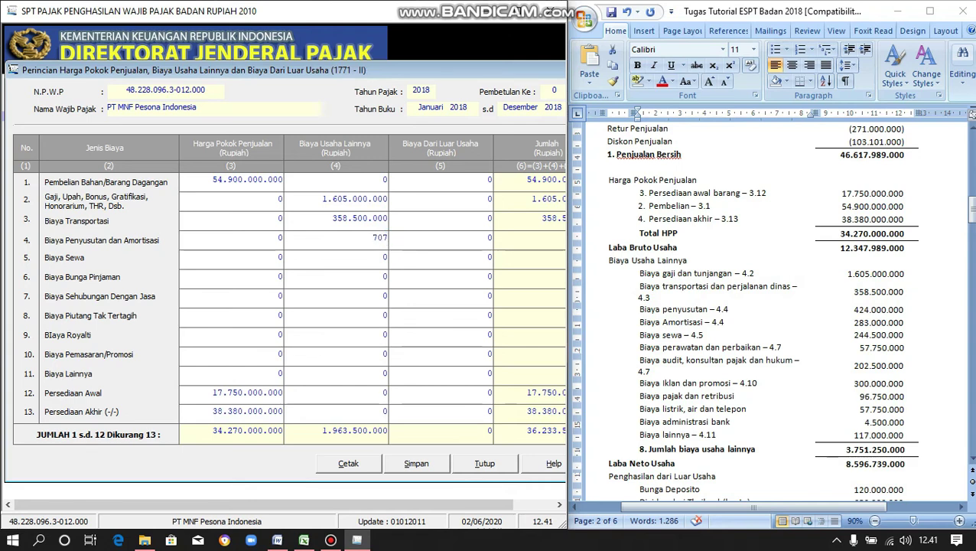
type("000000")
key("Tab")
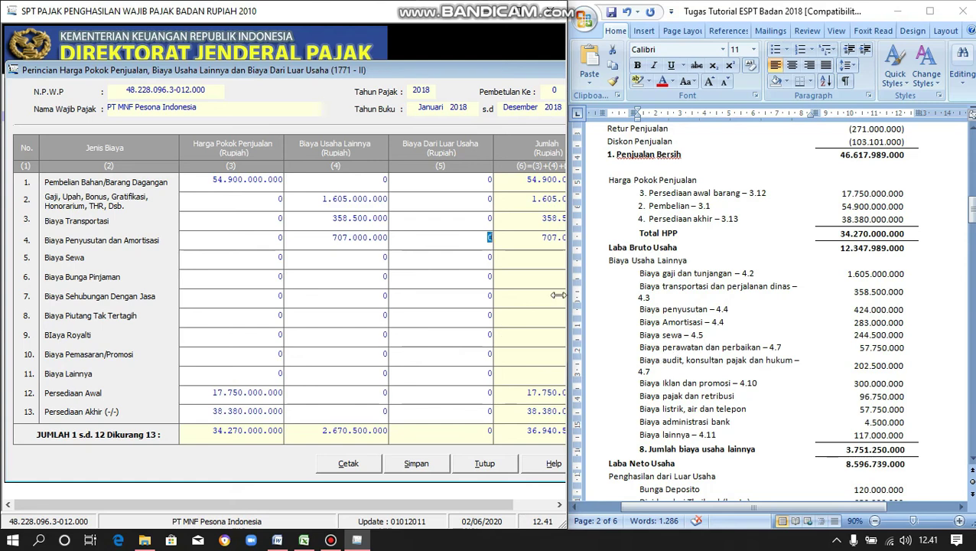
left_click(385, 258)
type("244500000")
key("Tab")
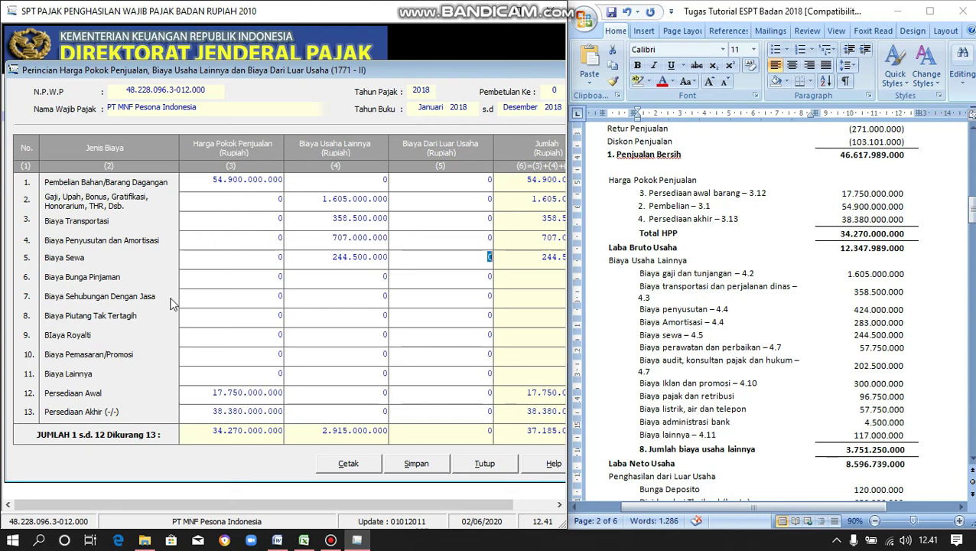
- Enter services 260.250.000 (row 7), promotion 300.000.000 (row 10) and other costs 276.000.000 (row 11)
left_click(380, 298)
type("260250000")
key("Tab")
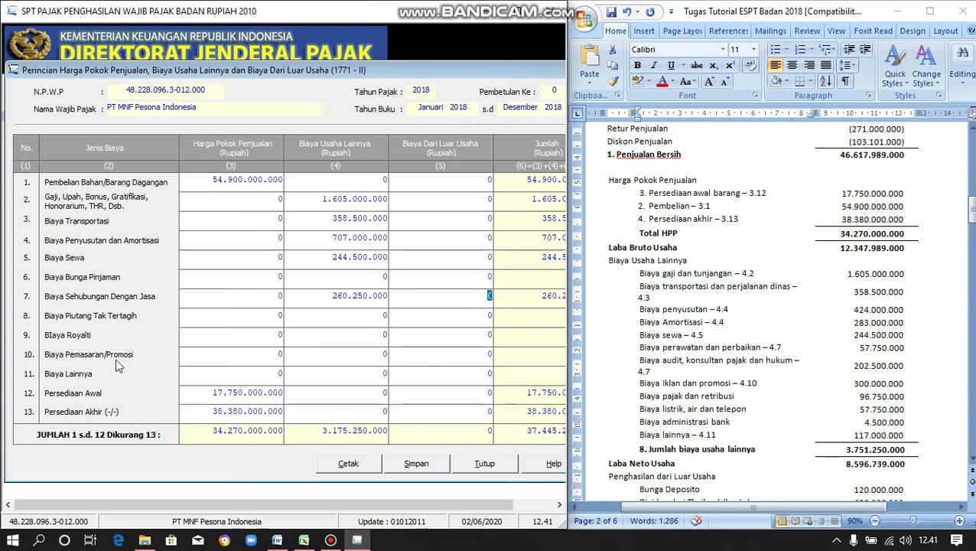
left_click(385, 354)
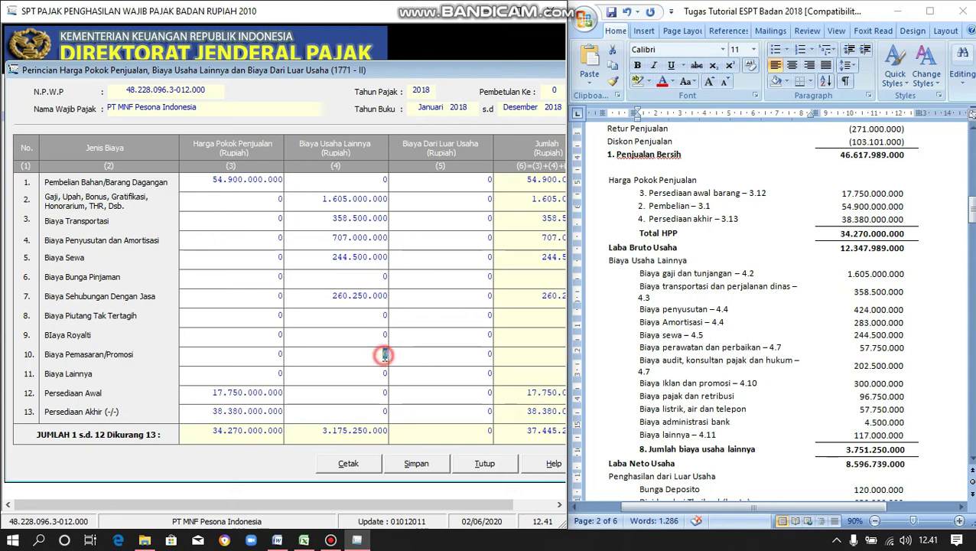
type("300.")
type("000.")
type("000")
key("Tab")
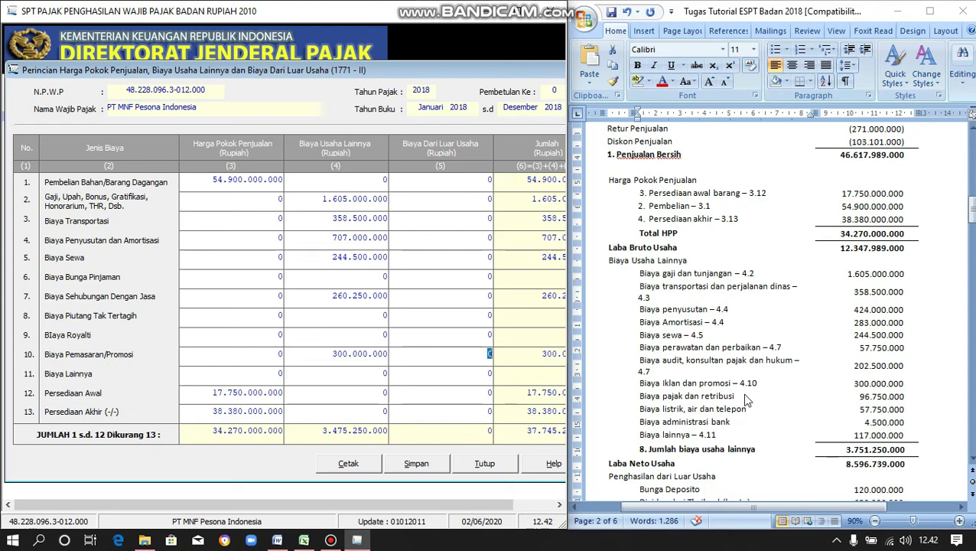
left_click(385, 373)
type("276000000")
key("Tab")
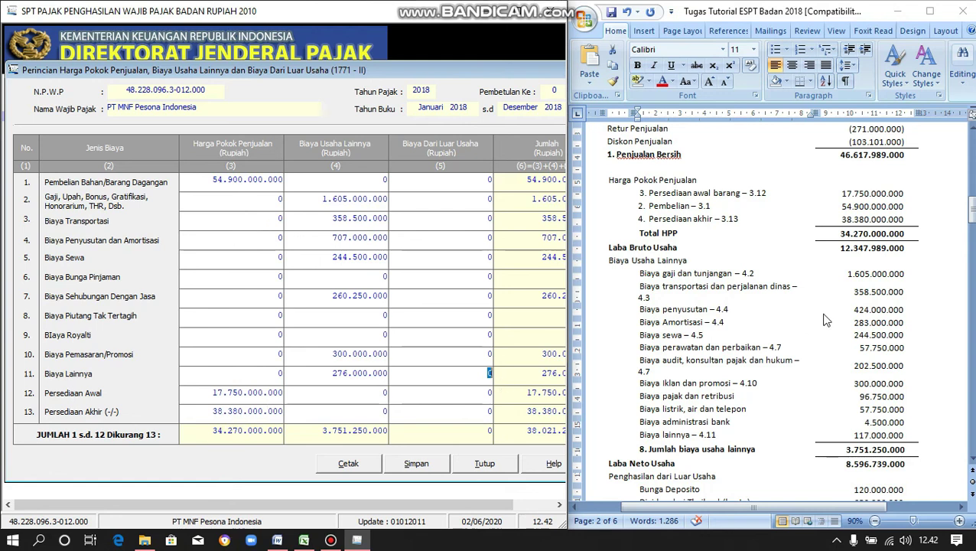
left_click(840, 233)
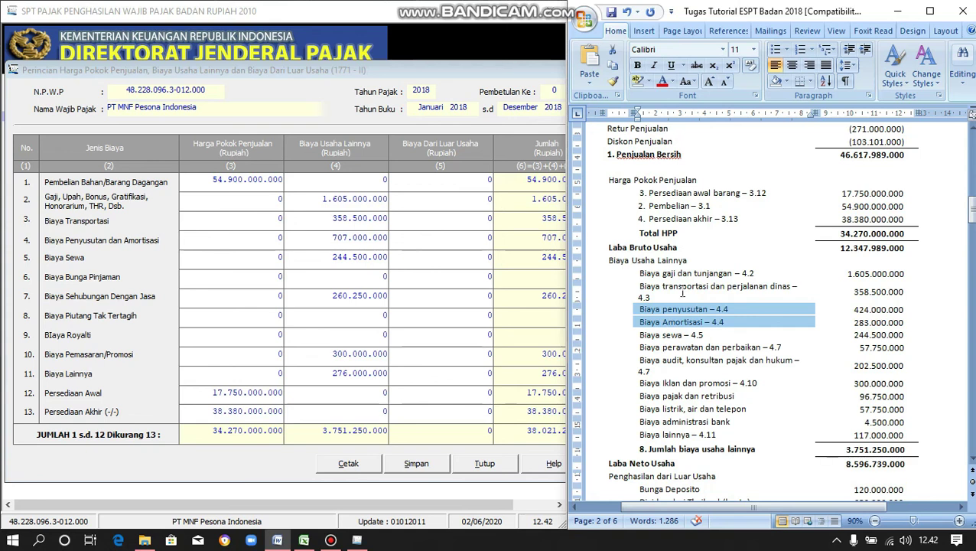
- Enter loan interest 2.550.000.000 as the row 6 non-operating cost in column 5
scroll(731, 314, "down", 2)
scroll(731, 314, "down", 2)
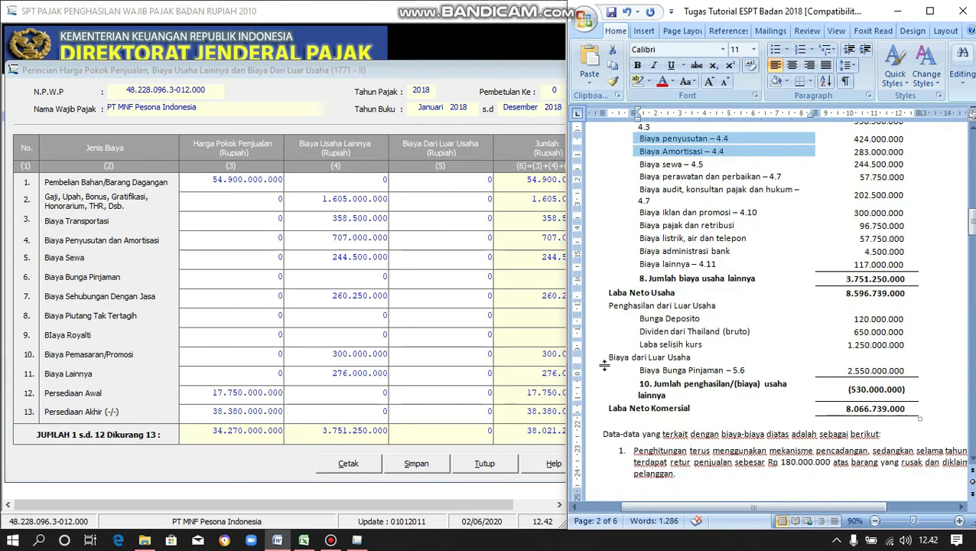
left_click_drag(609, 359, 883, 375)
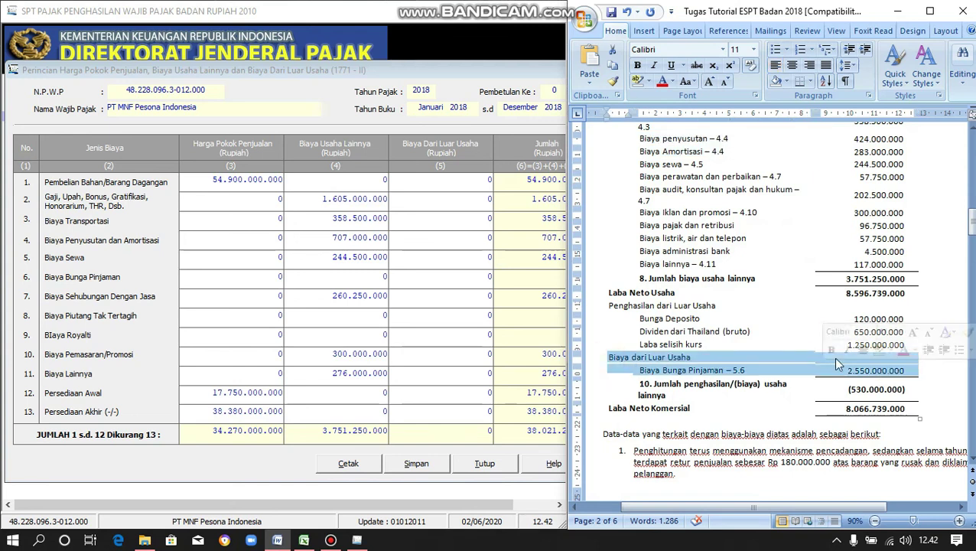
left_click(799, 346)
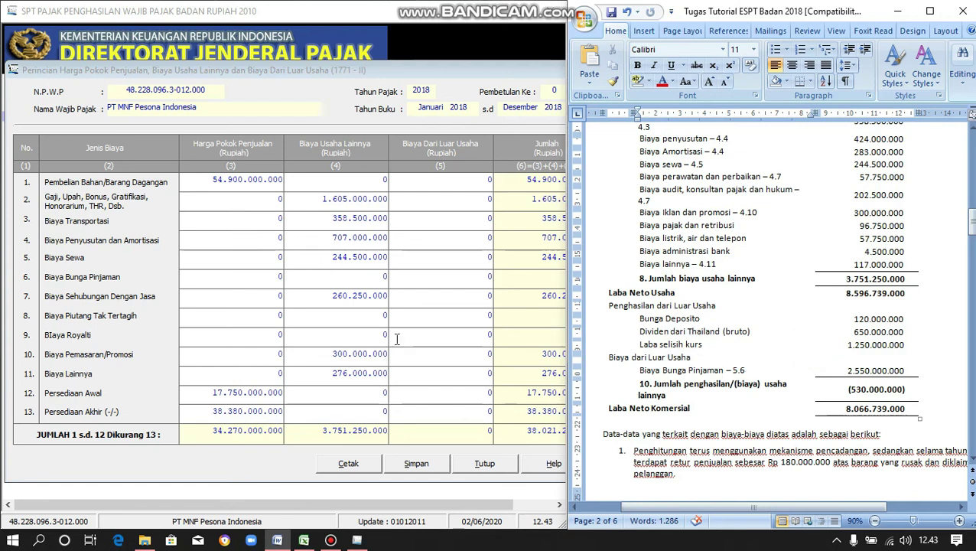
left_click(490, 276)
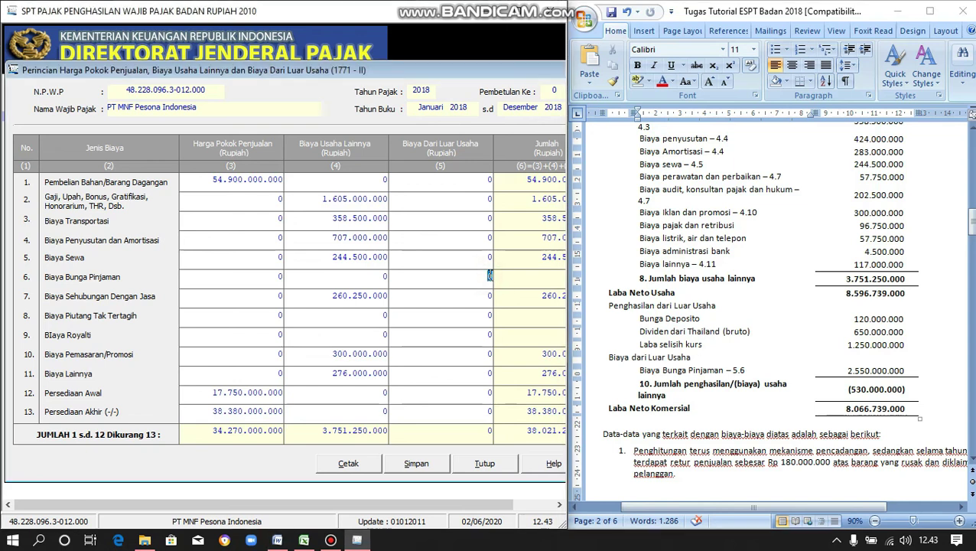
type("2.550.")
type("000.0")
type("000")
key("Tab")
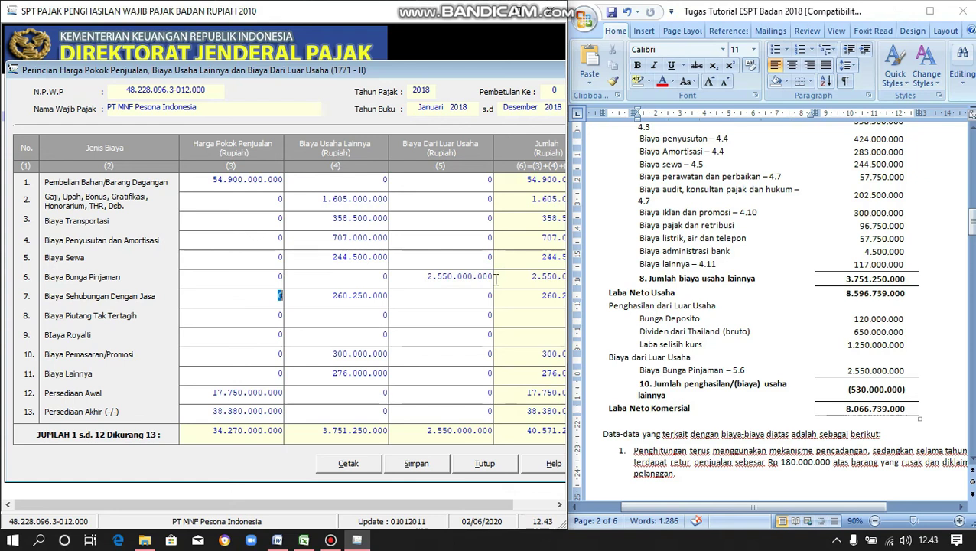
- Save the 1771-II data, accepting both confirmations despite the depreciation mismatch, then maximize the window
left_click(406, 471)
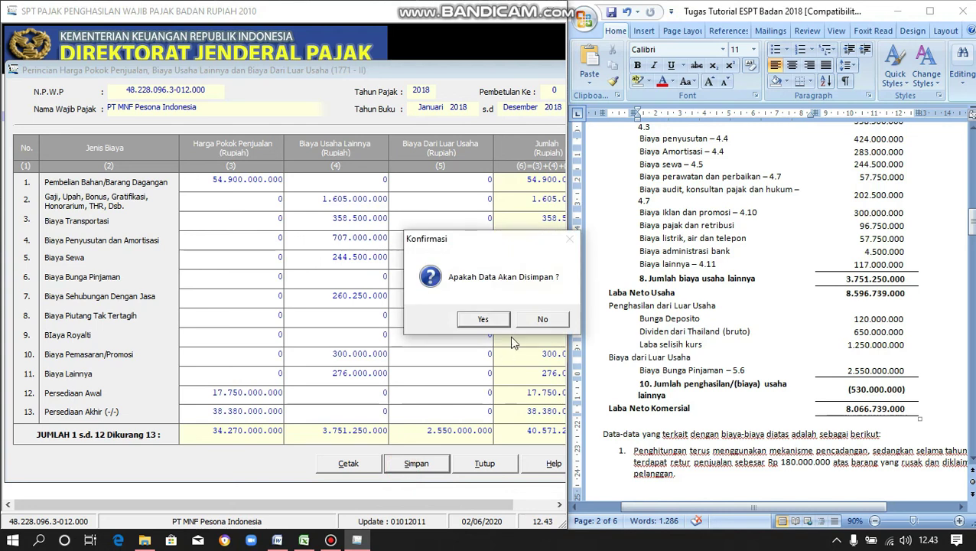
left_click(496, 322)
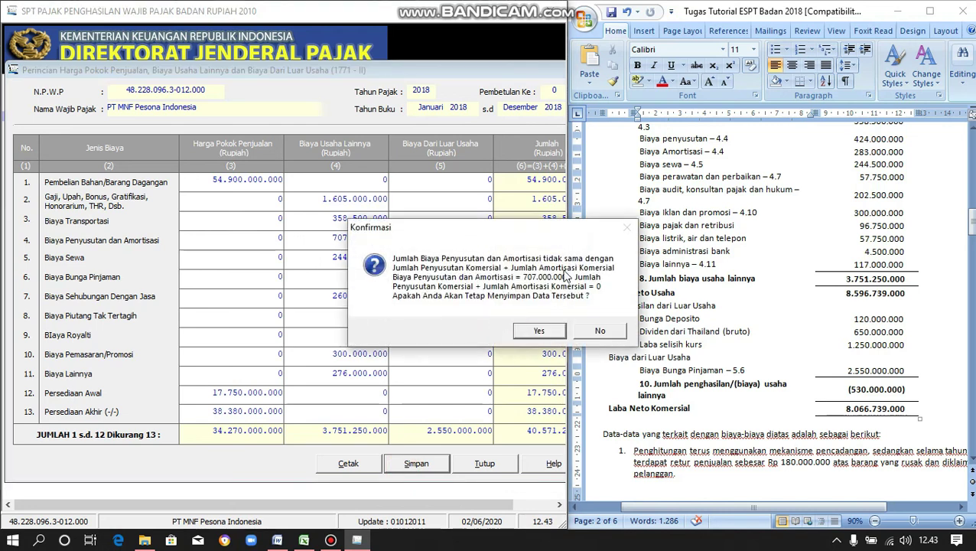
left_click(551, 337)
left_click(549, 334)
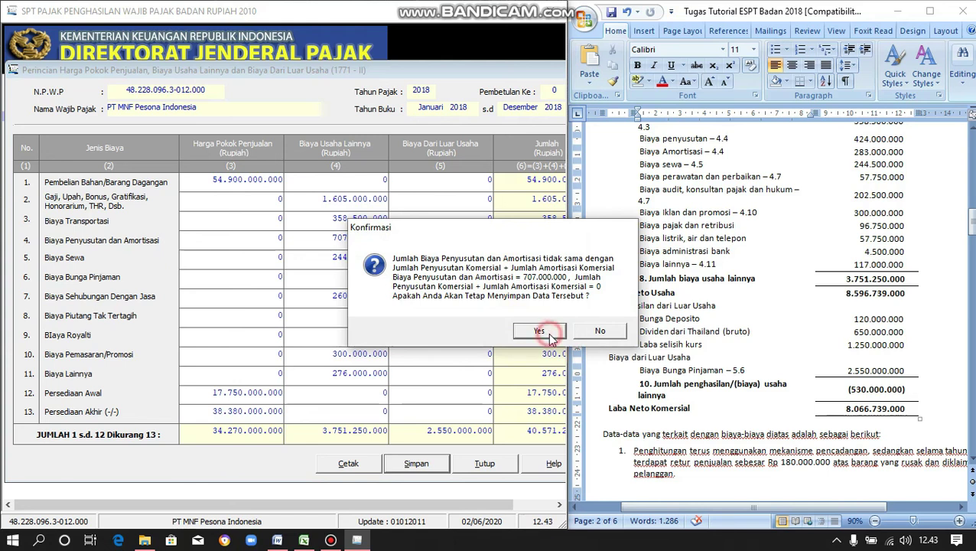
left_click(541, 322)
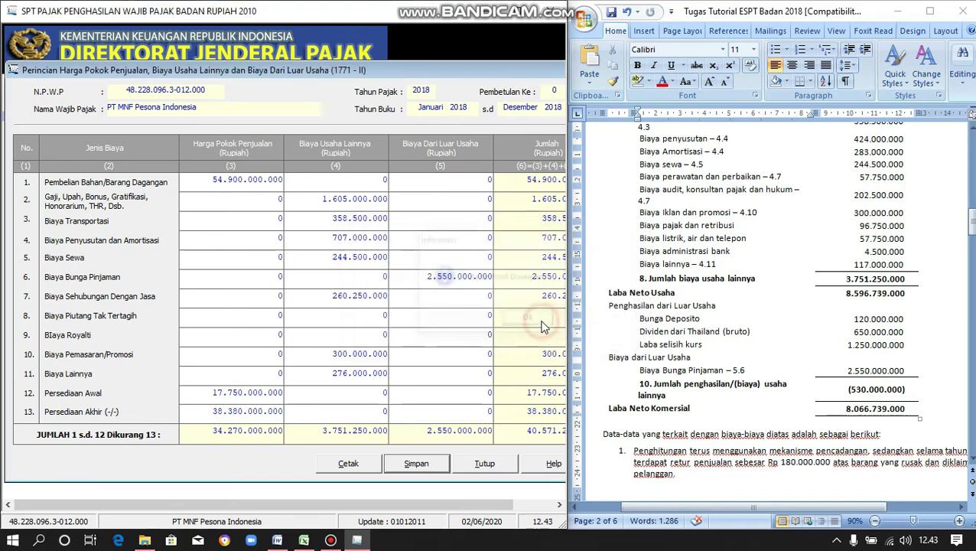
double_click(523, 15)
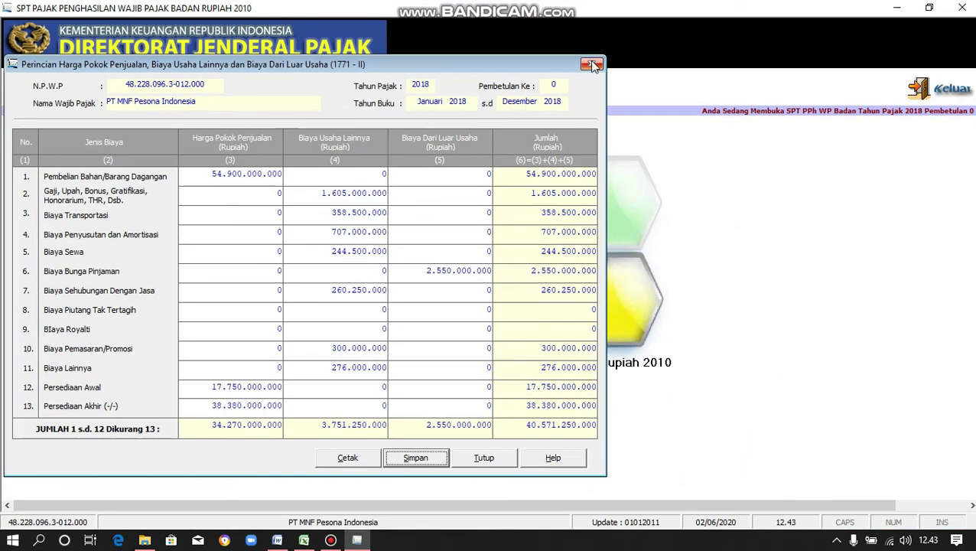
- Close the Formulir 1771-II window to return to the main eSPT screen
left_click(593, 66)
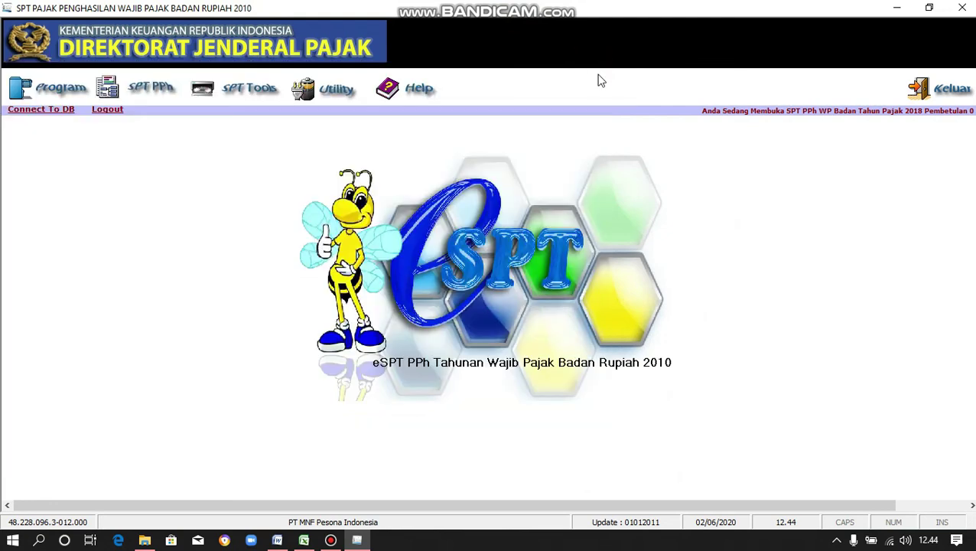